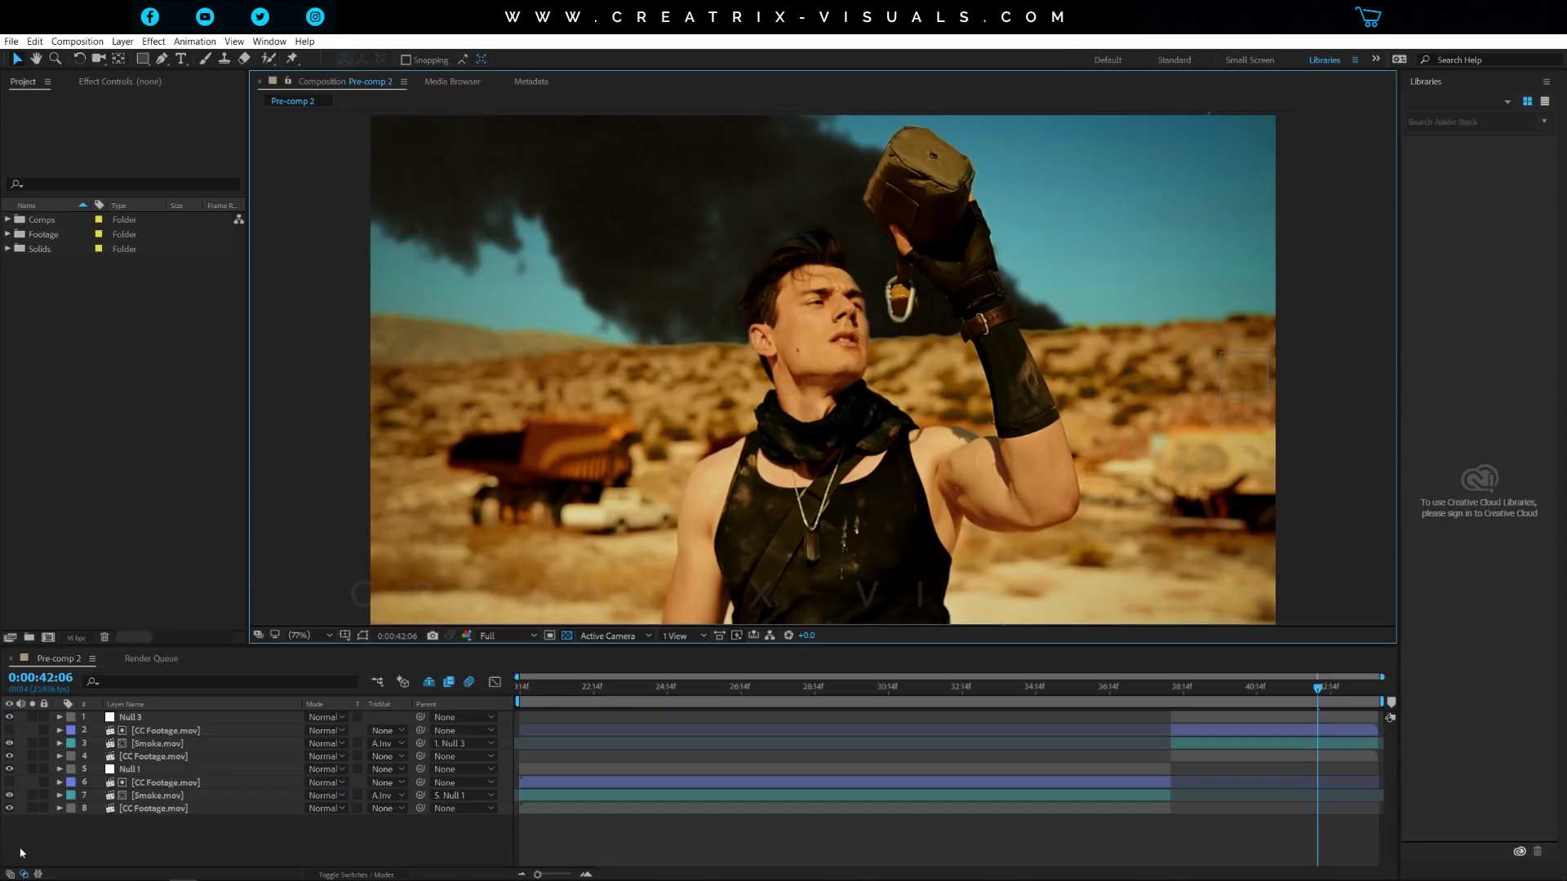
Solo layer 4 CC Footage.mov and scrub the shot from 0:00:38:14 to 0:00:42:13 without smoke
click(46, 757)
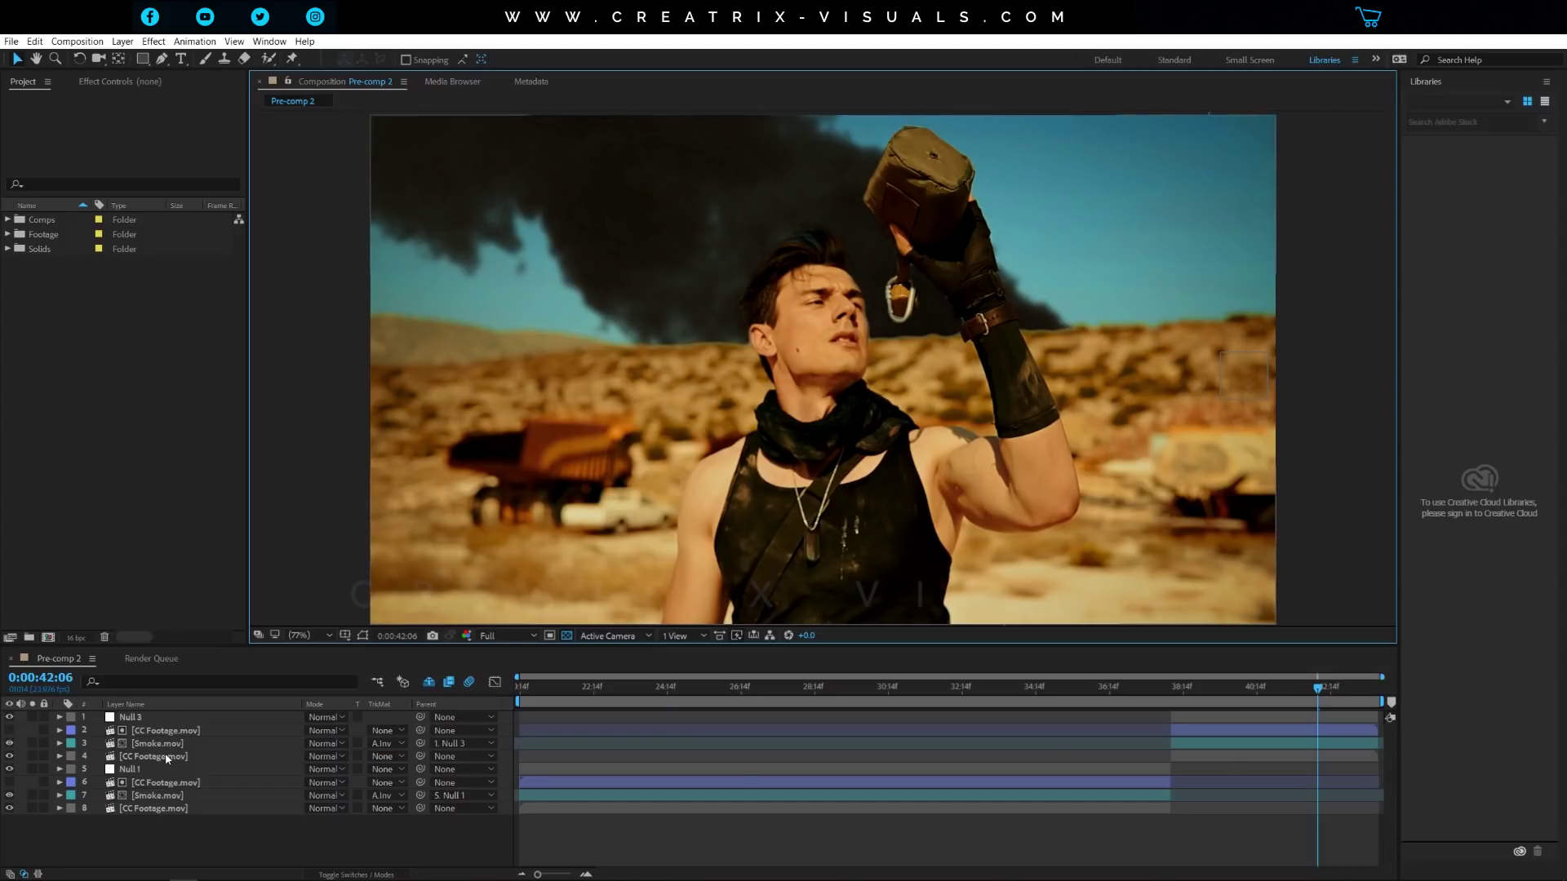
click(32, 755)
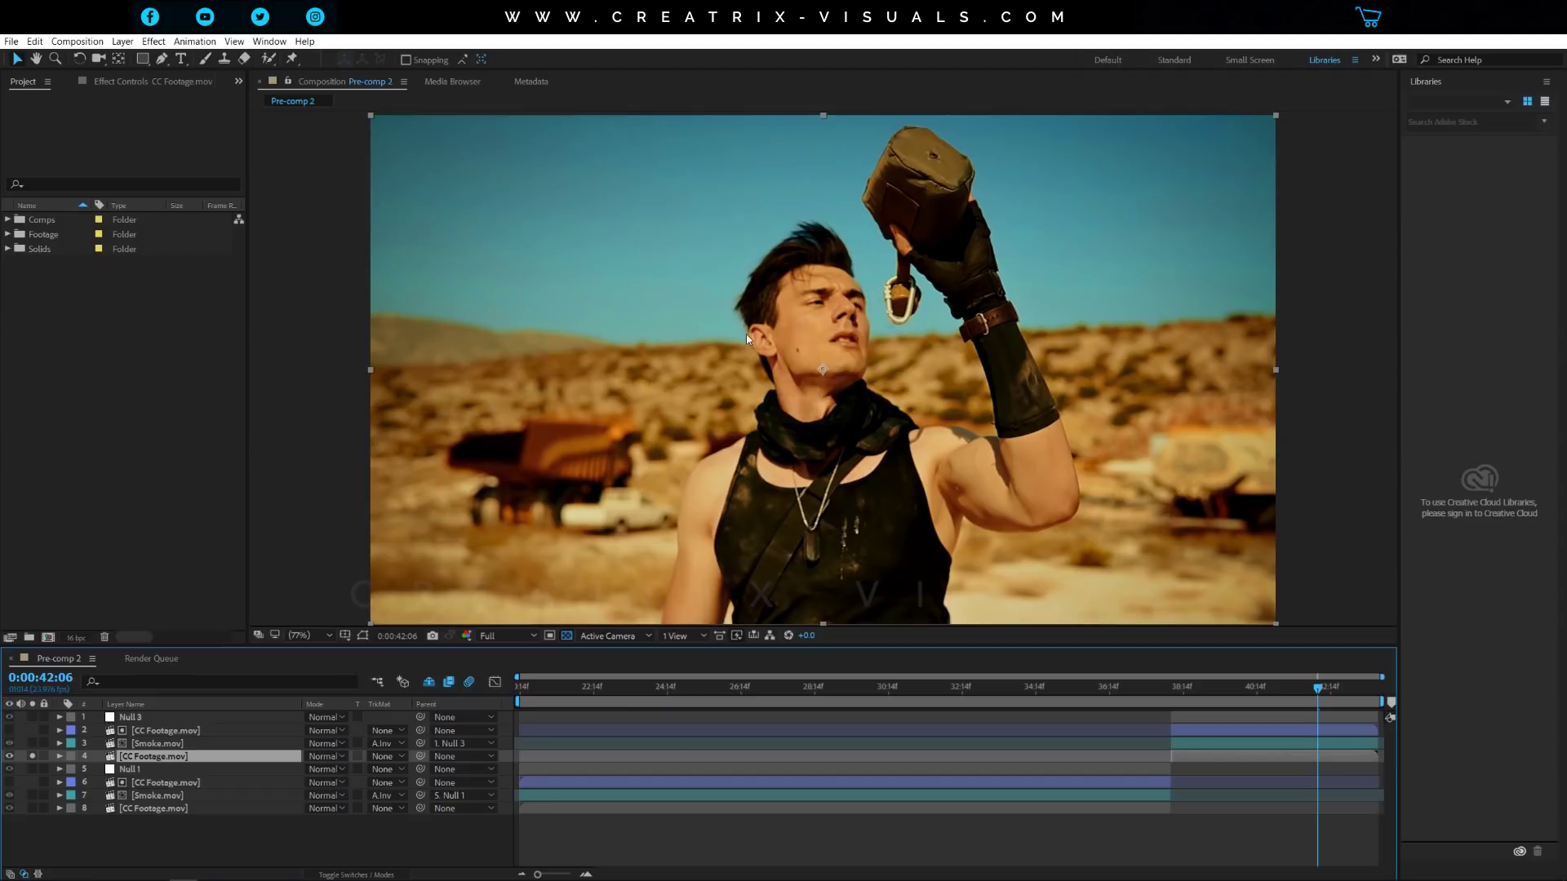
key(comma)
key(comma)
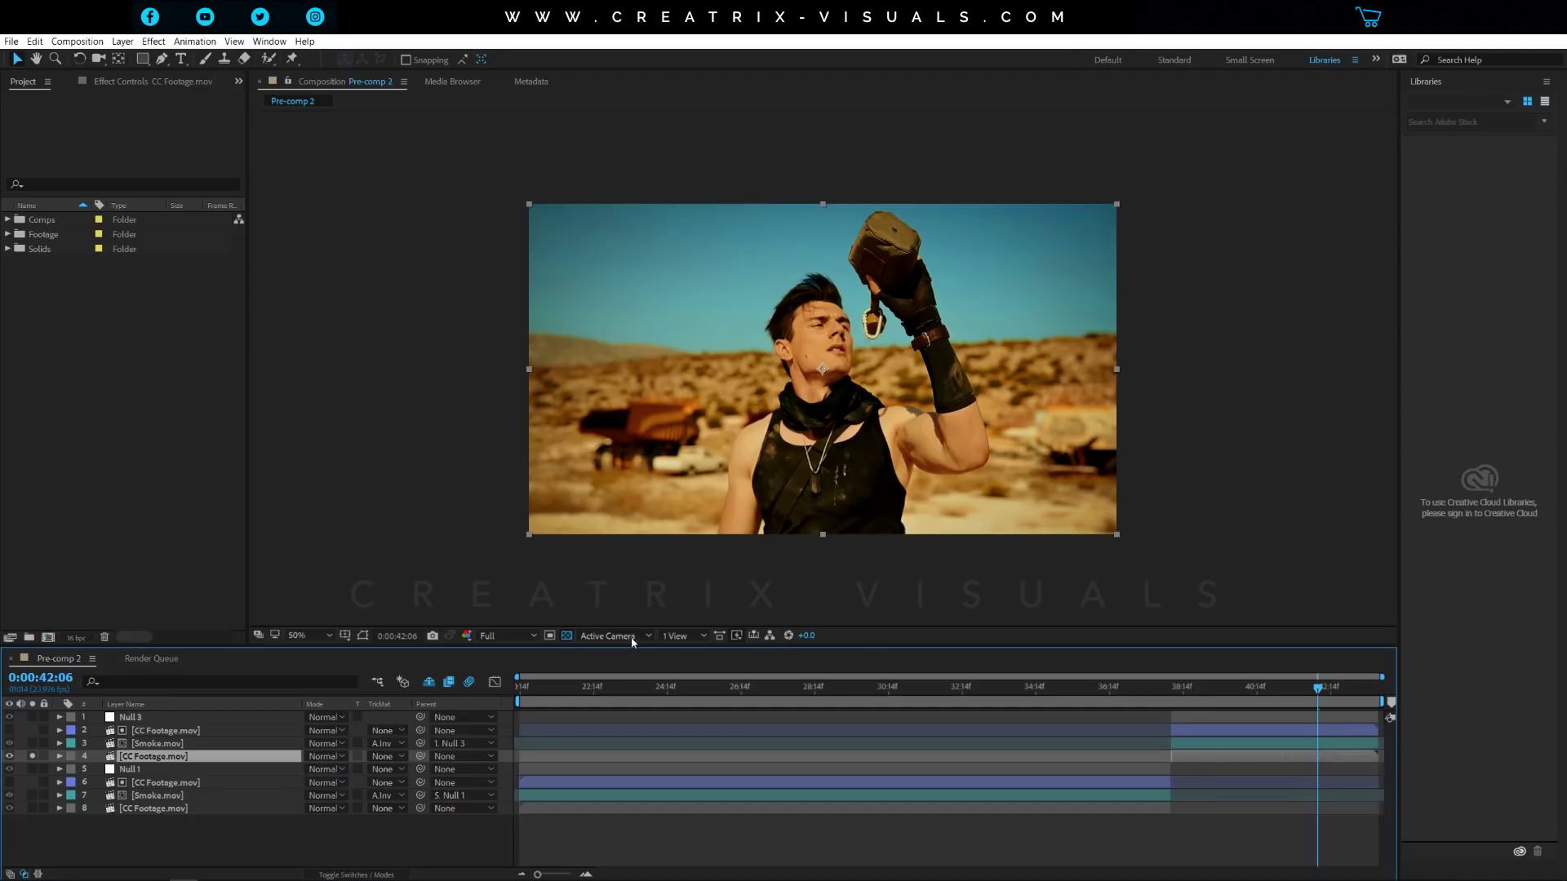
click(1183, 691)
drag(1183, 691, 1321, 696)
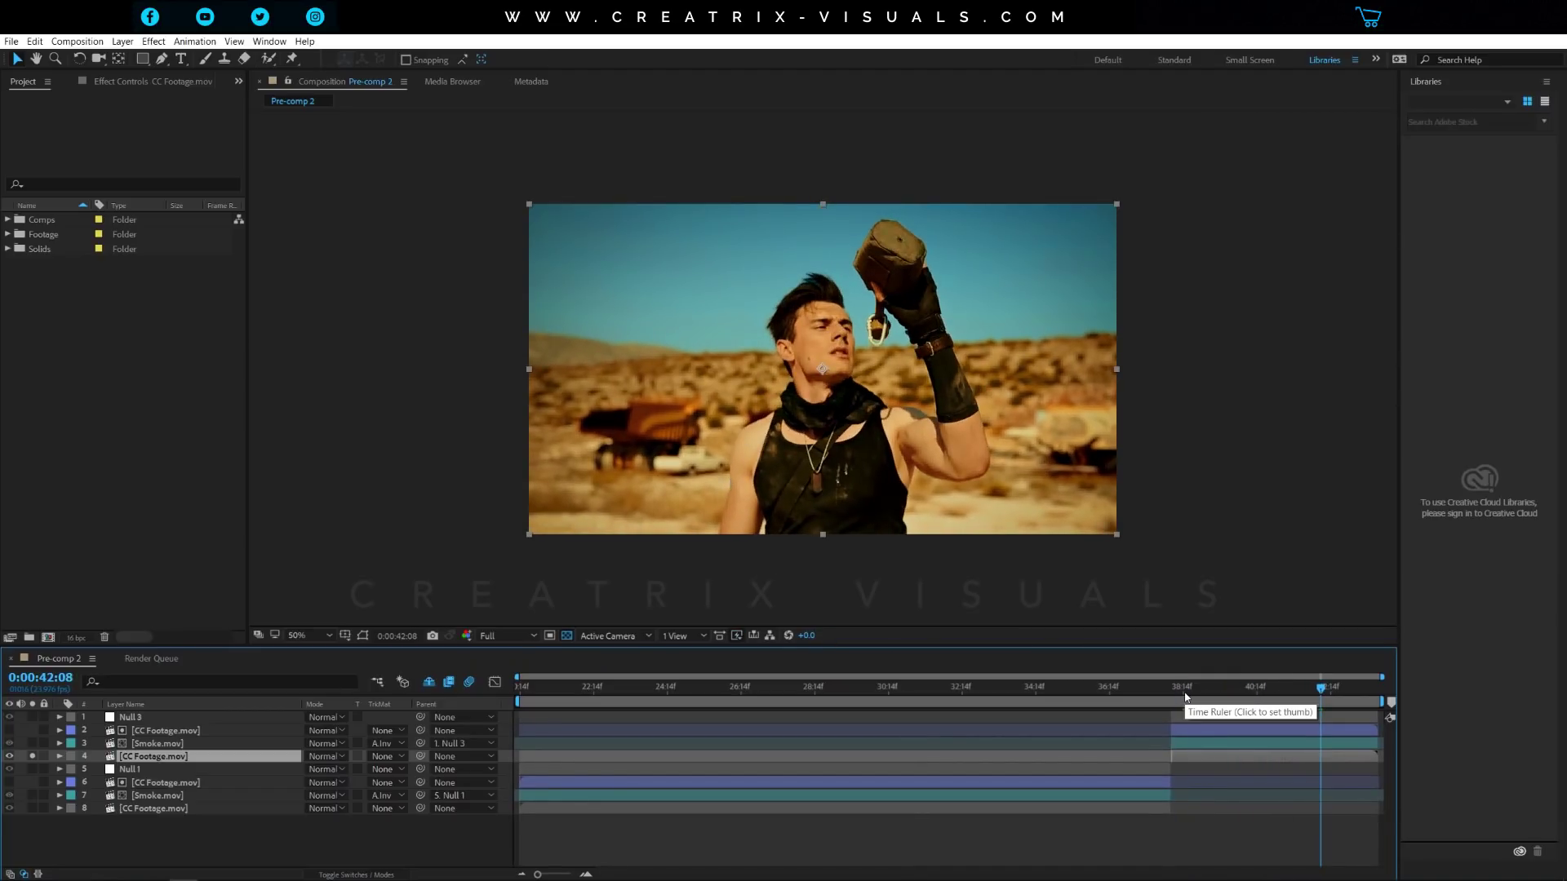
drag(1183, 691, 1301, 698)
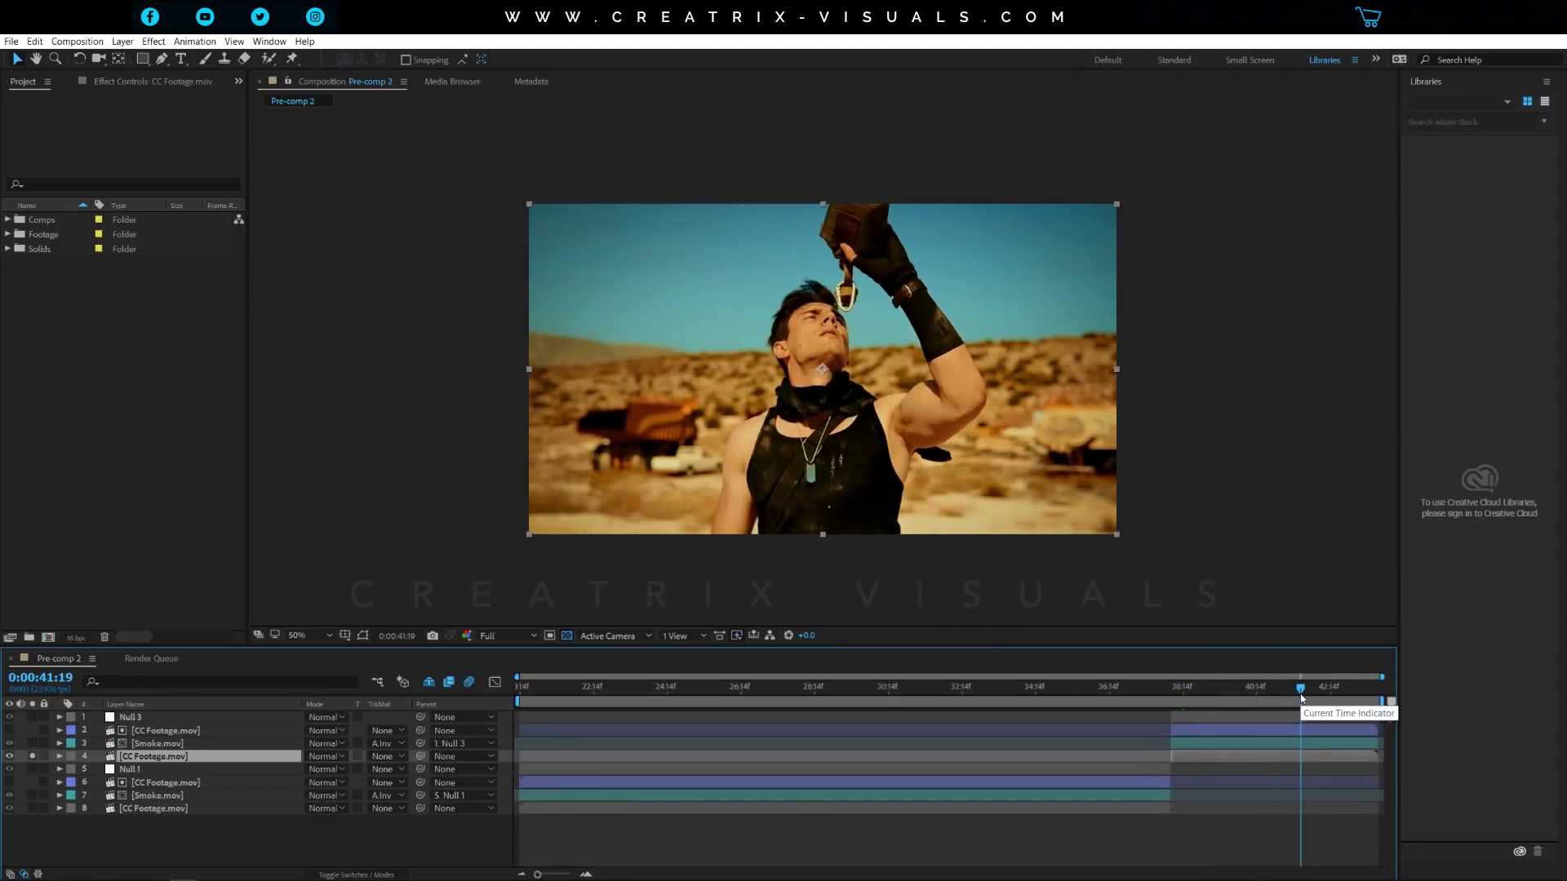
drag(1301, 699, 1332, 701)
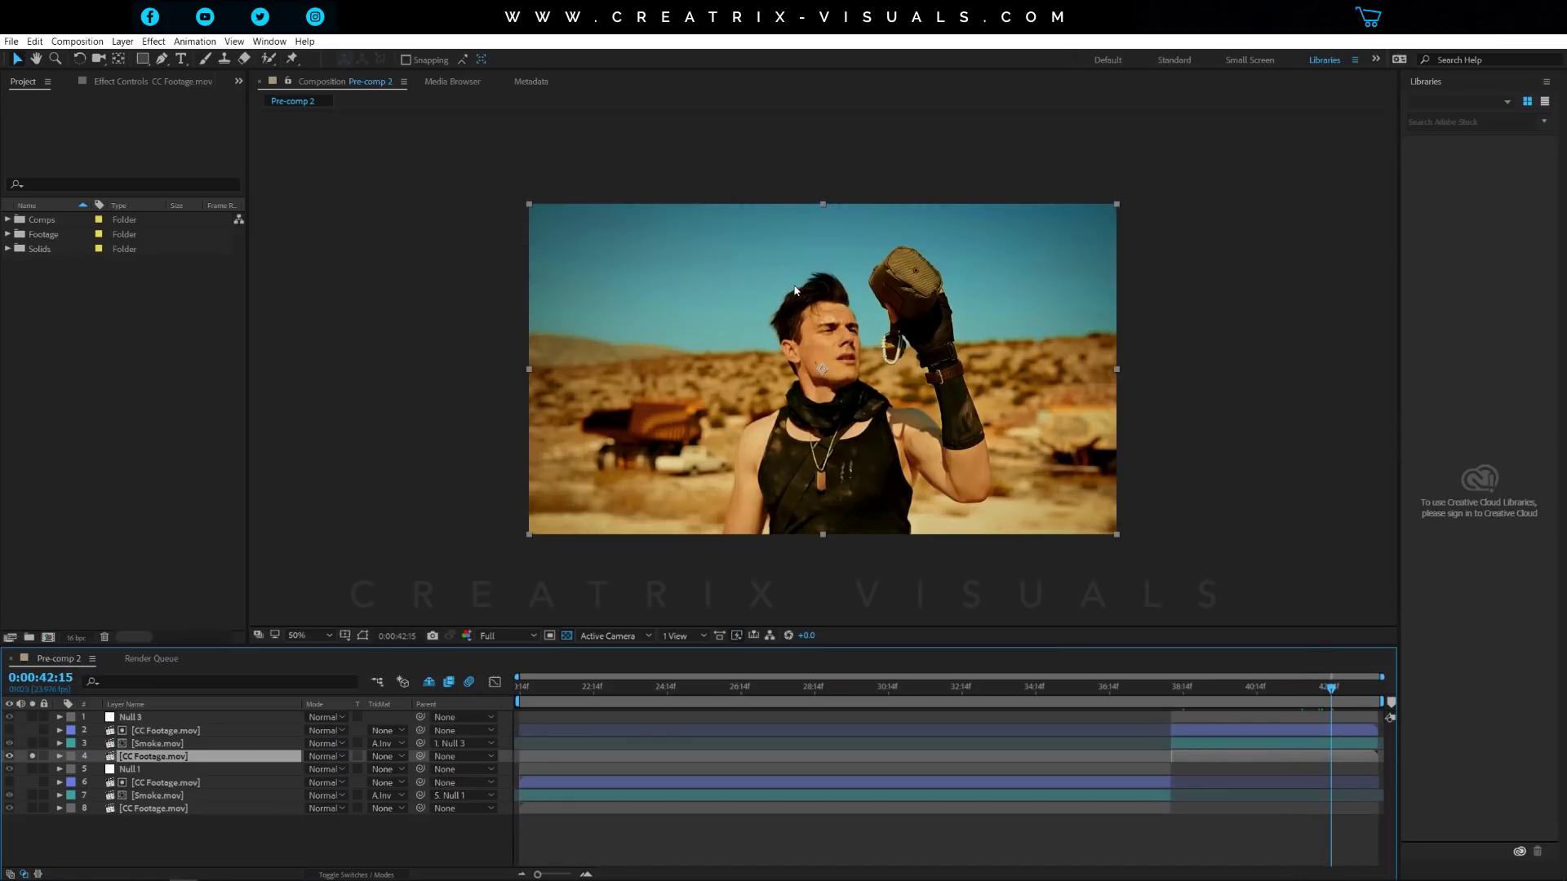
Unsolo the footage to bring the smoke back, inspect the actor up close, and show its Lumetri Color settings
click(35, 759)
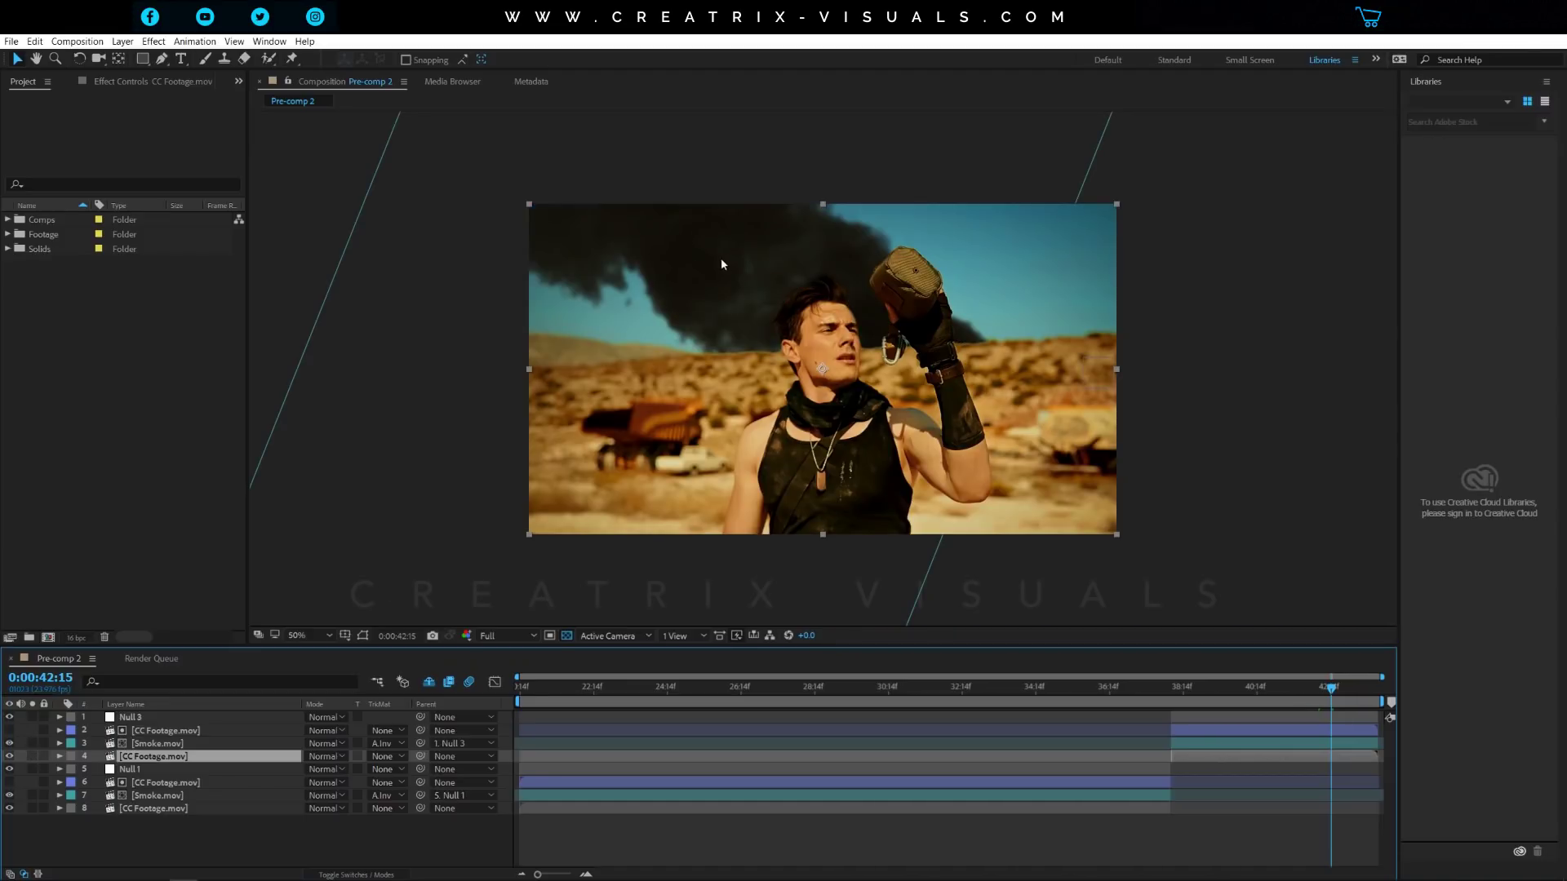
scroll(721, 257, up, 2)
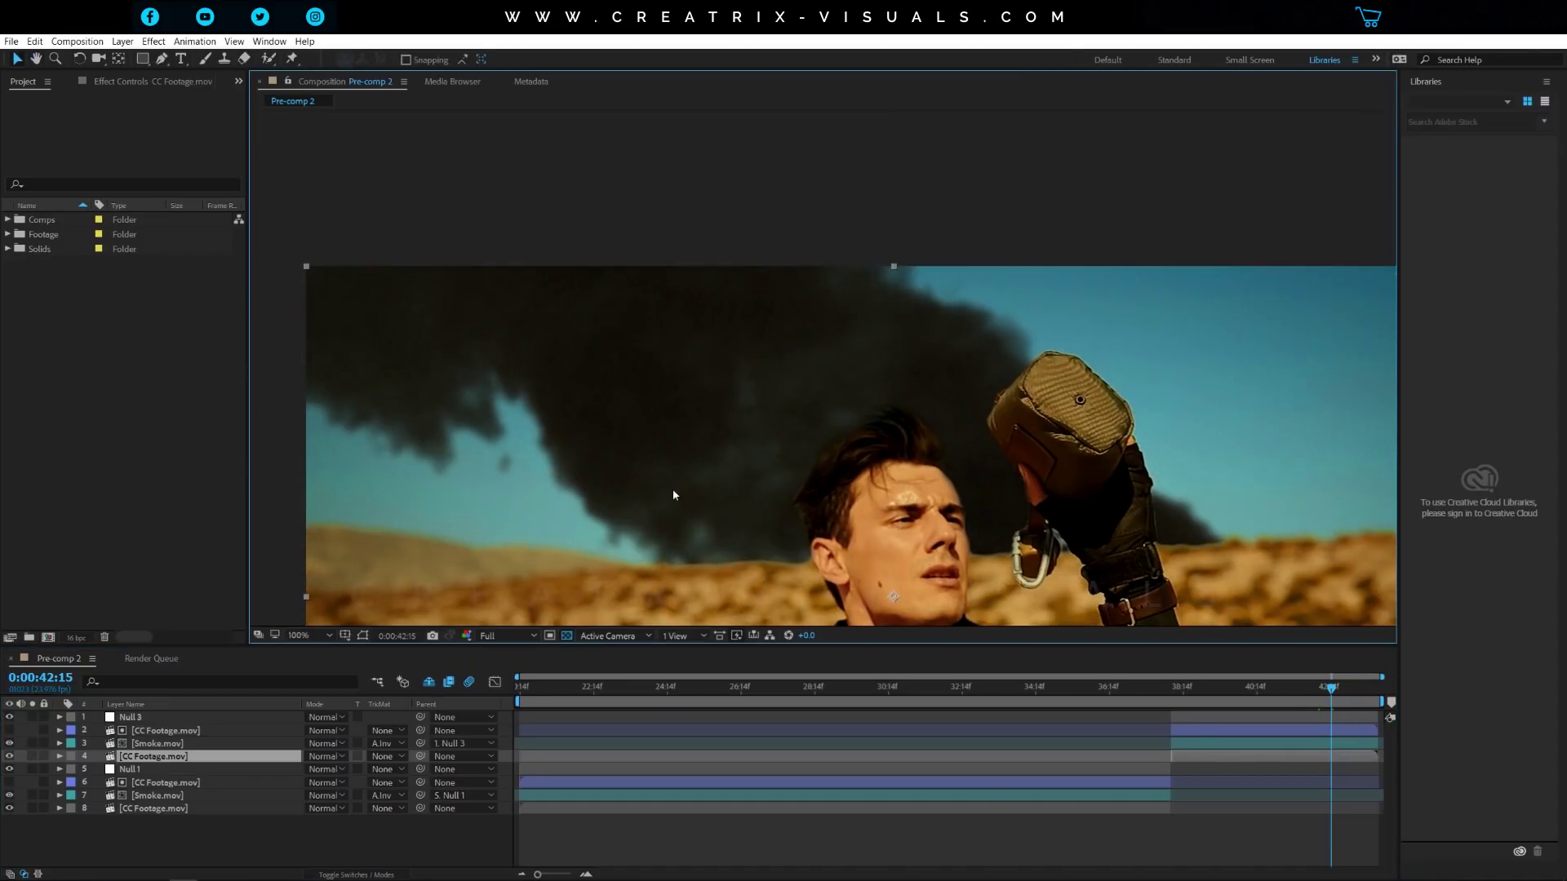
key(h)
drag(926, 502, 762, 355)
scroll(762, 355, down, 2)
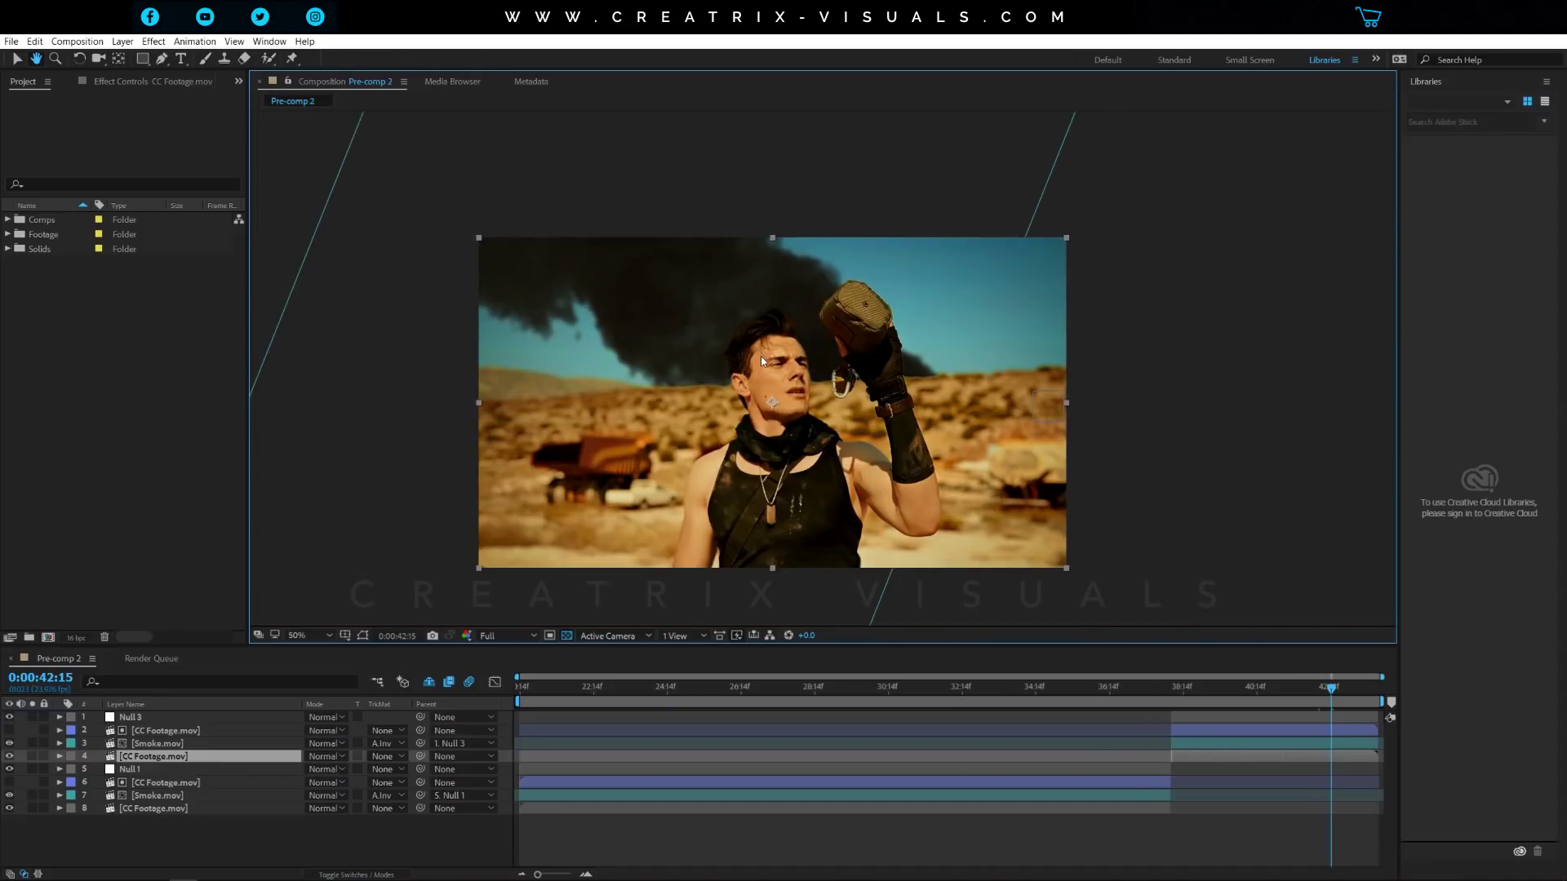
key(v)
click(153, 81)
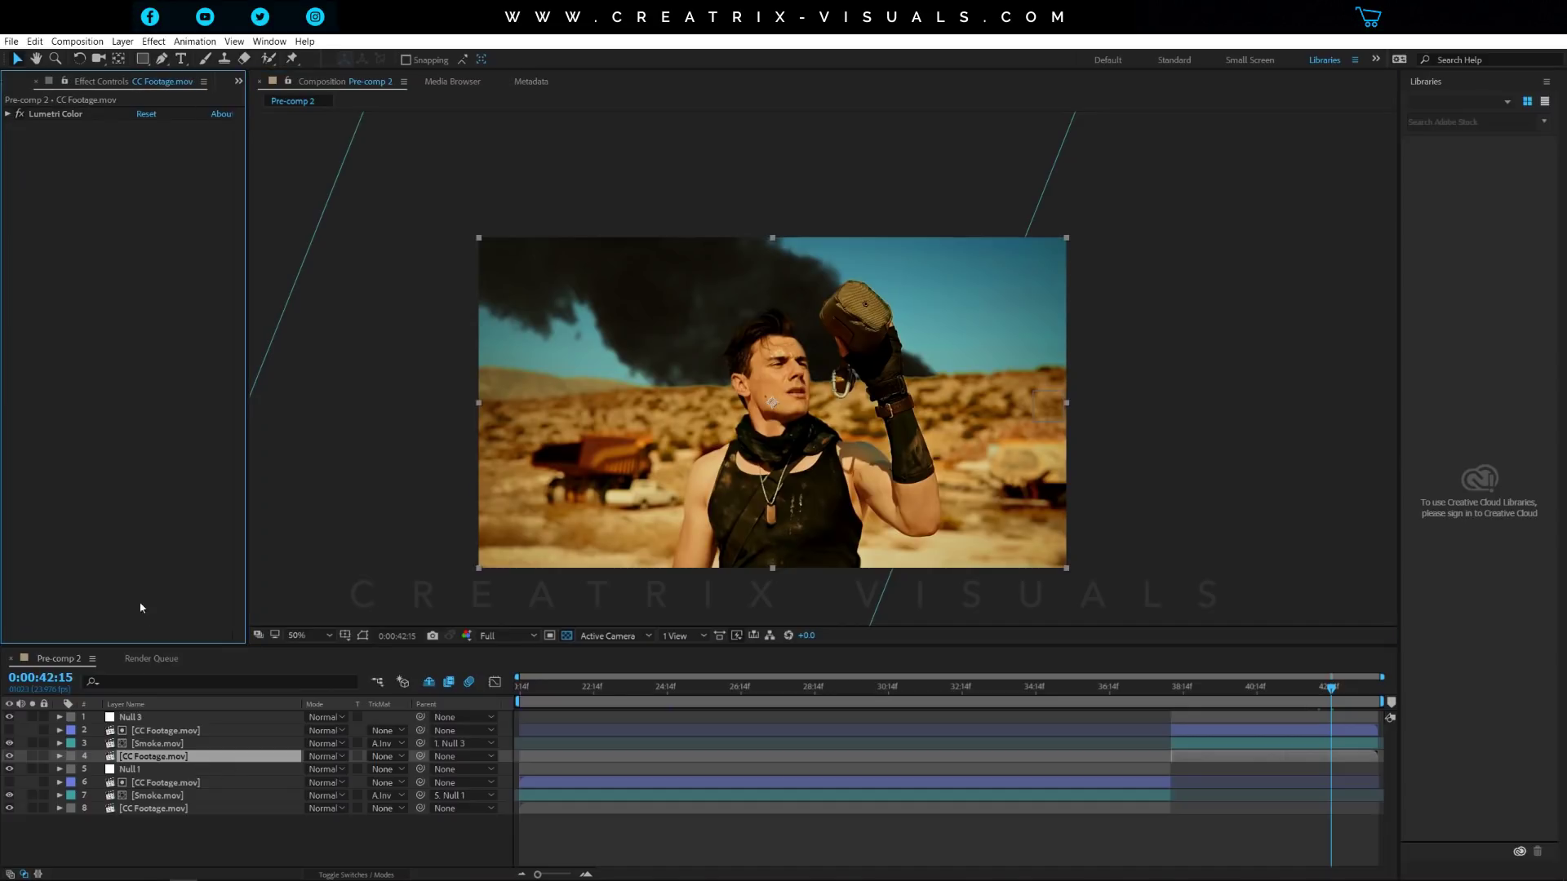
Select Smoke.mov and turn its grading effects back on
click(158, 743)
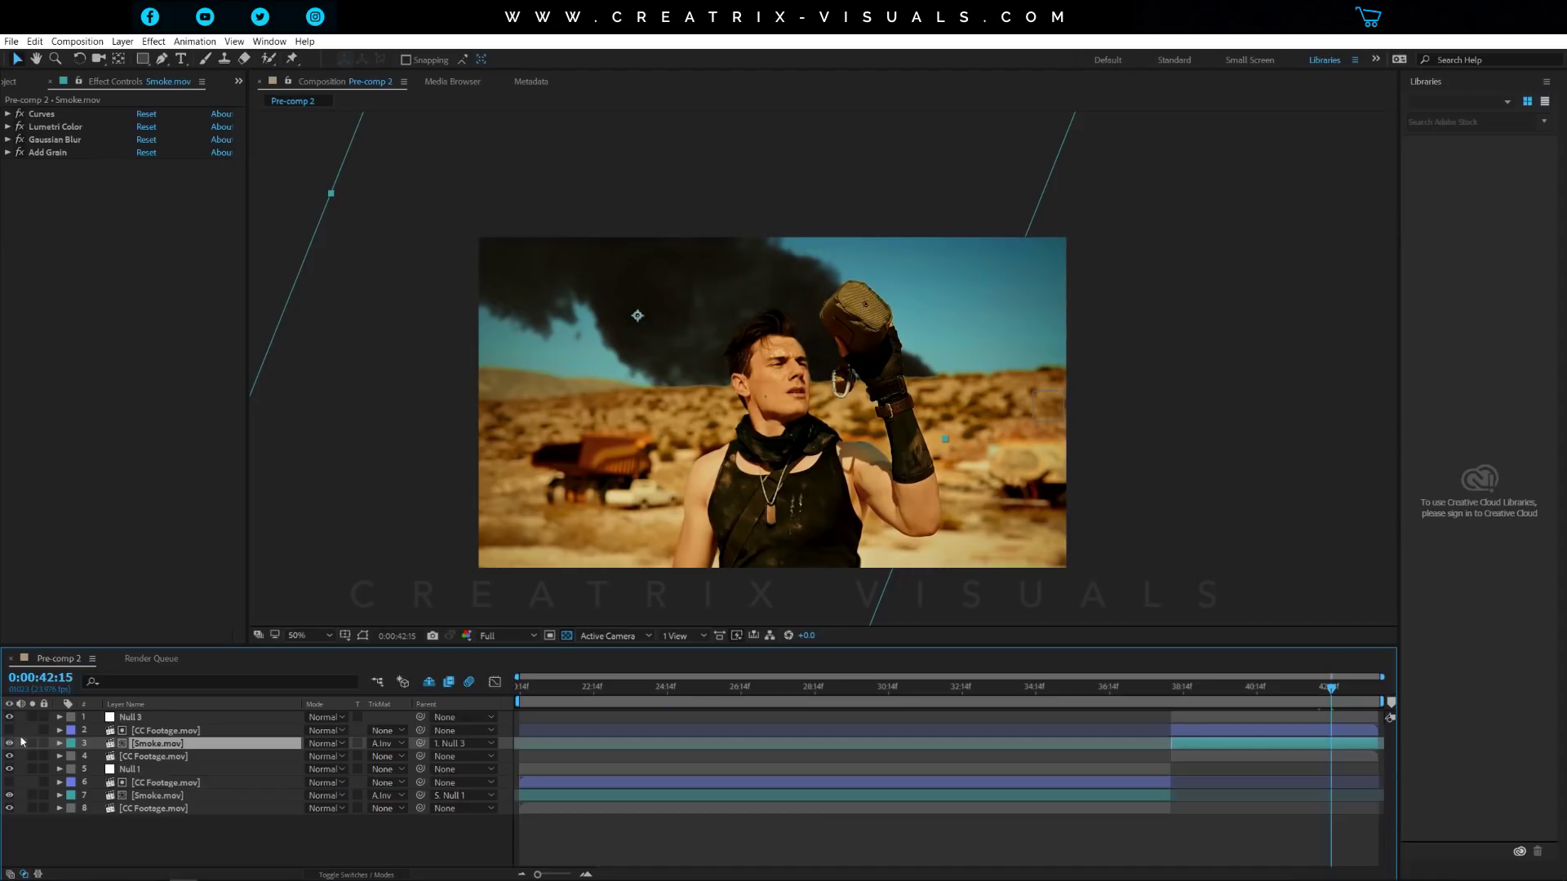
click(27, 231)
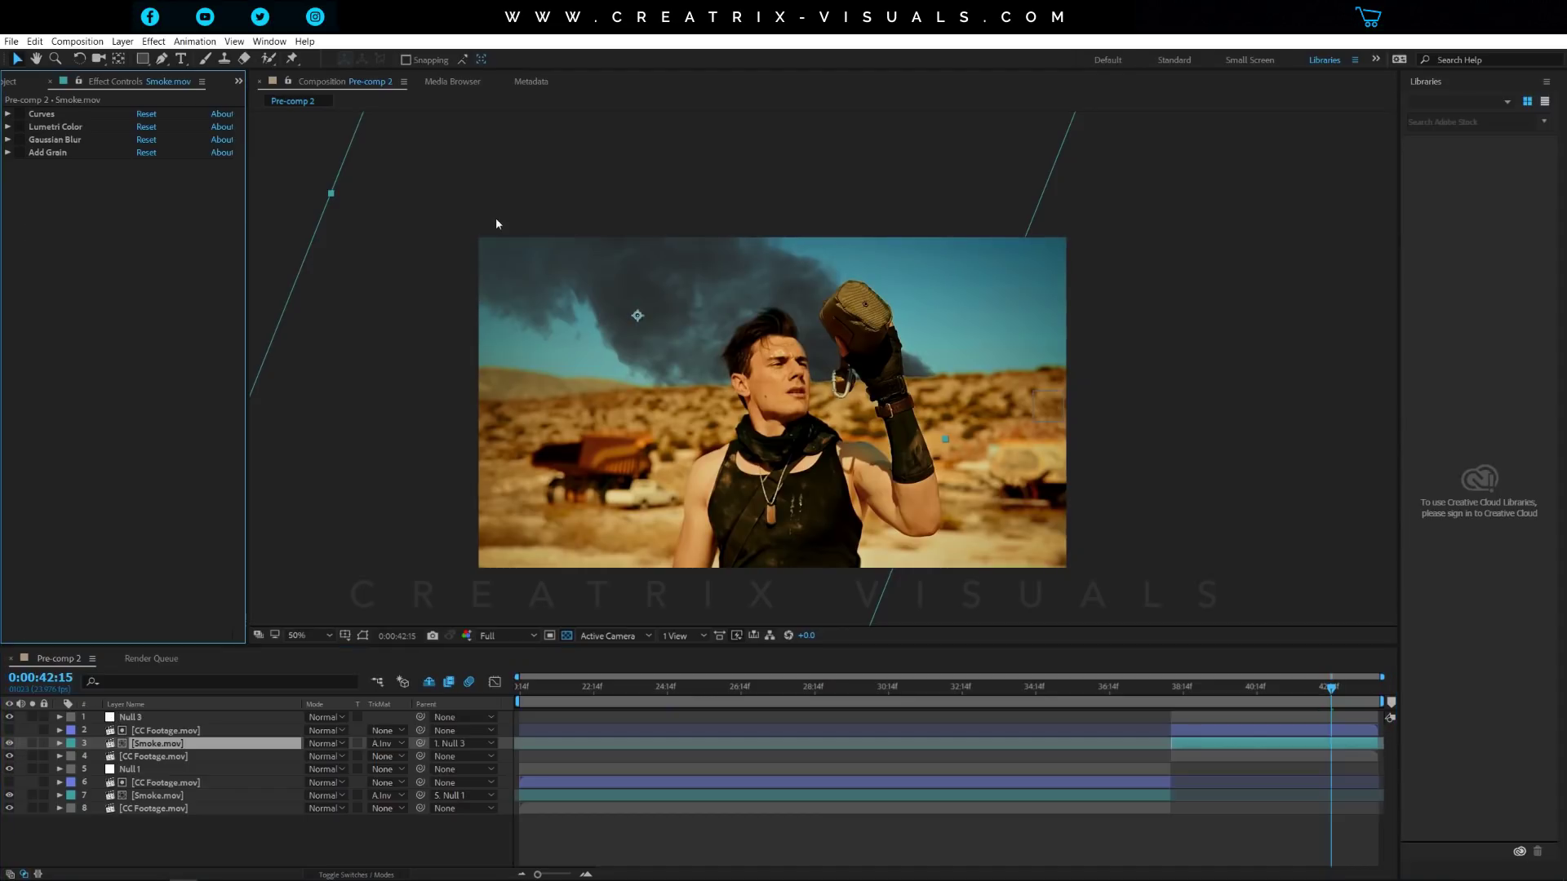
drag(20, 114, 22, 153)
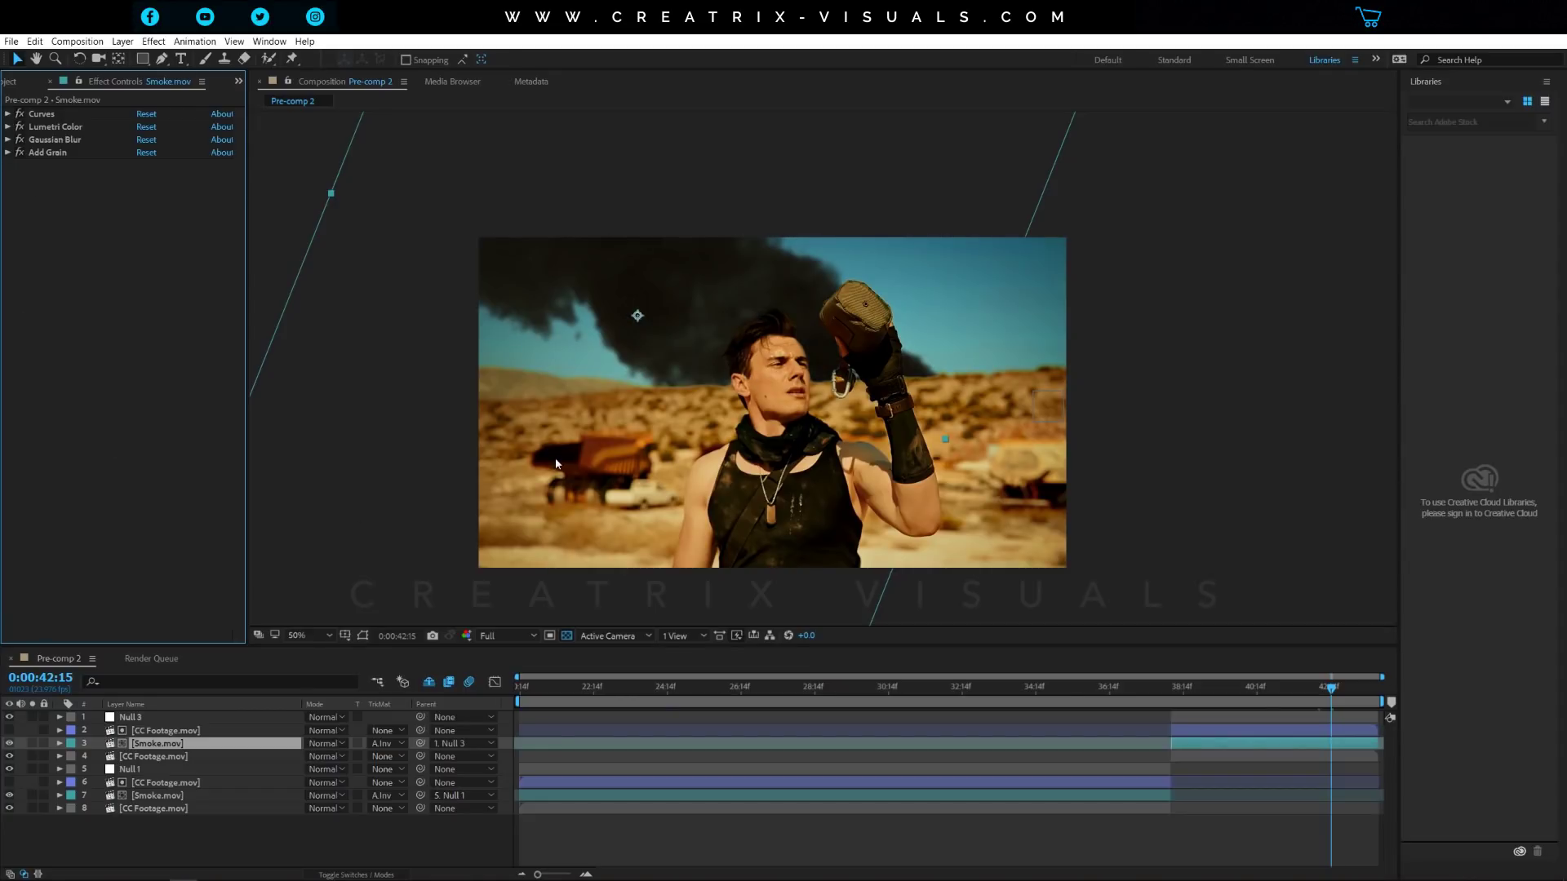
Solo CC Footage layers 4 and 8 so the shot plays without smoke, then select Null 3
click(135, 758)
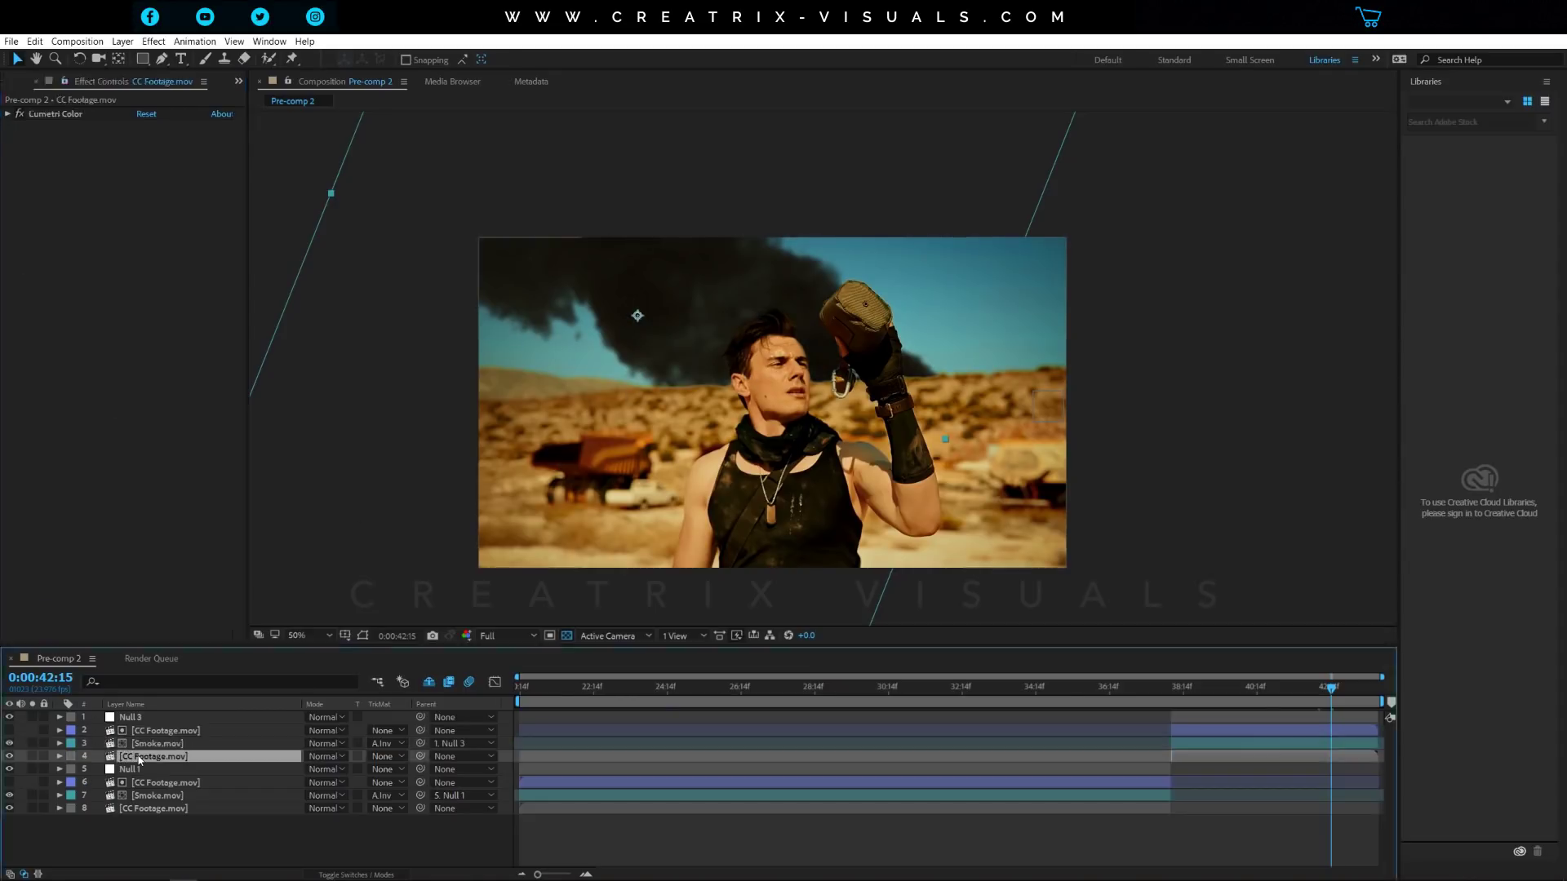
click(32, 757)
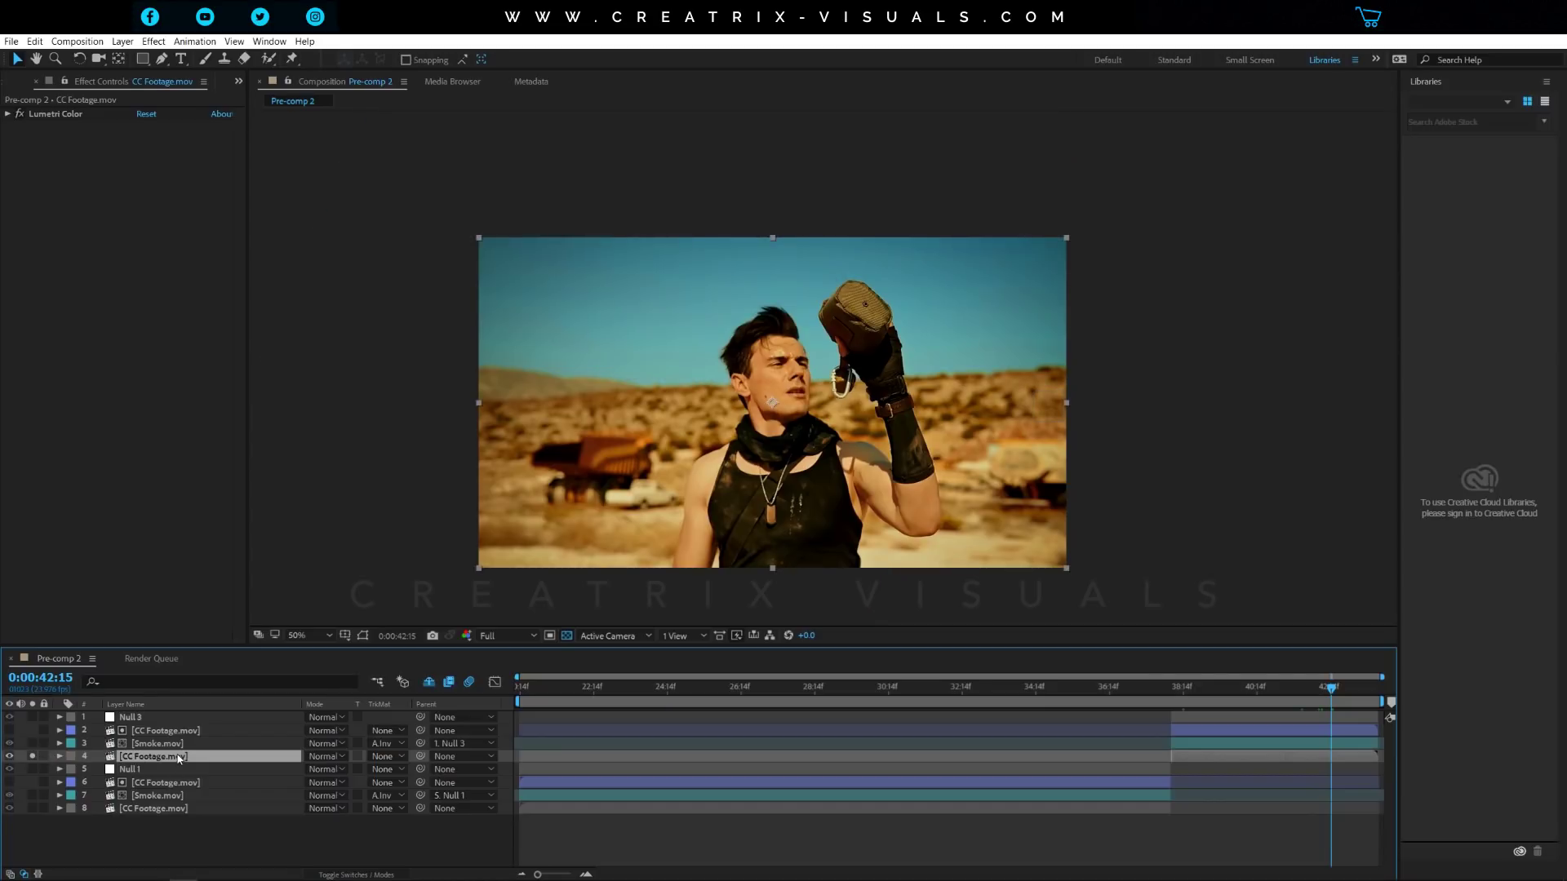
click(32, 809)
click(136, 718)
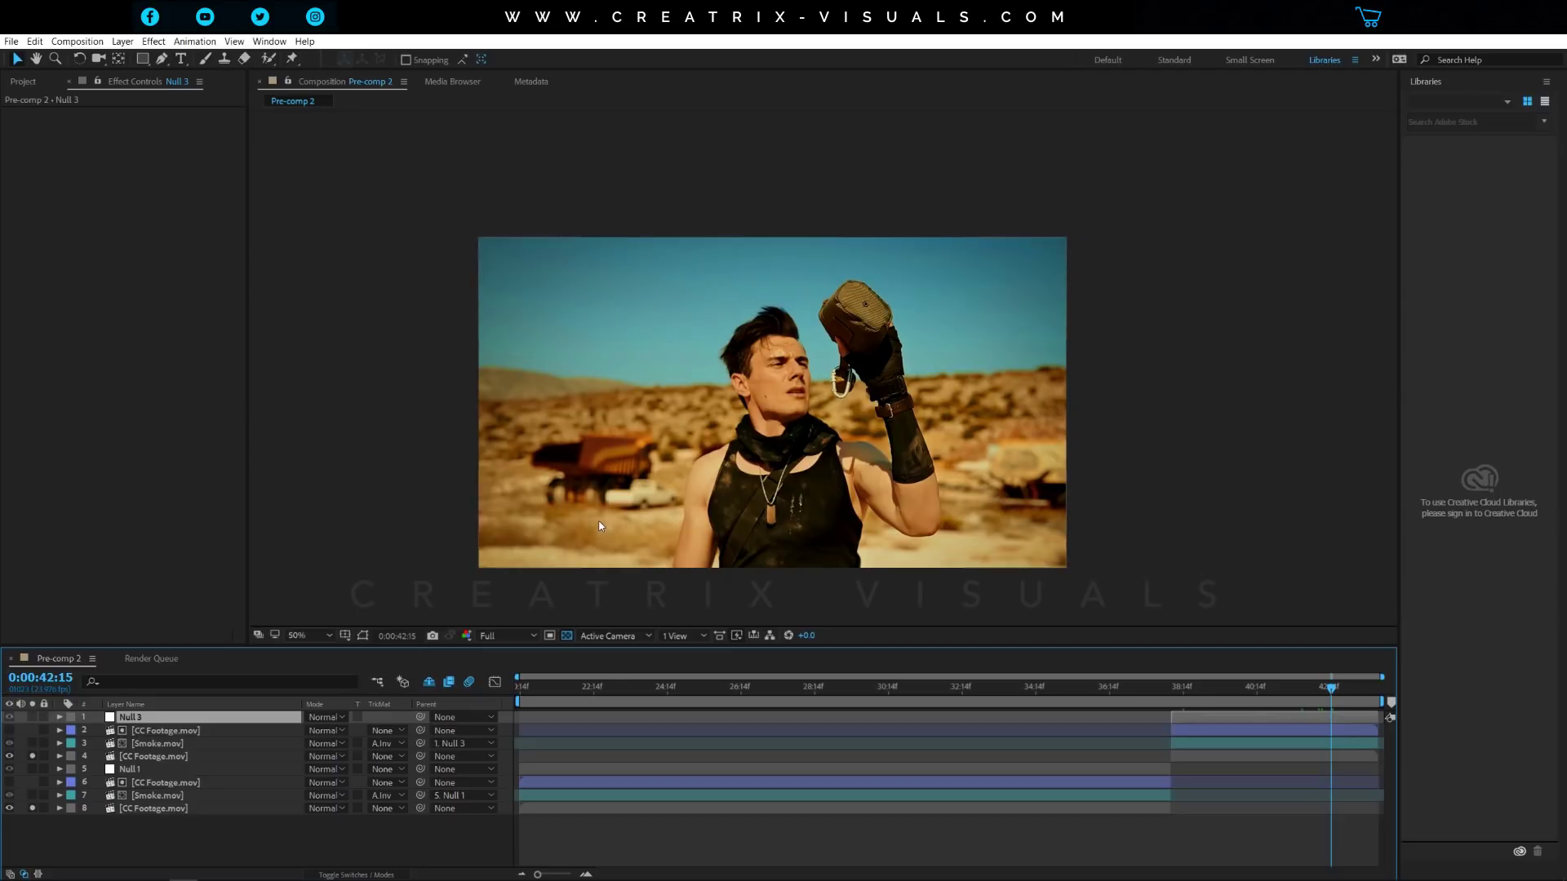
Go to about 0:00:38:08 where the actor drinks, select Null 3, and unsolo layer 4
click(199, 758)
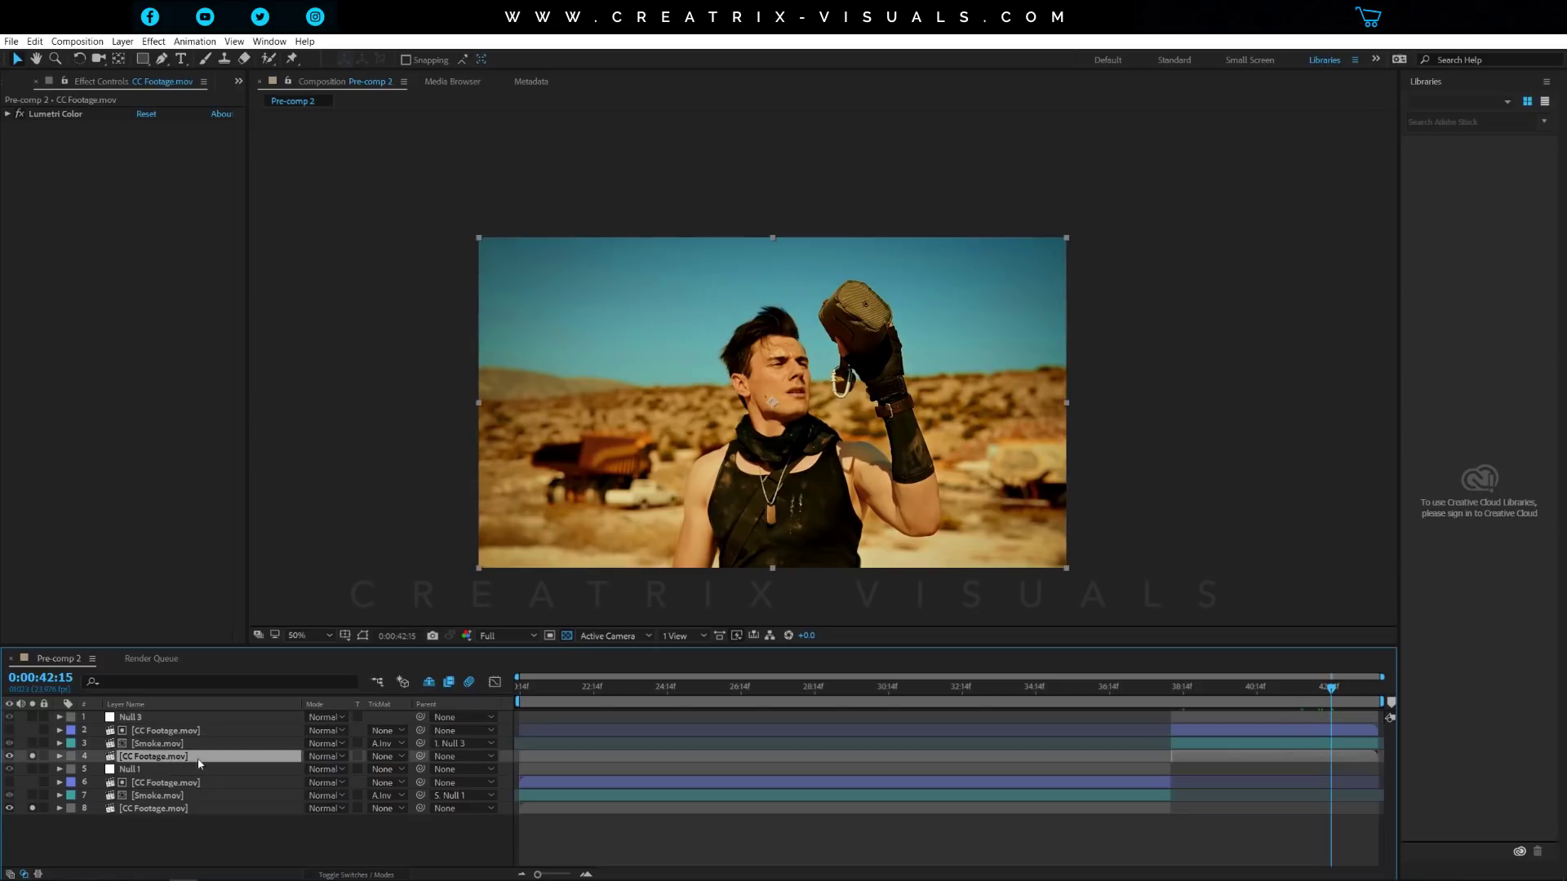
click(1171, 690)
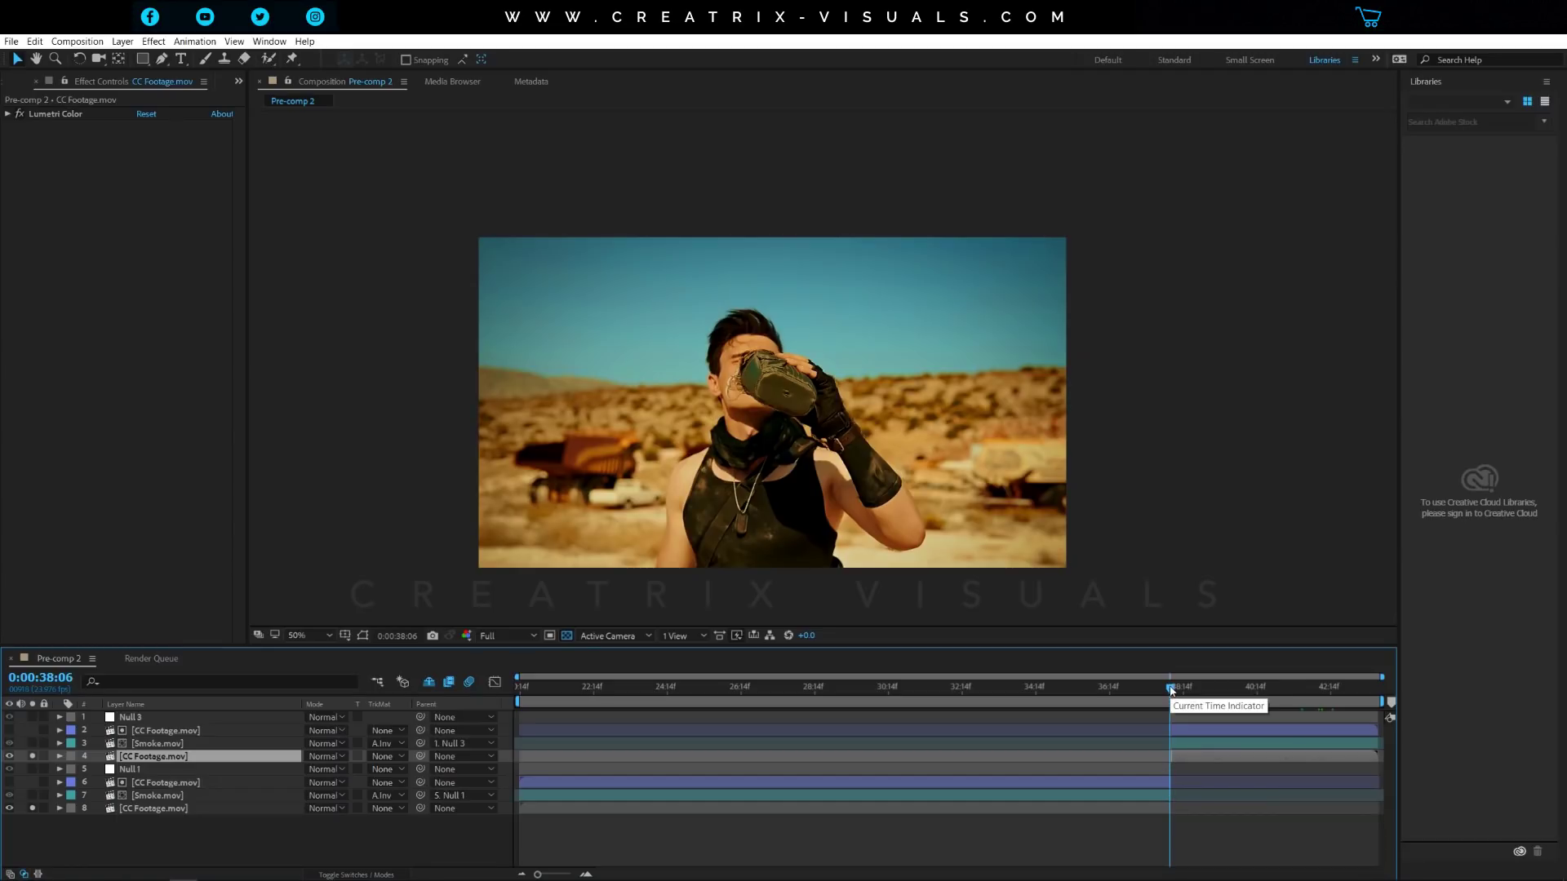
drag(1171, 691, 1172, 691)
click(168, 718)
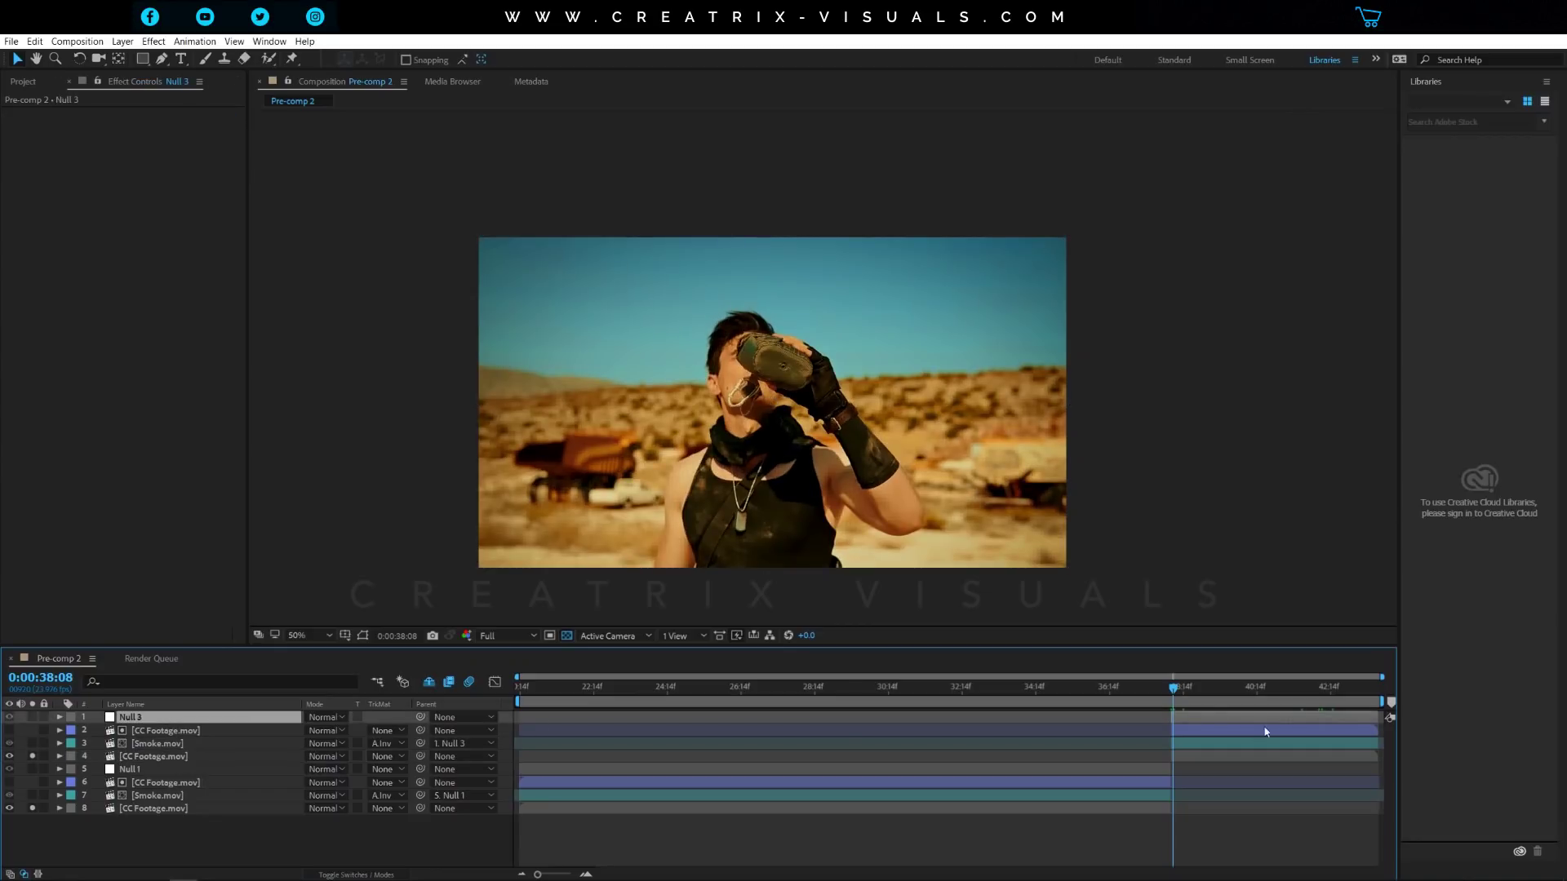
click(32, 756)
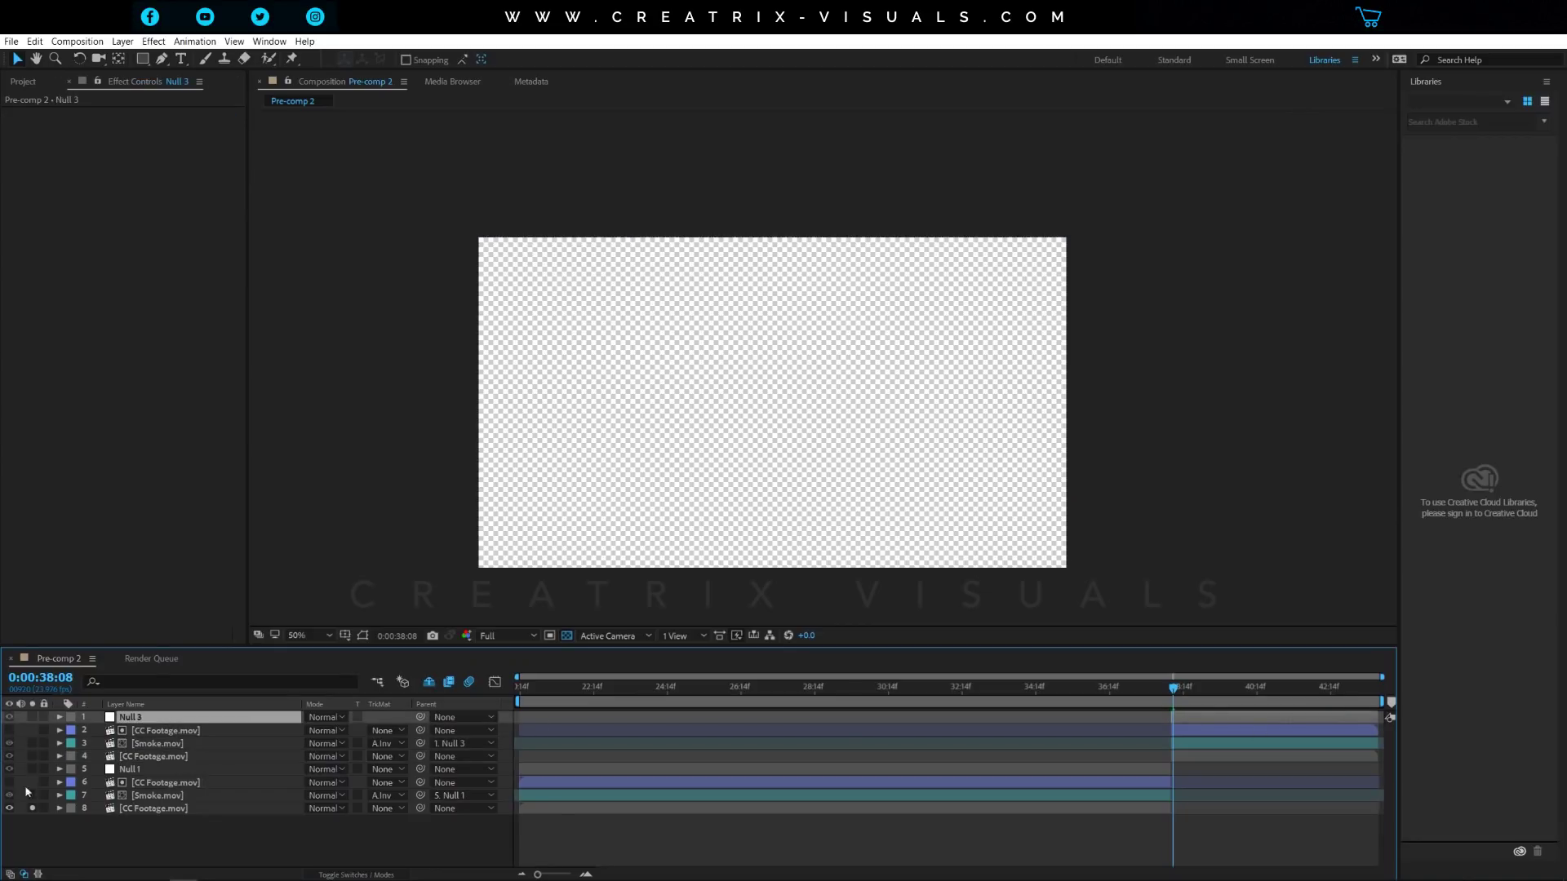
Unsolo layer 8, check Null 3's Position keyframe at 0:00:38:08, then select CC Footage.mov
click(32, 808)
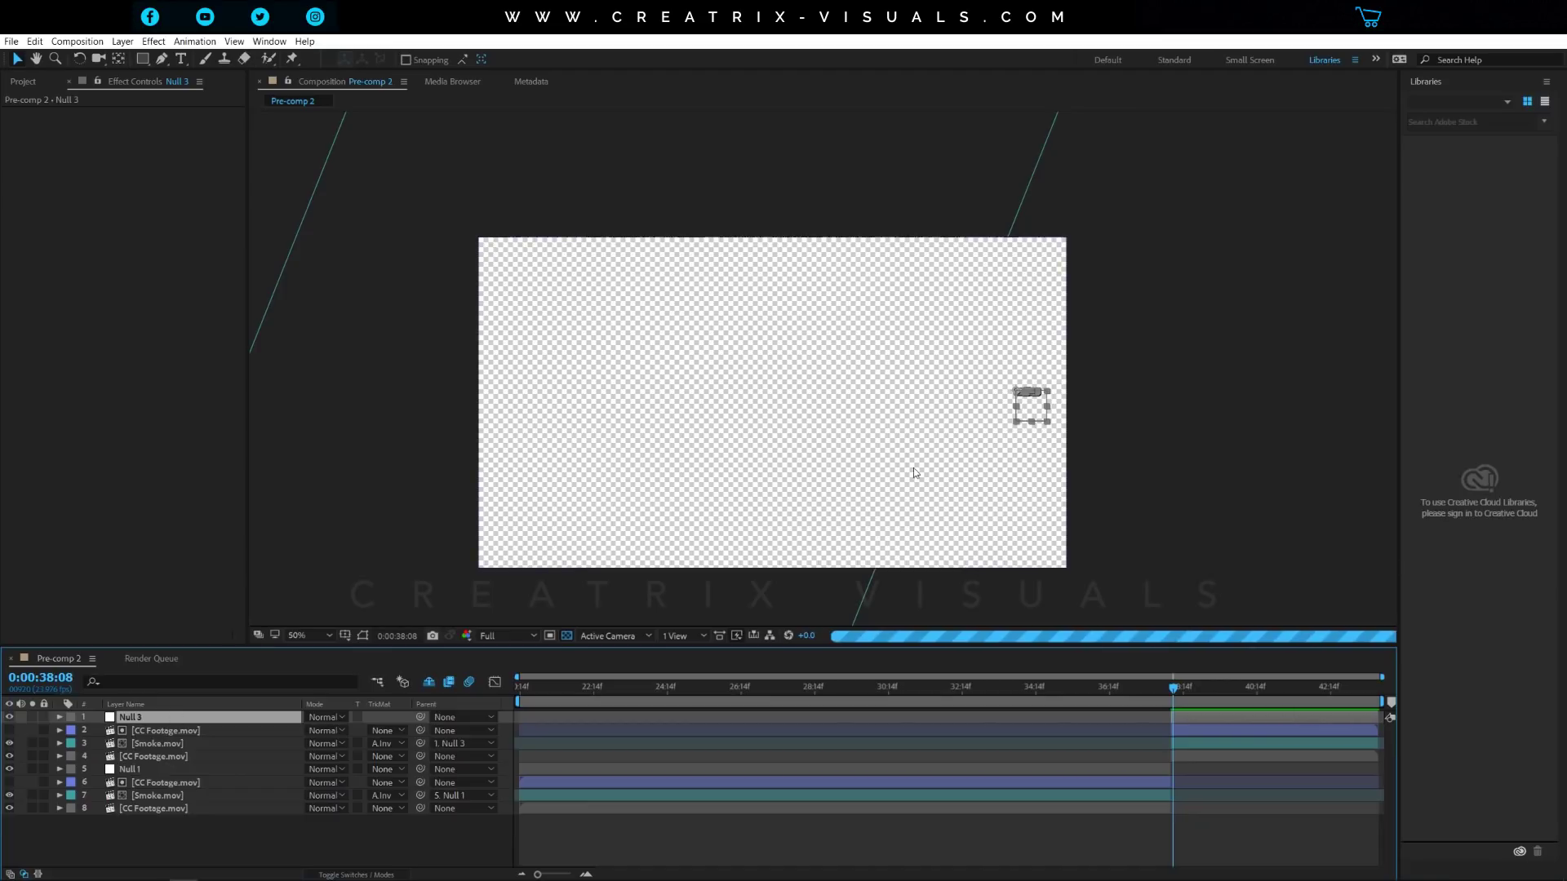
scroll(1060, 403, up, 2)
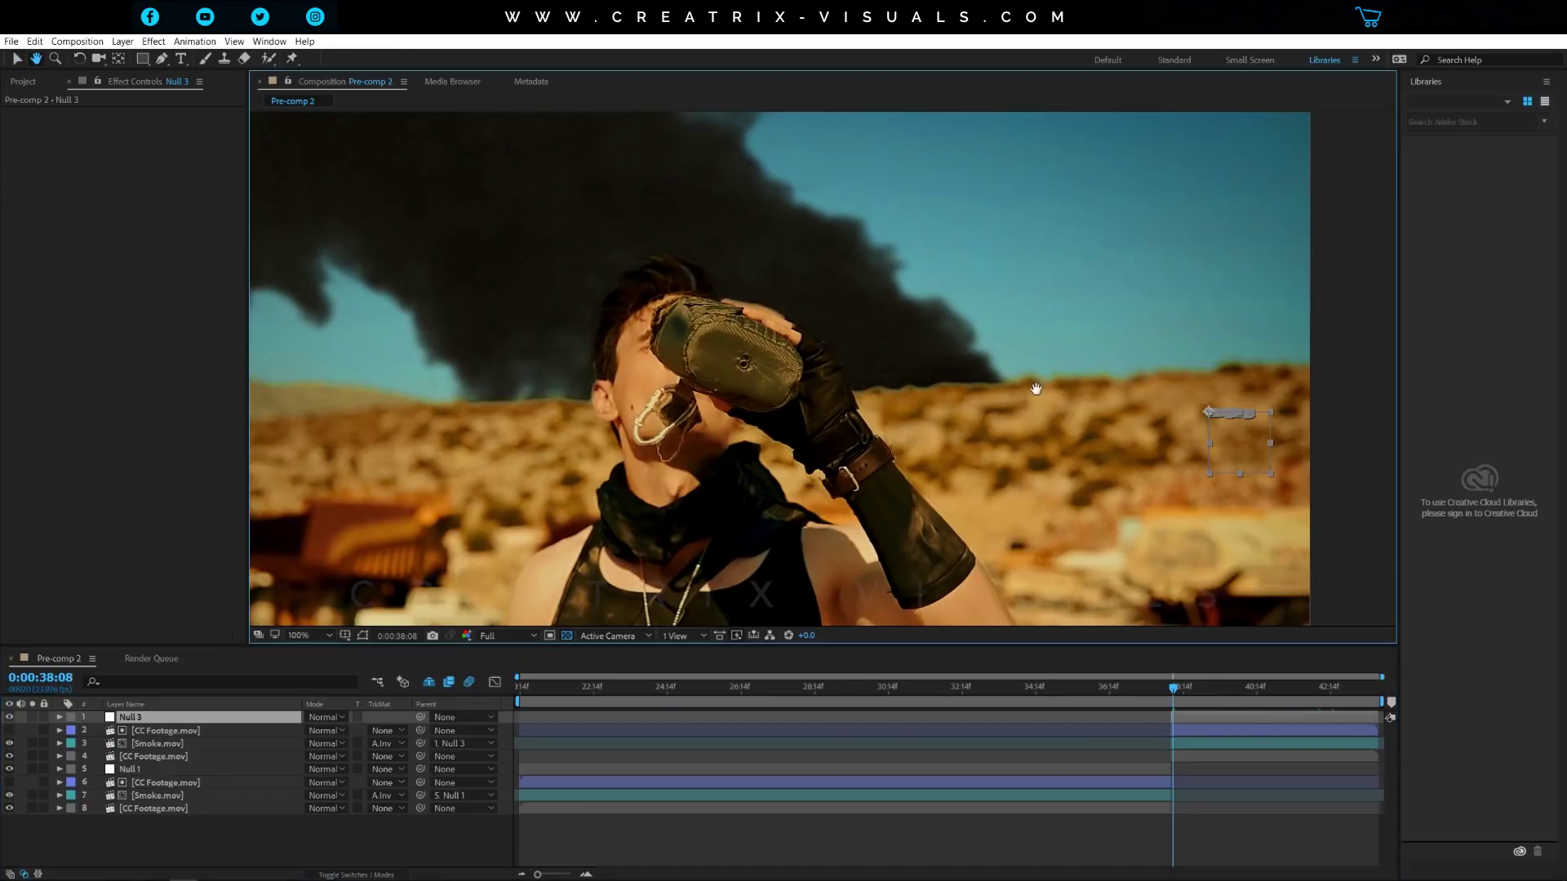
key(alt+shift+p)
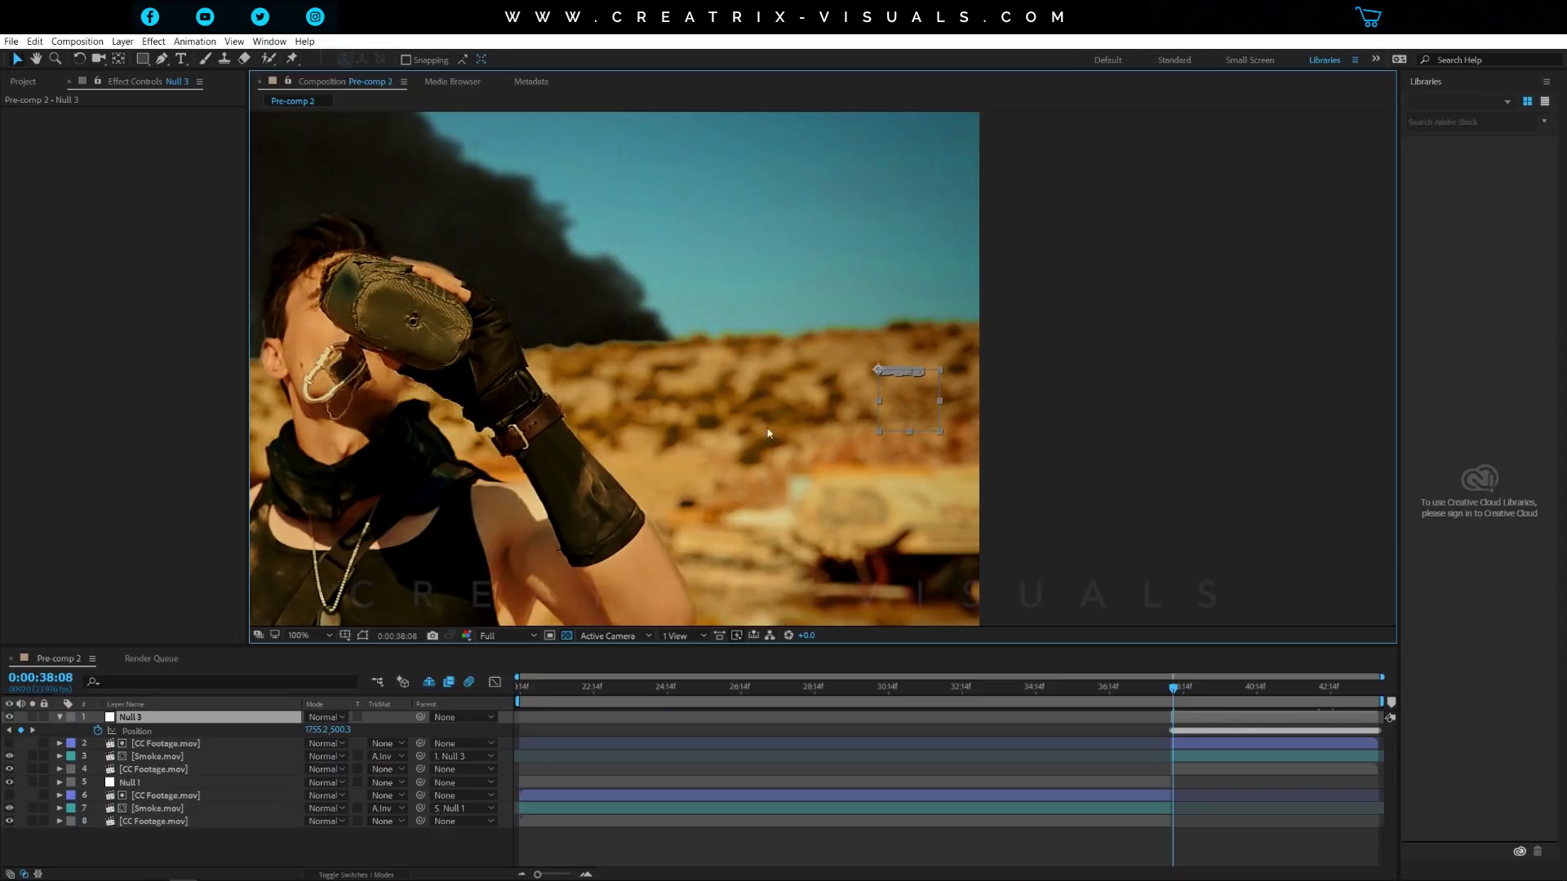
key(u)
scroll(672, 448, down, 2)
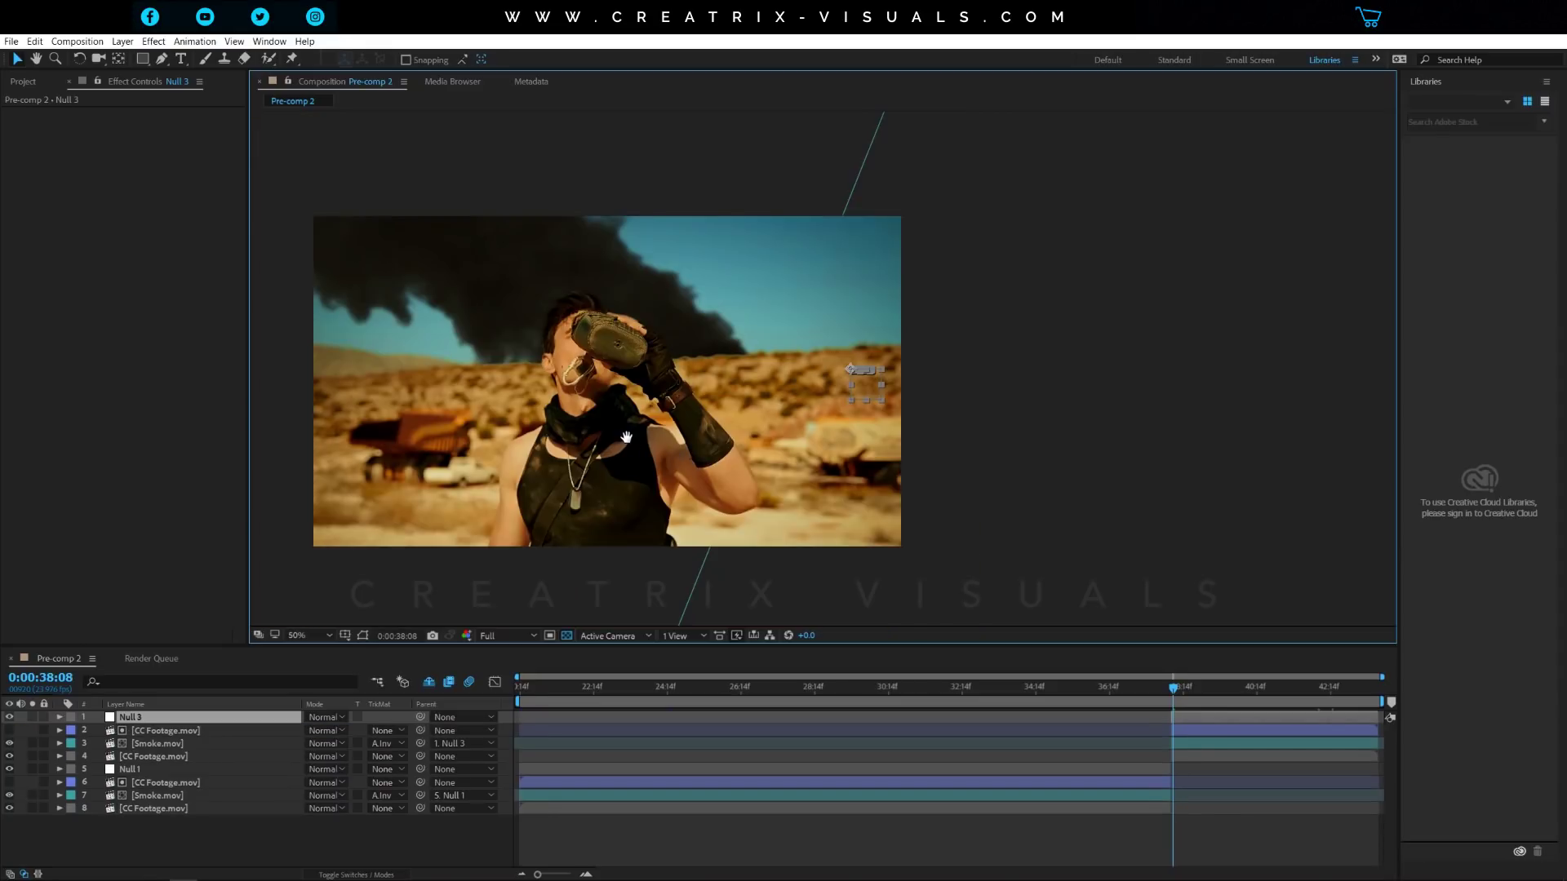
drag(563, 437, 708, 457)
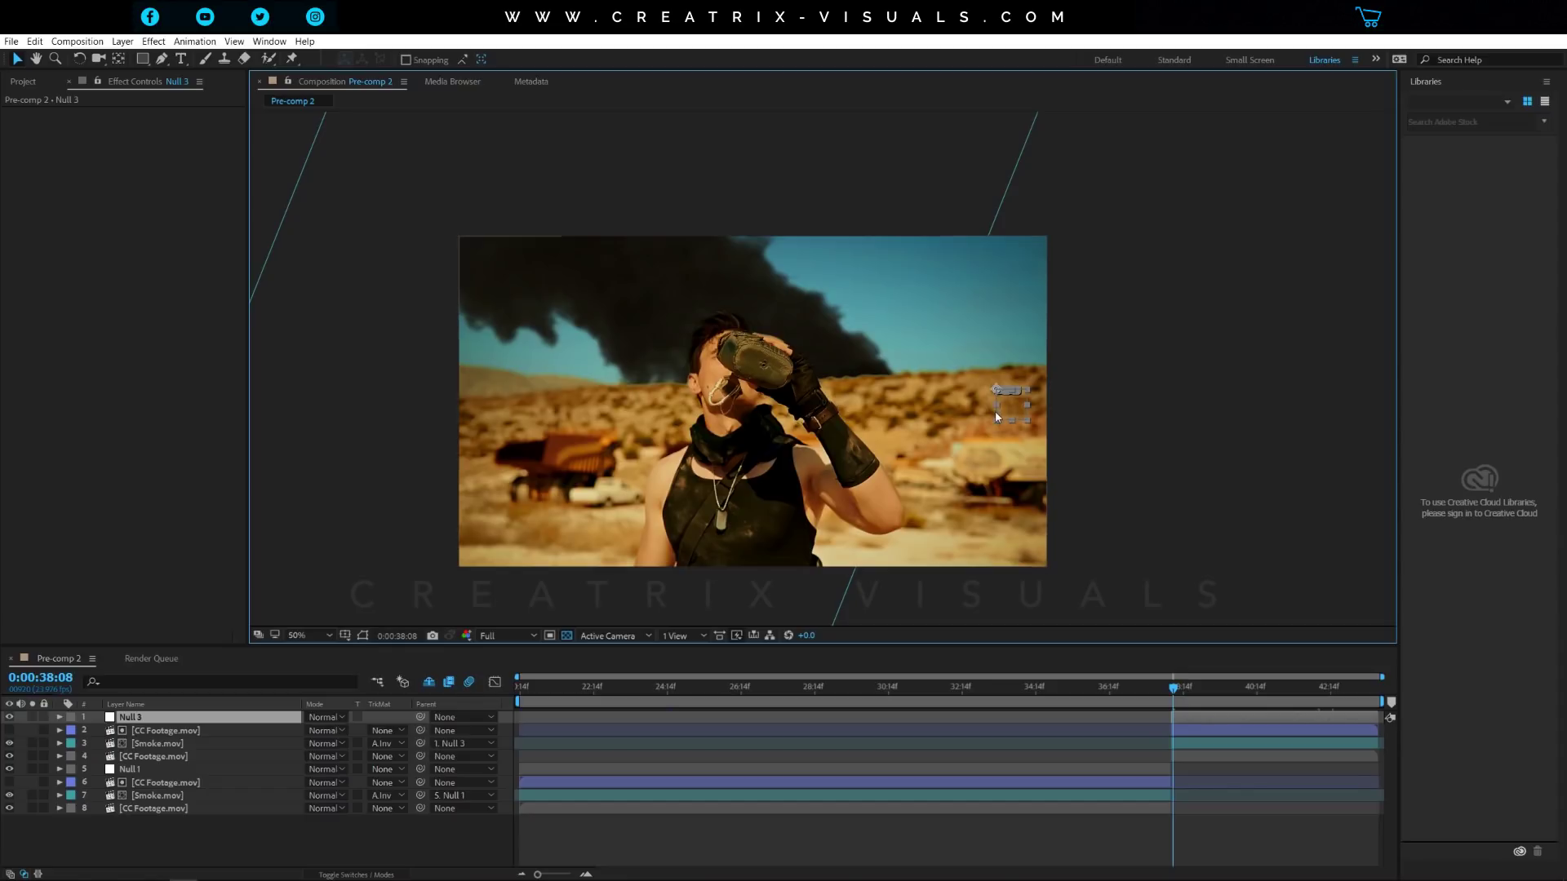
click(1201, 757)
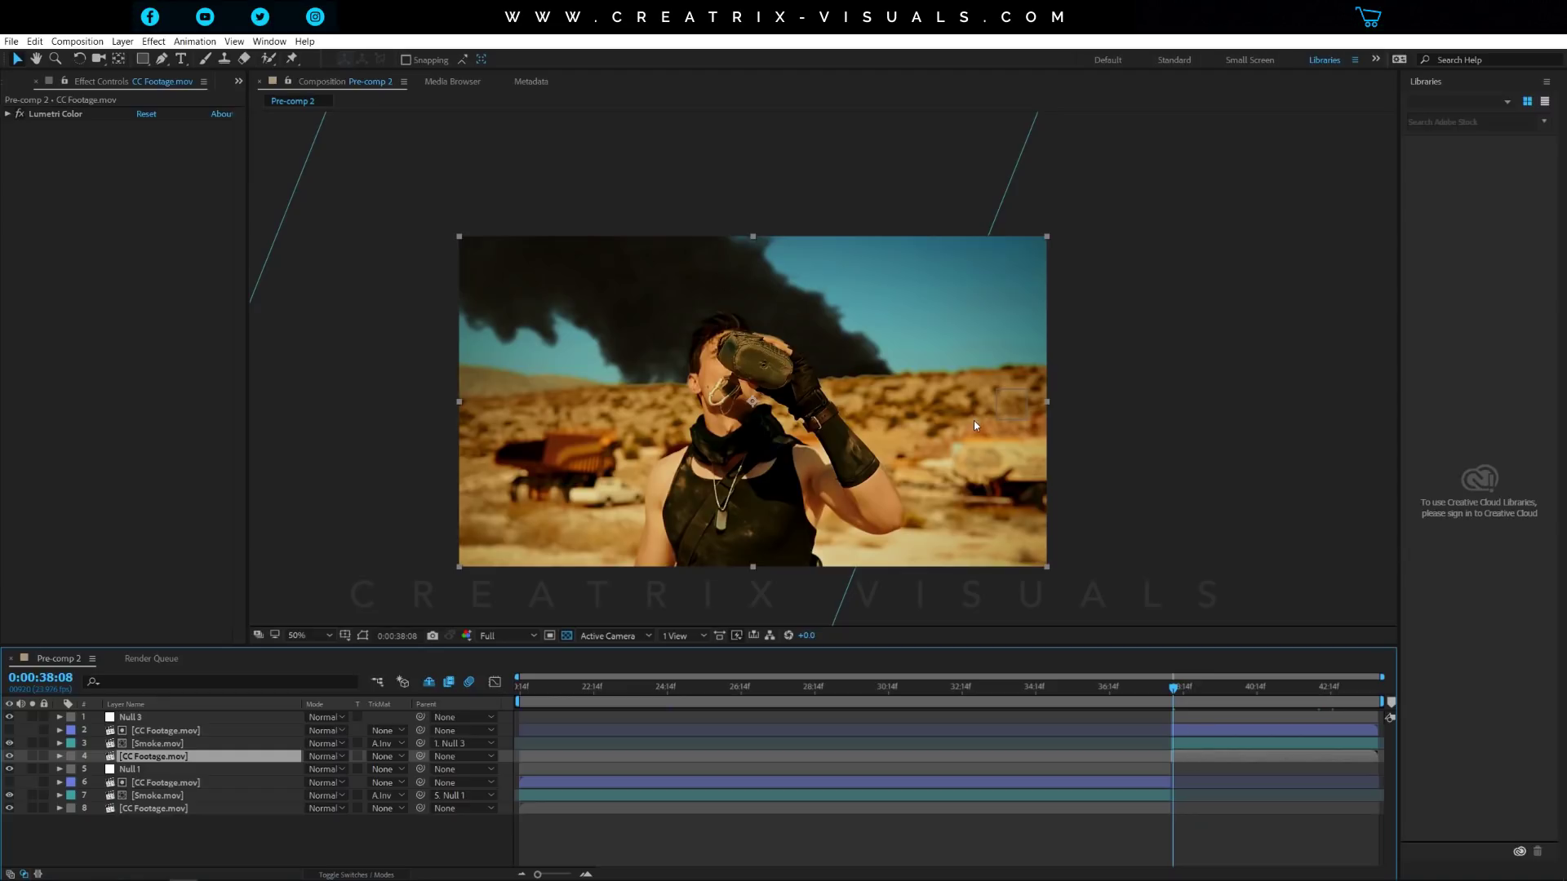
Select layer 6 CC Footage.mov, then Smoke.mov layers 7 and 3 in turn
click(190, 784)
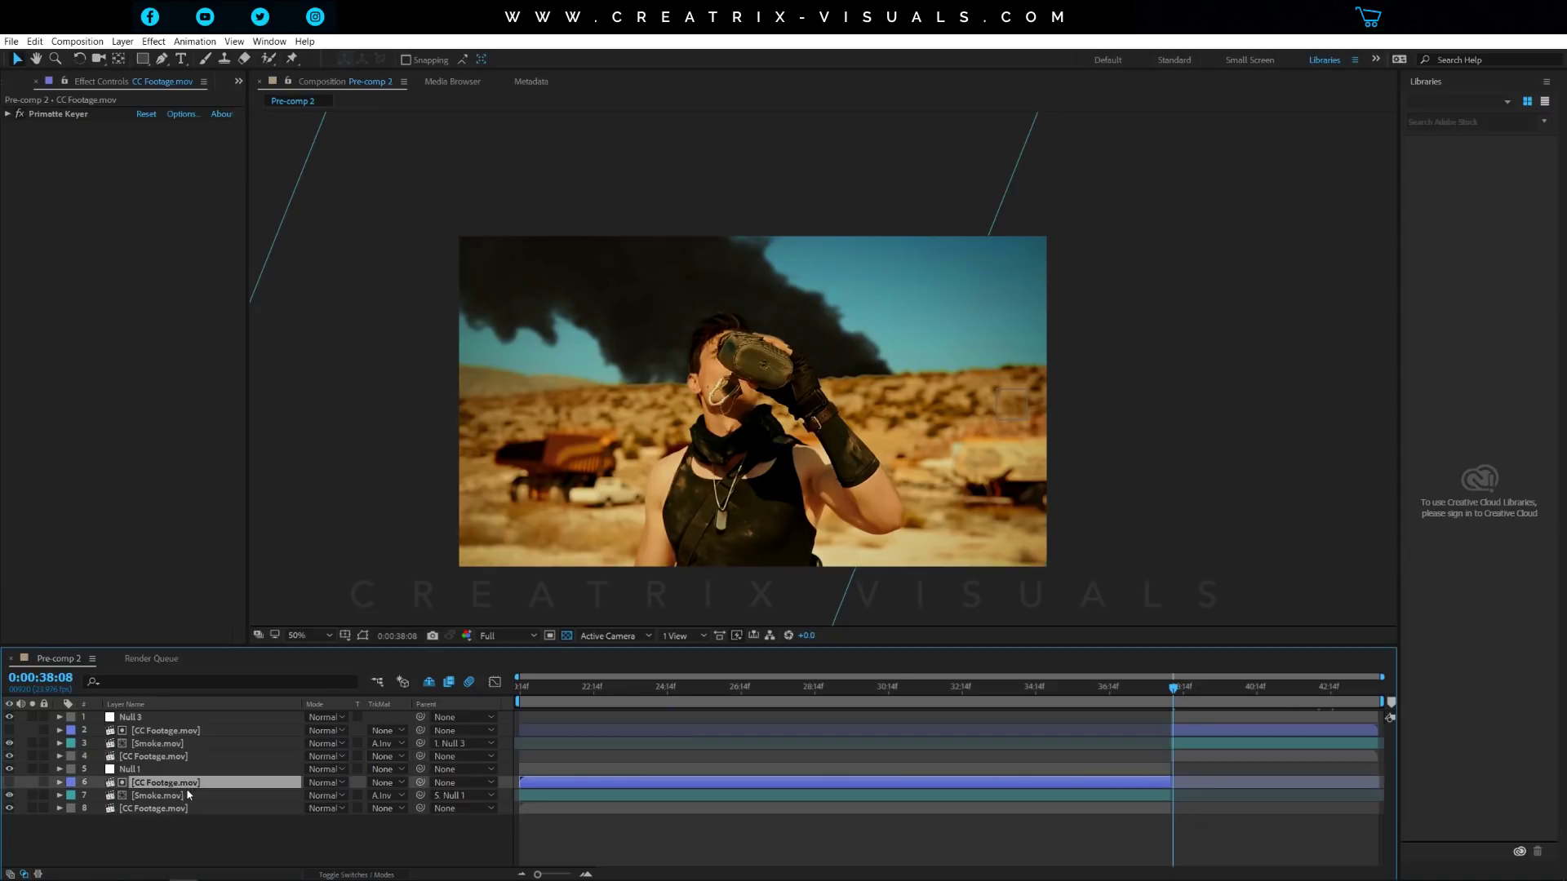
click(190, 795)
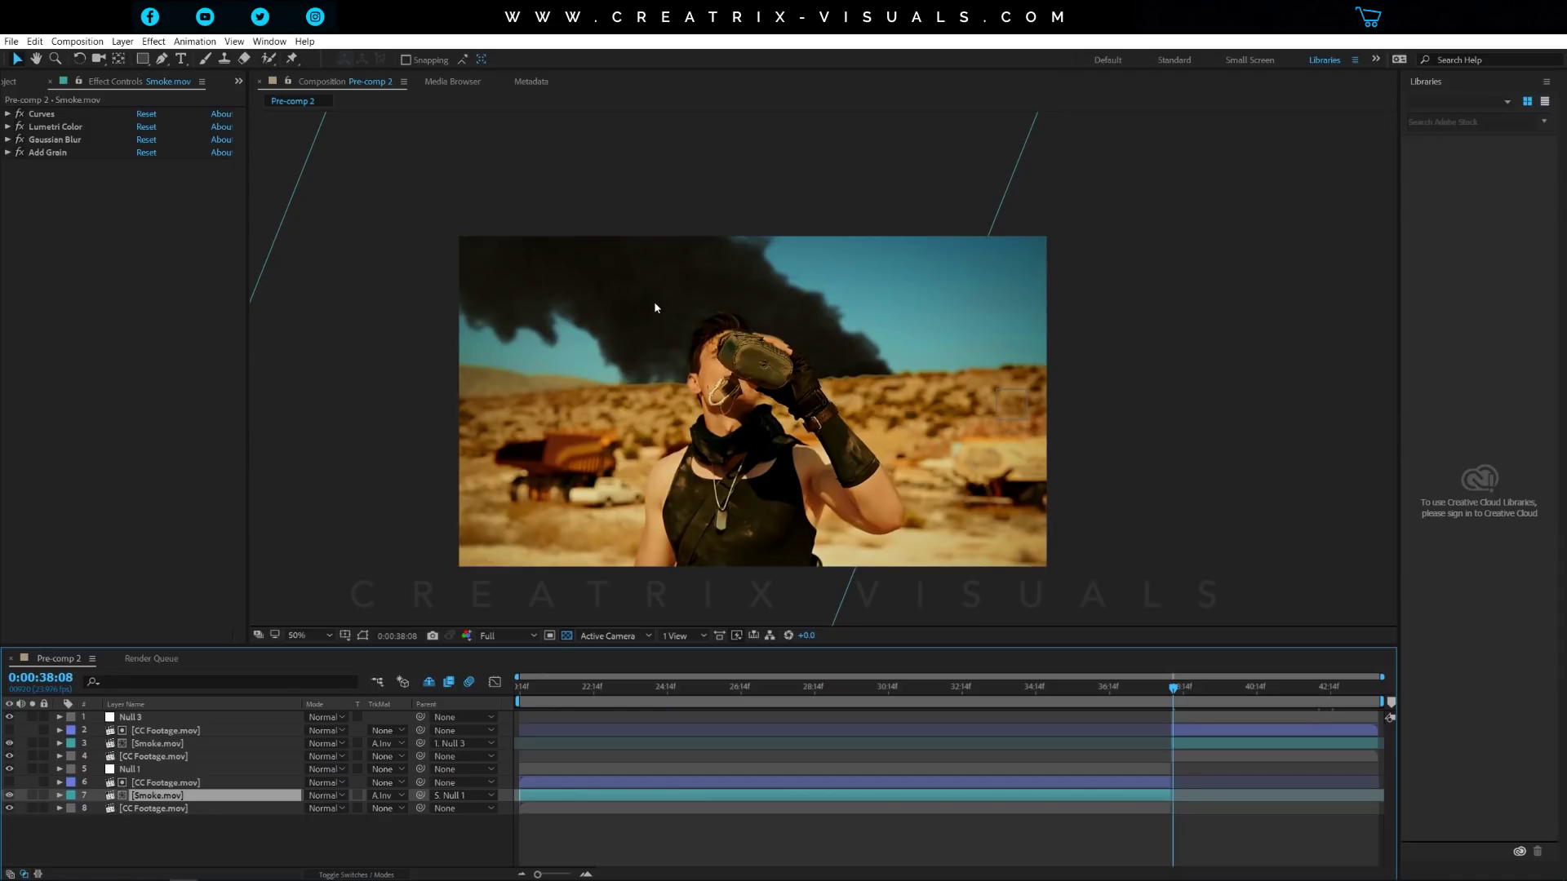
click(244, 743)
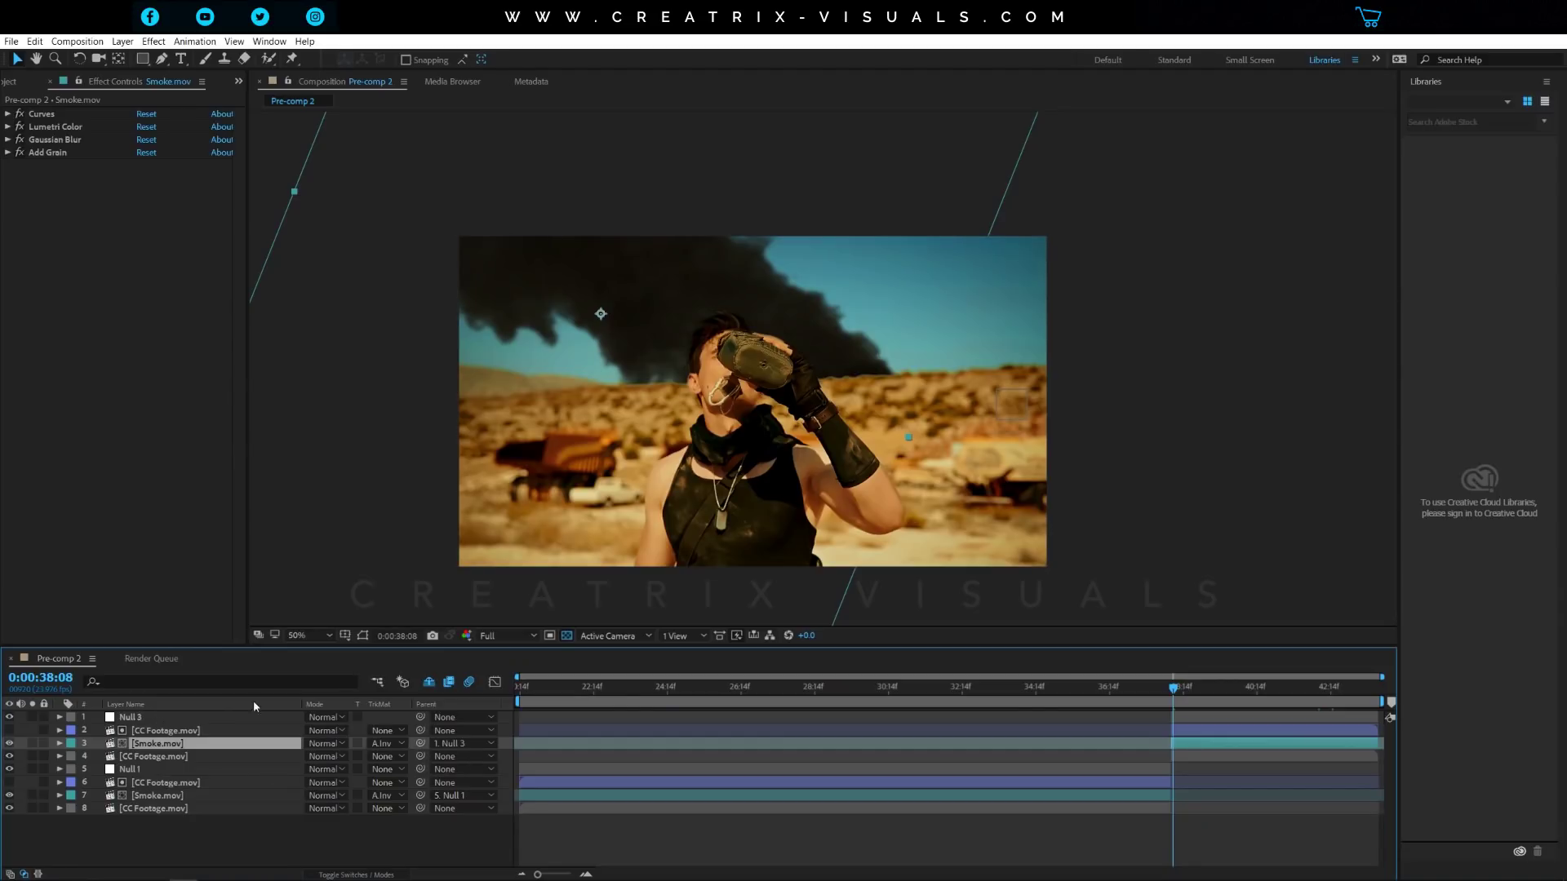
At 0:00:39:14, zoom to 100% on the actor and smoke, then select layer 4 and hide the smoke
click(1217, 689)
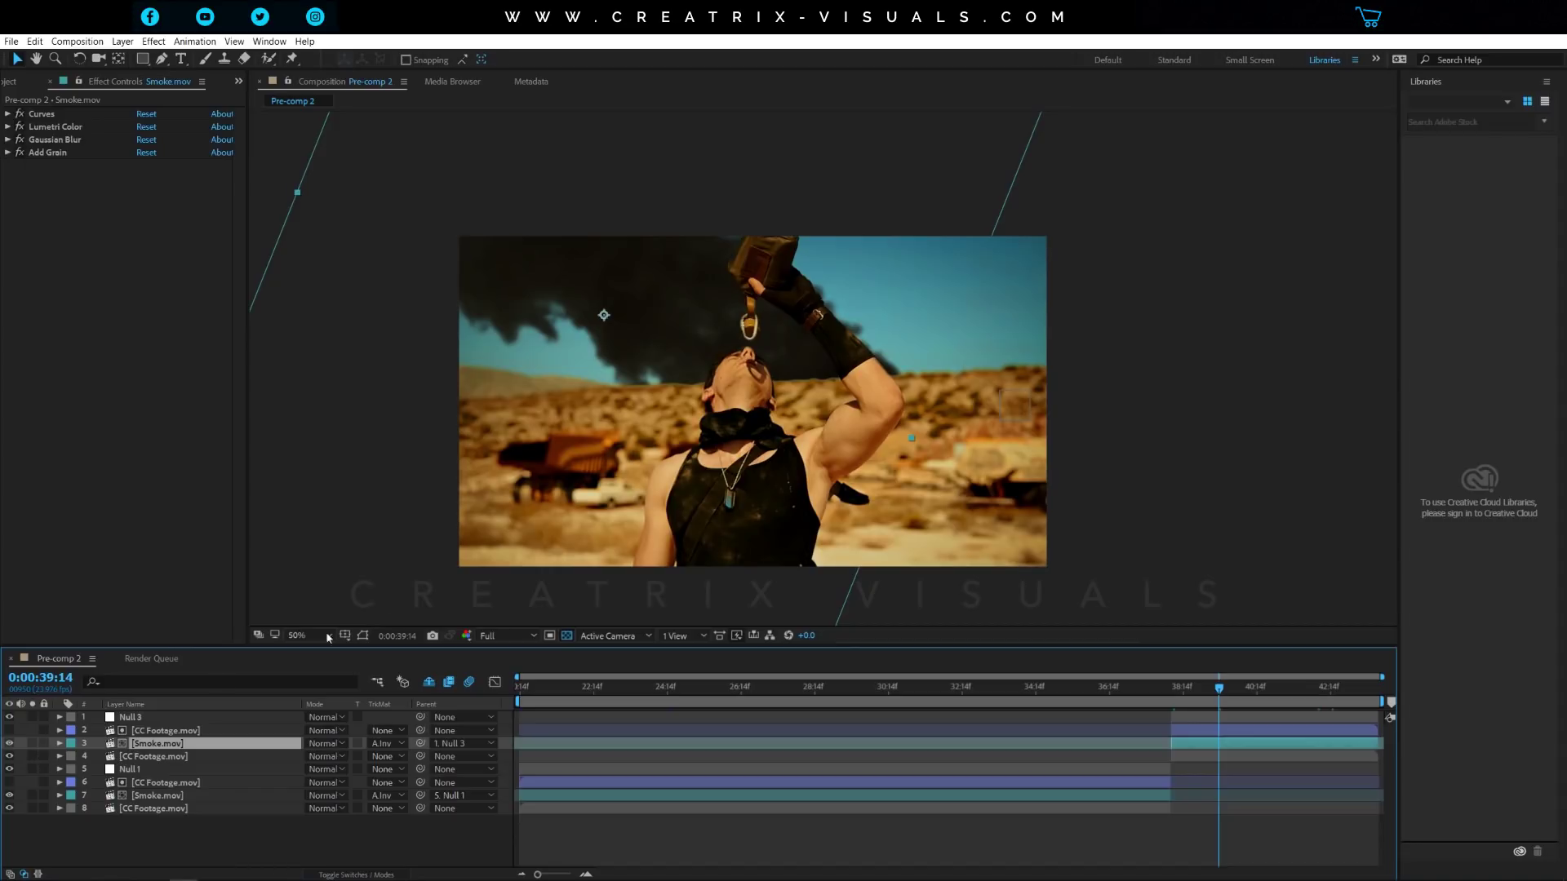
key(period)
drag(548, 348, 695, 423)
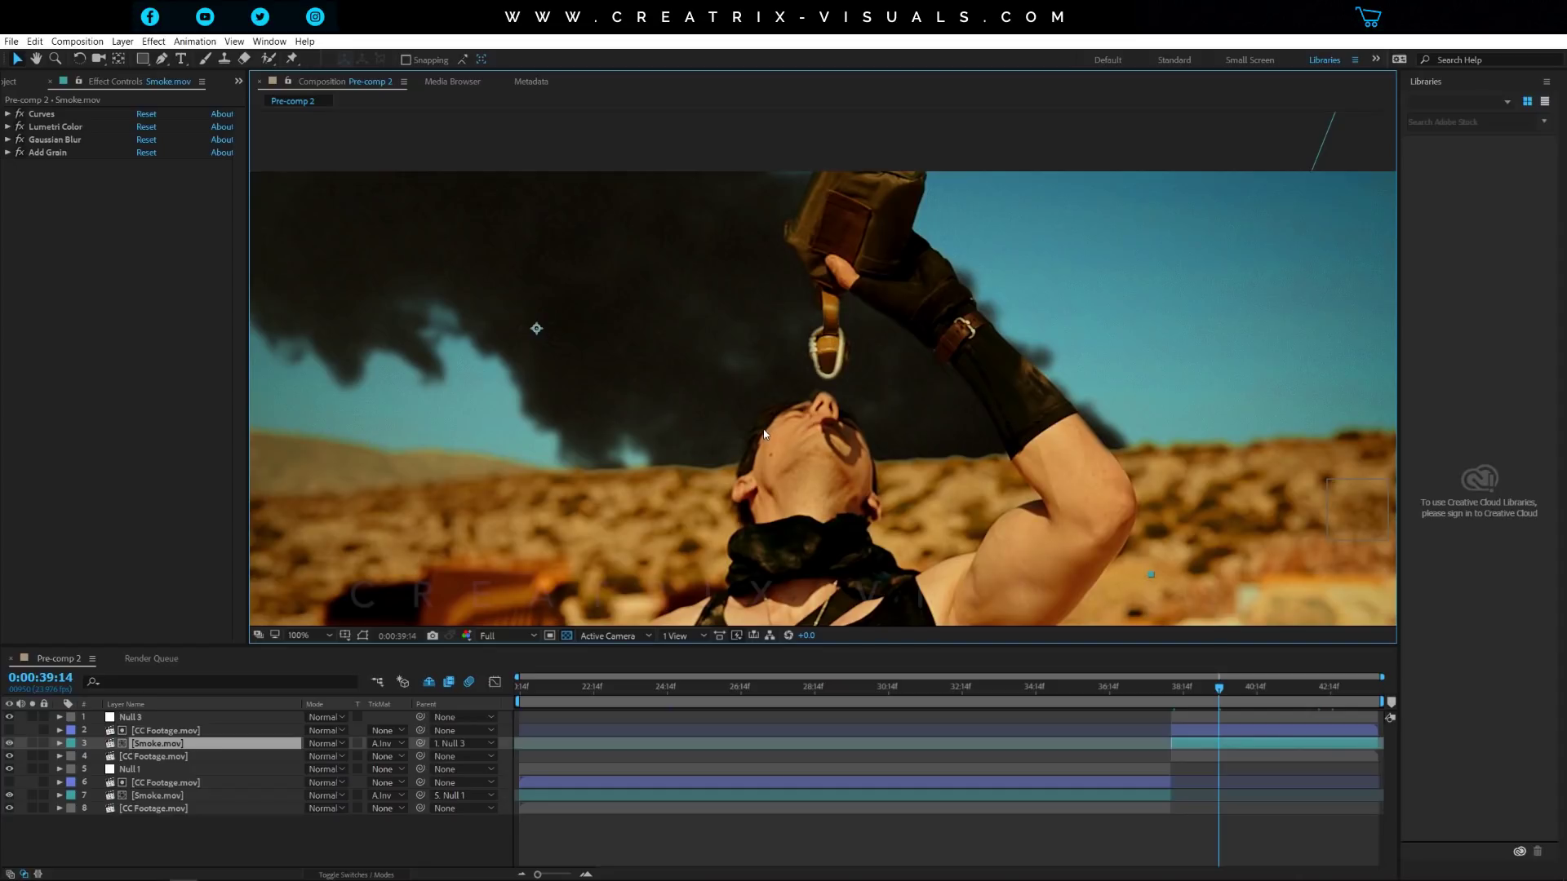
click(170, 759)
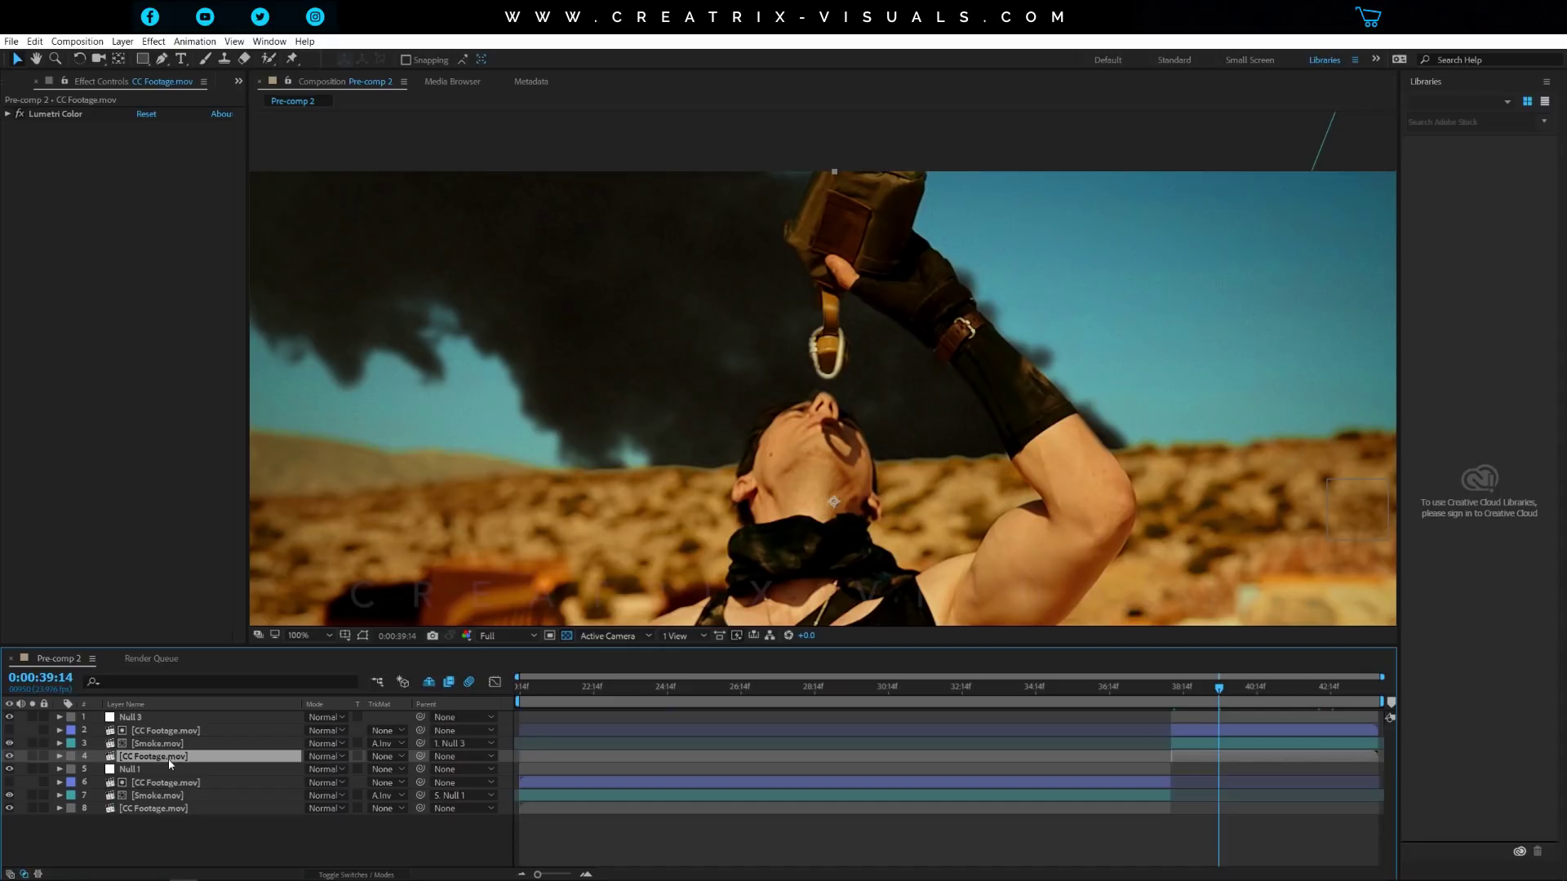
click(9, 717)
Hide Null 3 and duplicate the CC Footage.mov layer
click(9, 743)
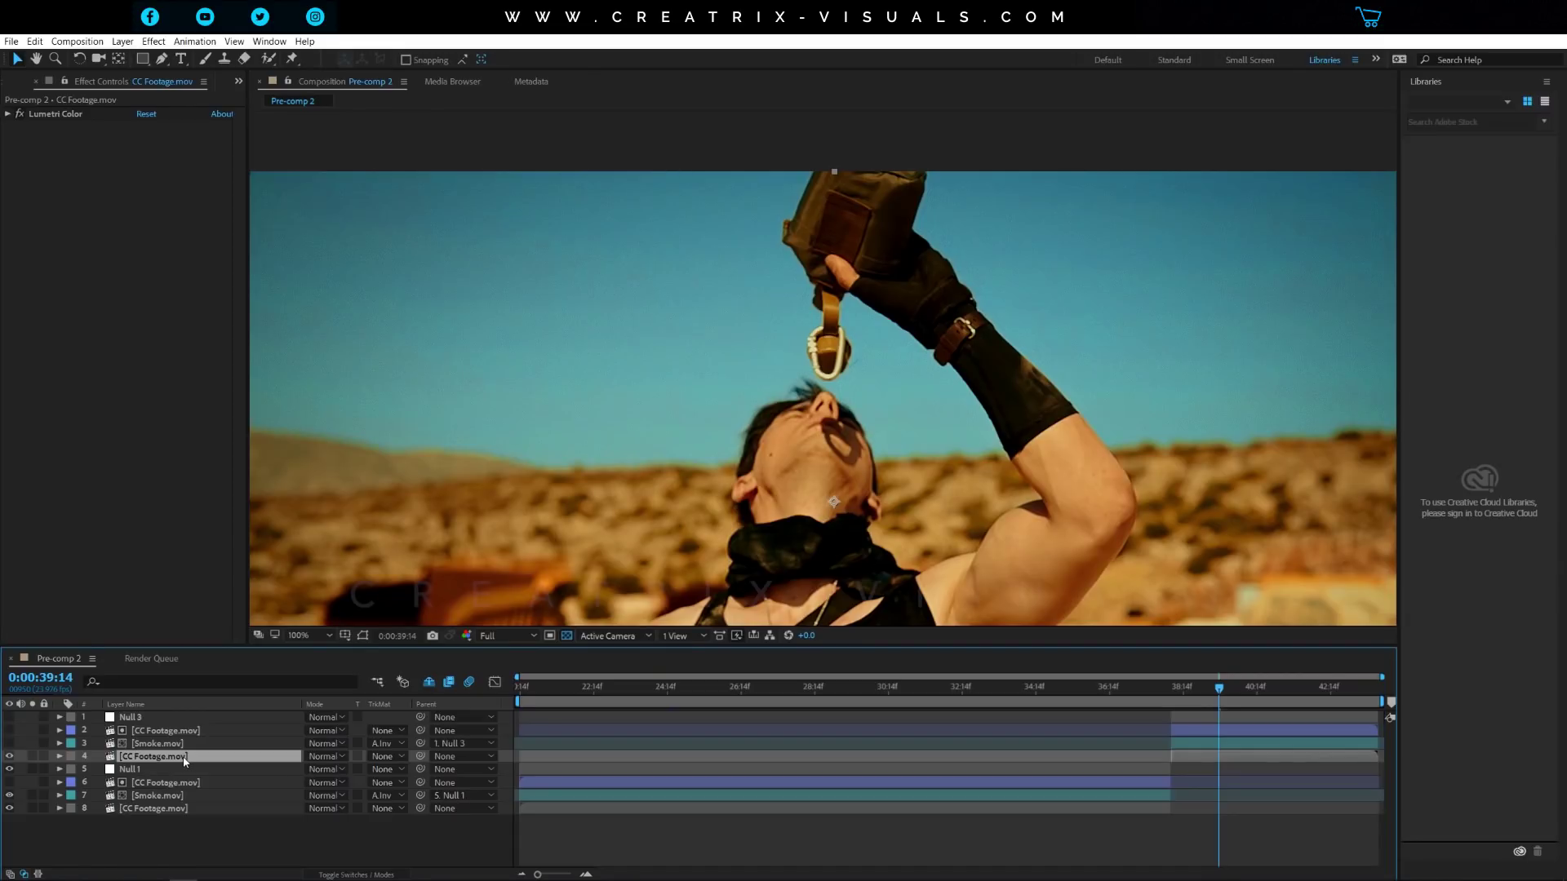
key(ctrl+d)
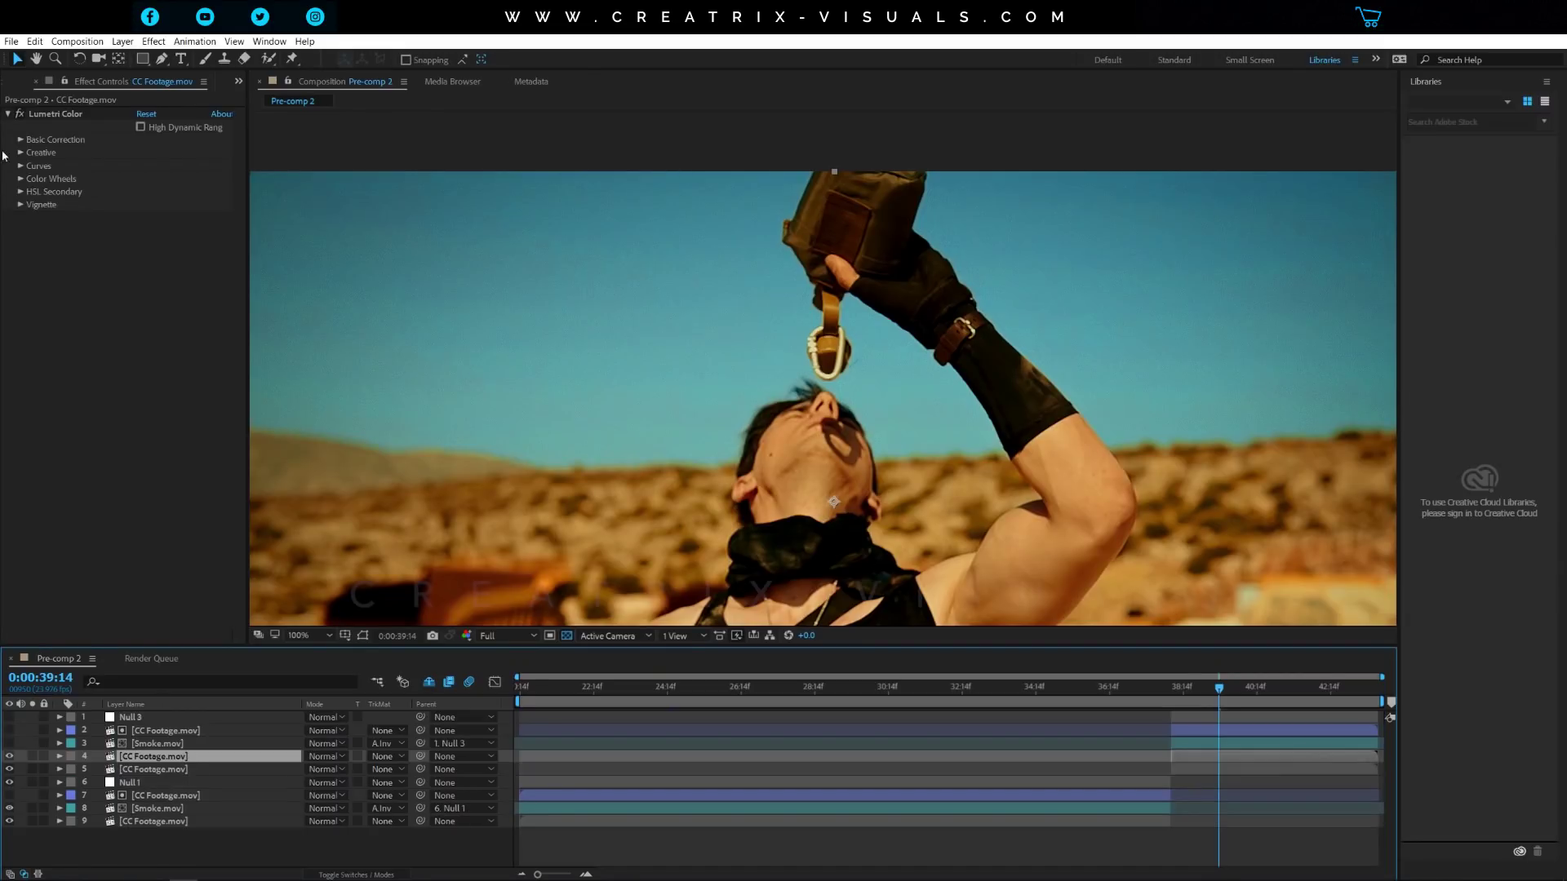
click(8, 115)
click(93, 113)
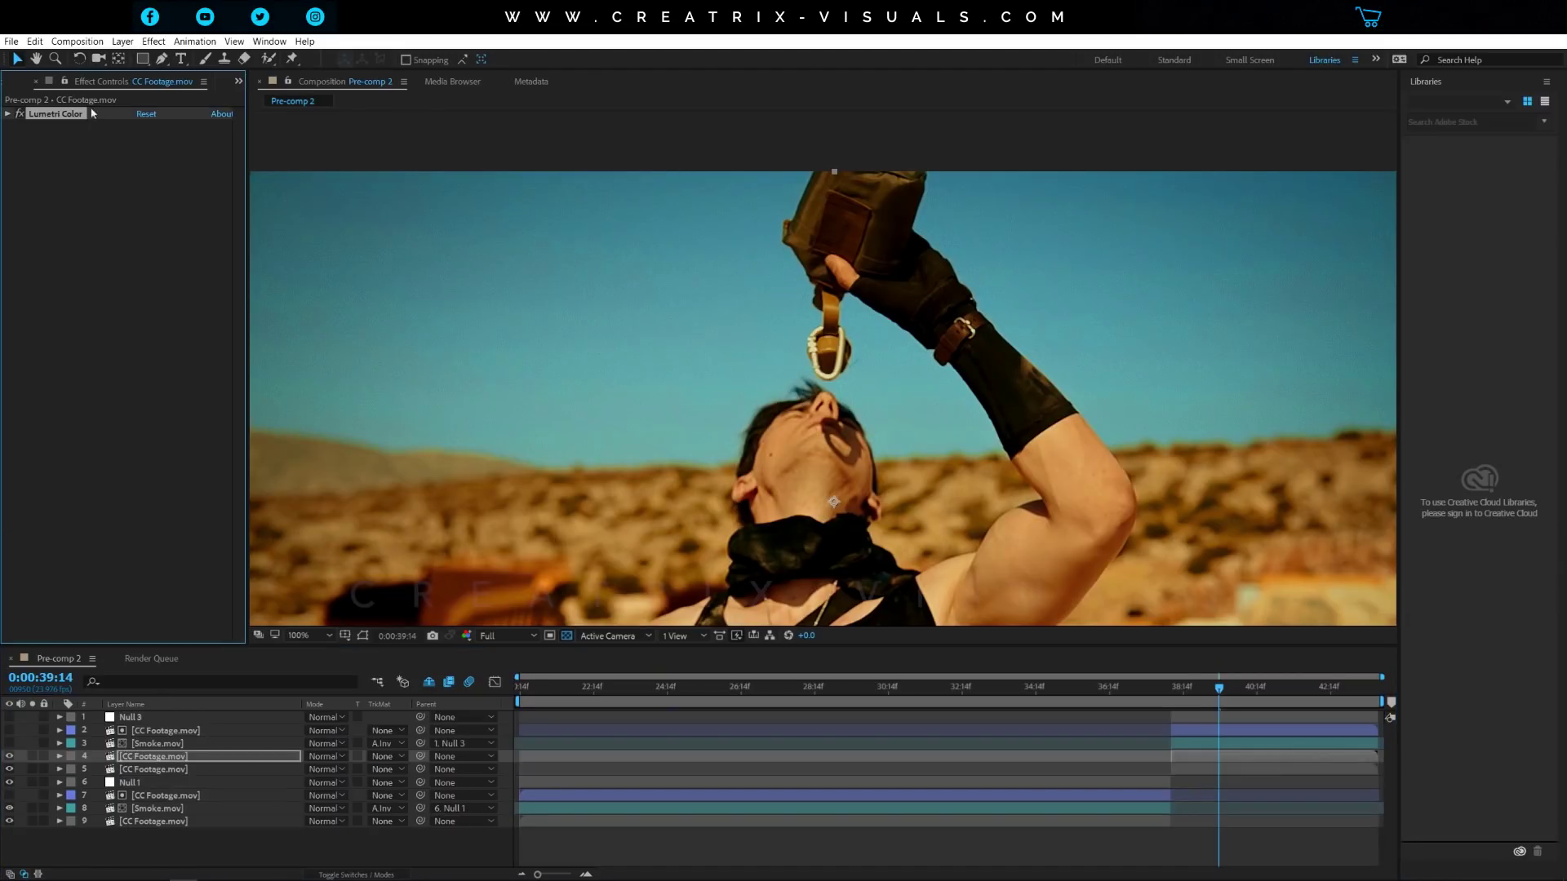
key(comma)
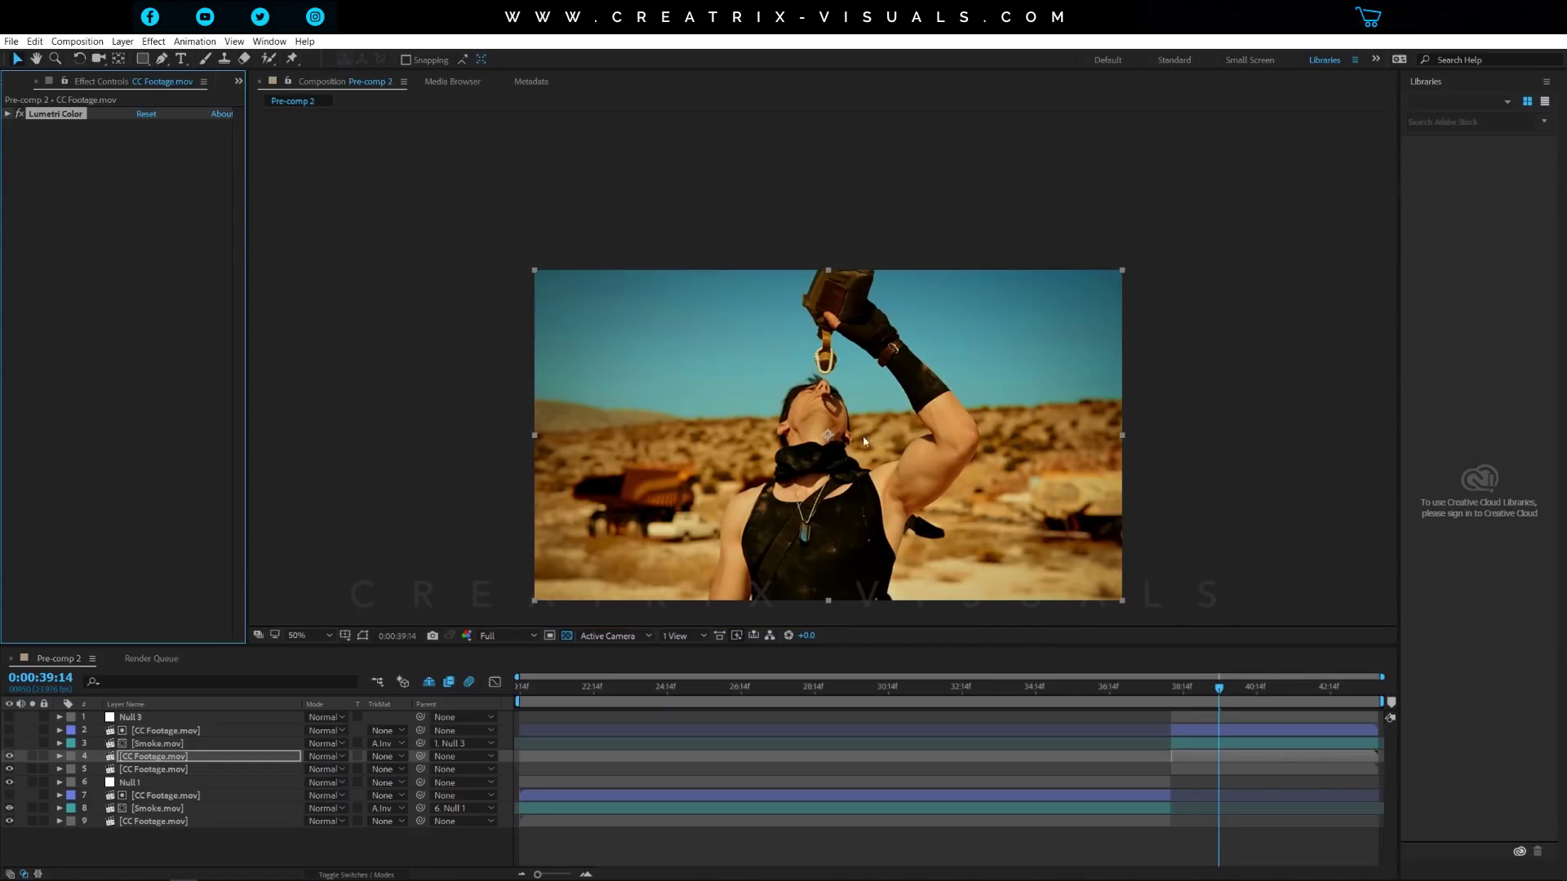
Apply Colorama to the duplicate and choose the Ramp Grey output palette
click(153, 41)
mouse_move(261, 180)
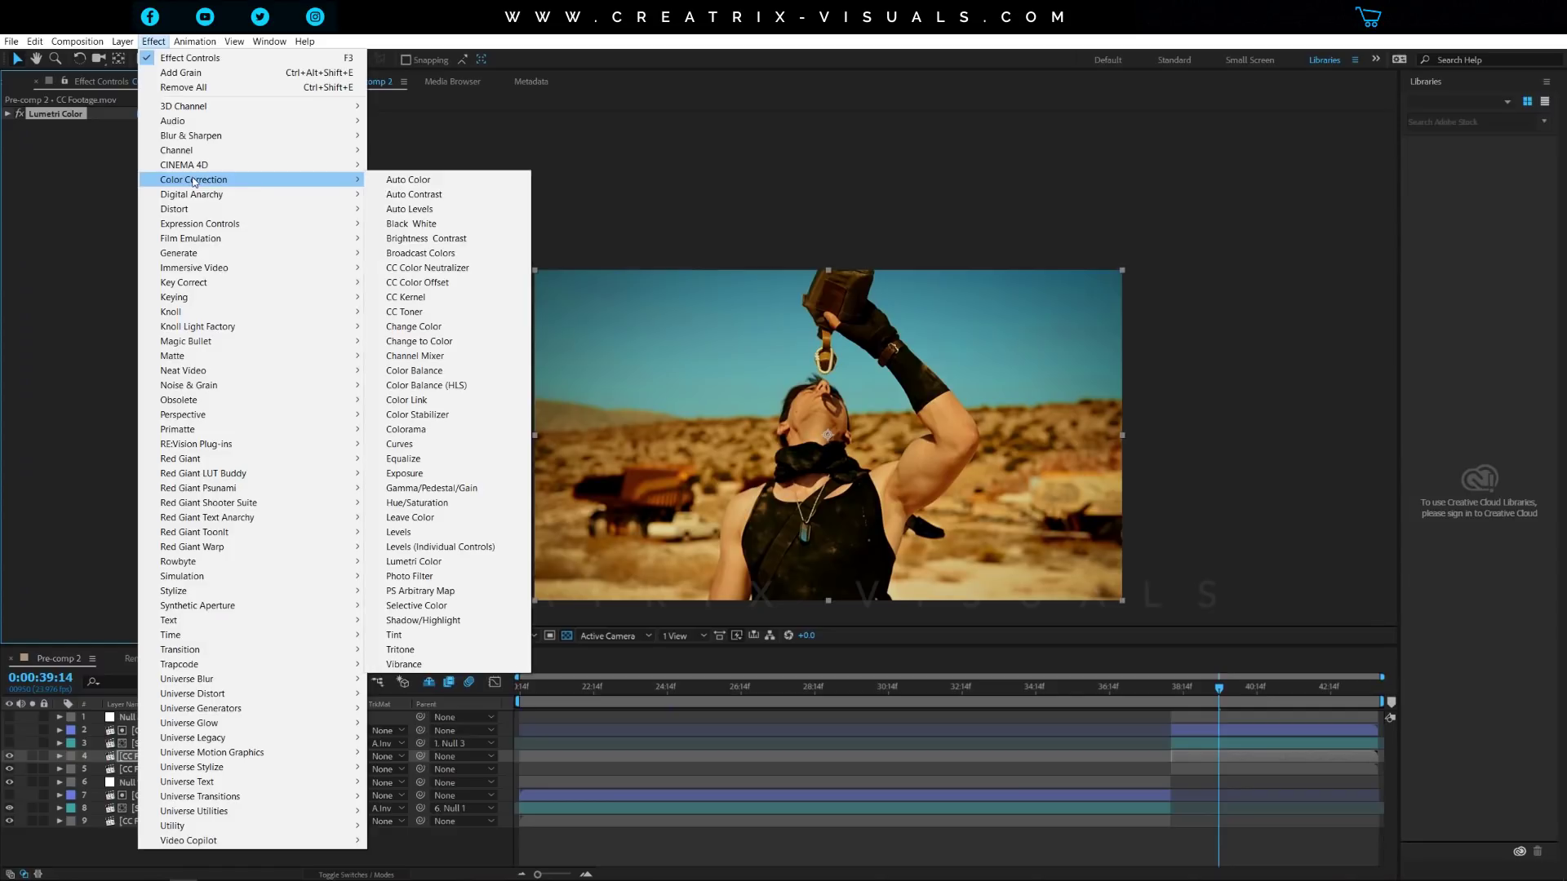
click(425, 429)
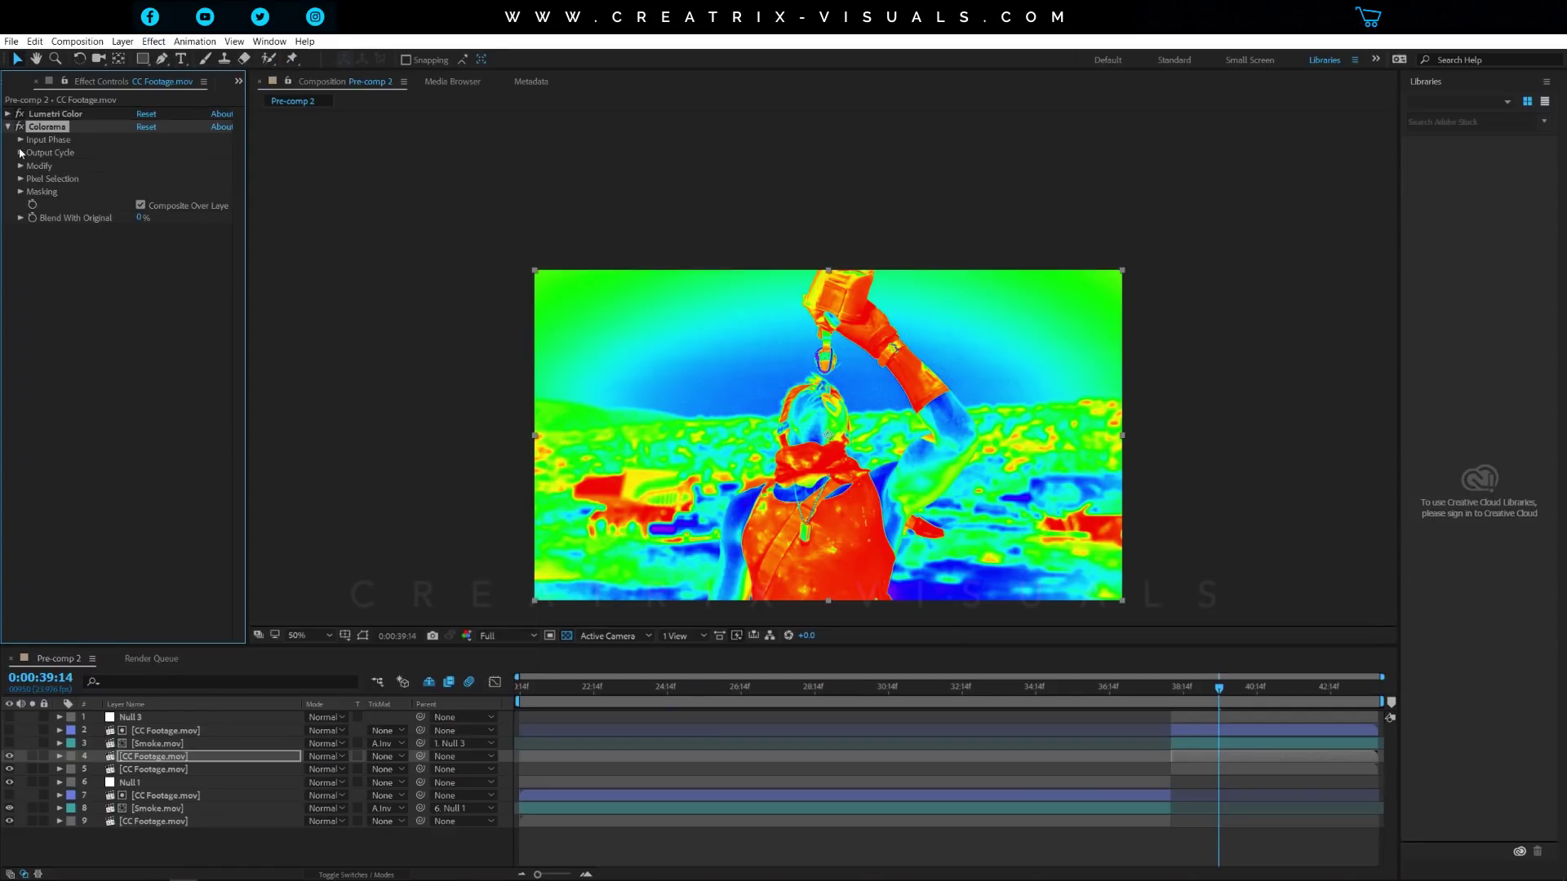
click(21, 152)
click(176, 166)
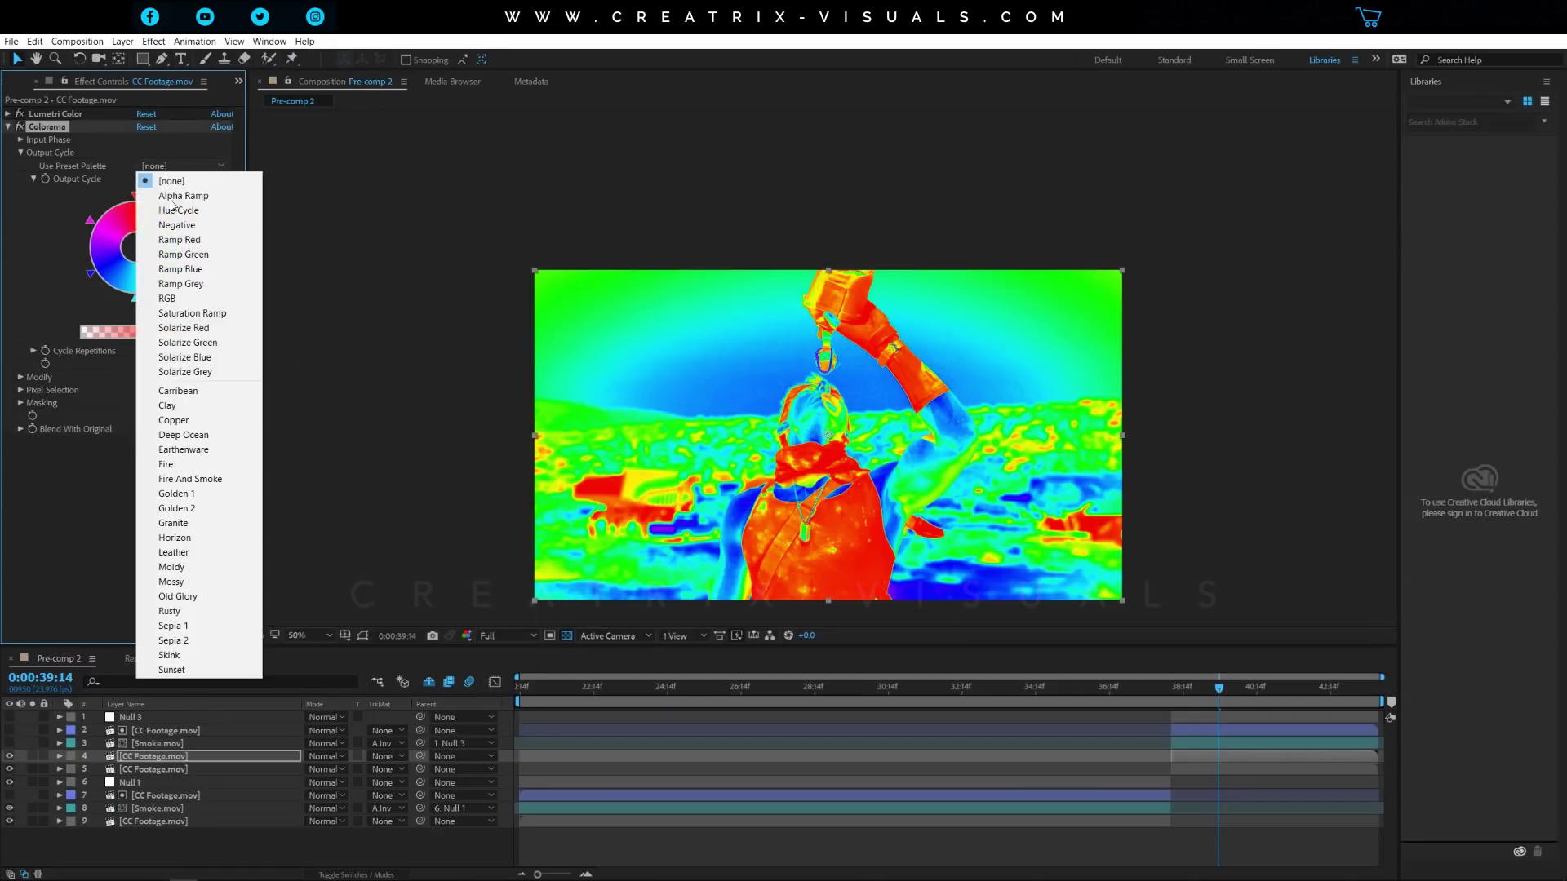
click(194, 283)
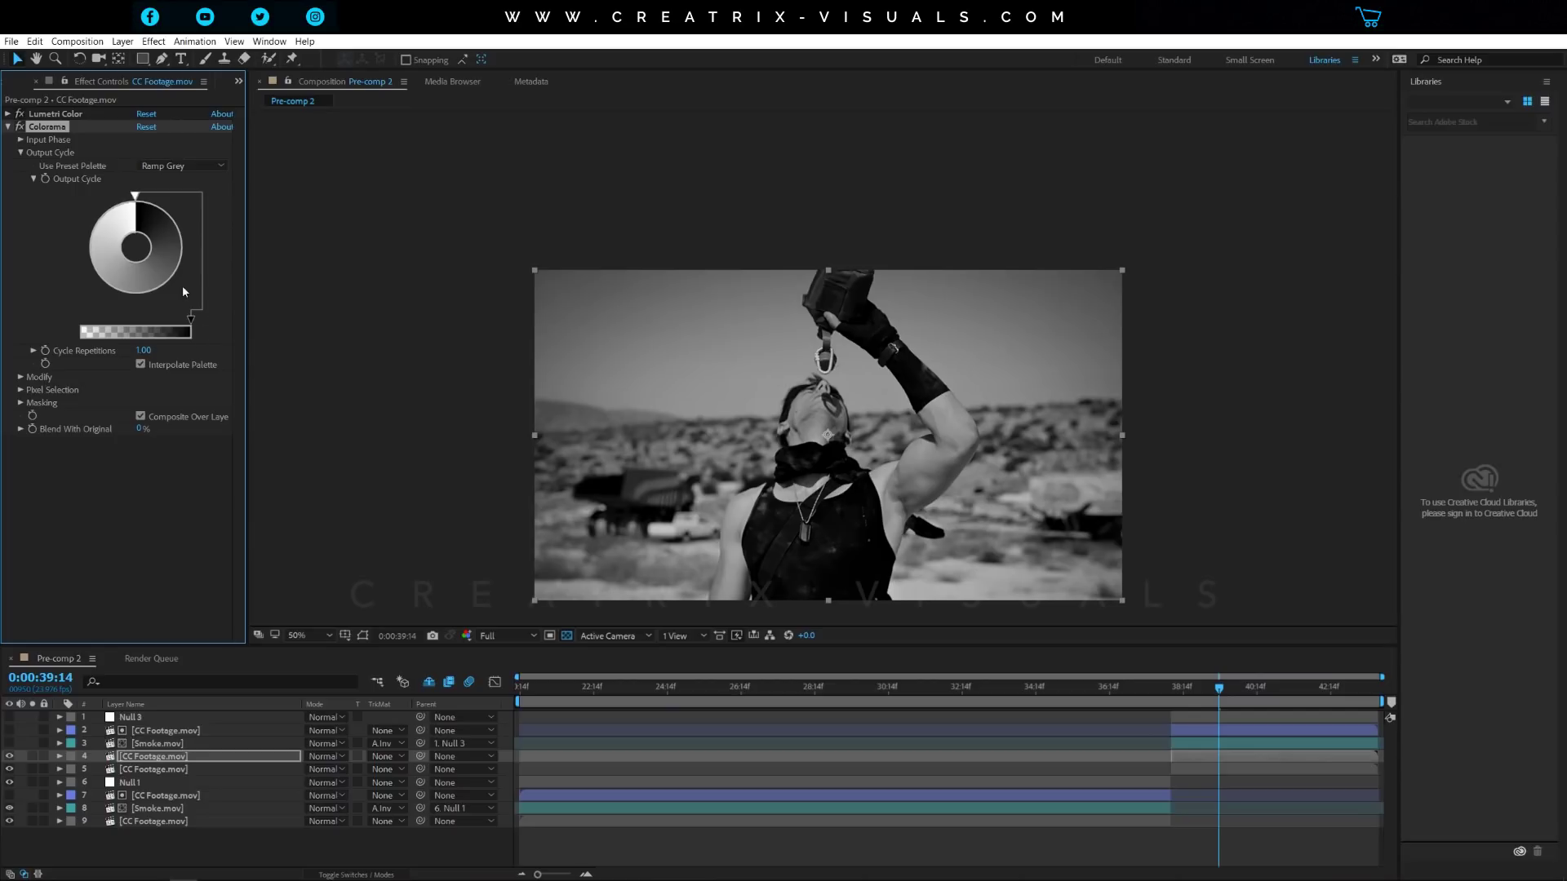
Set the output-cycle stops to white and black and push the ramp toward harsh black-and-white
double_click(98, 276)
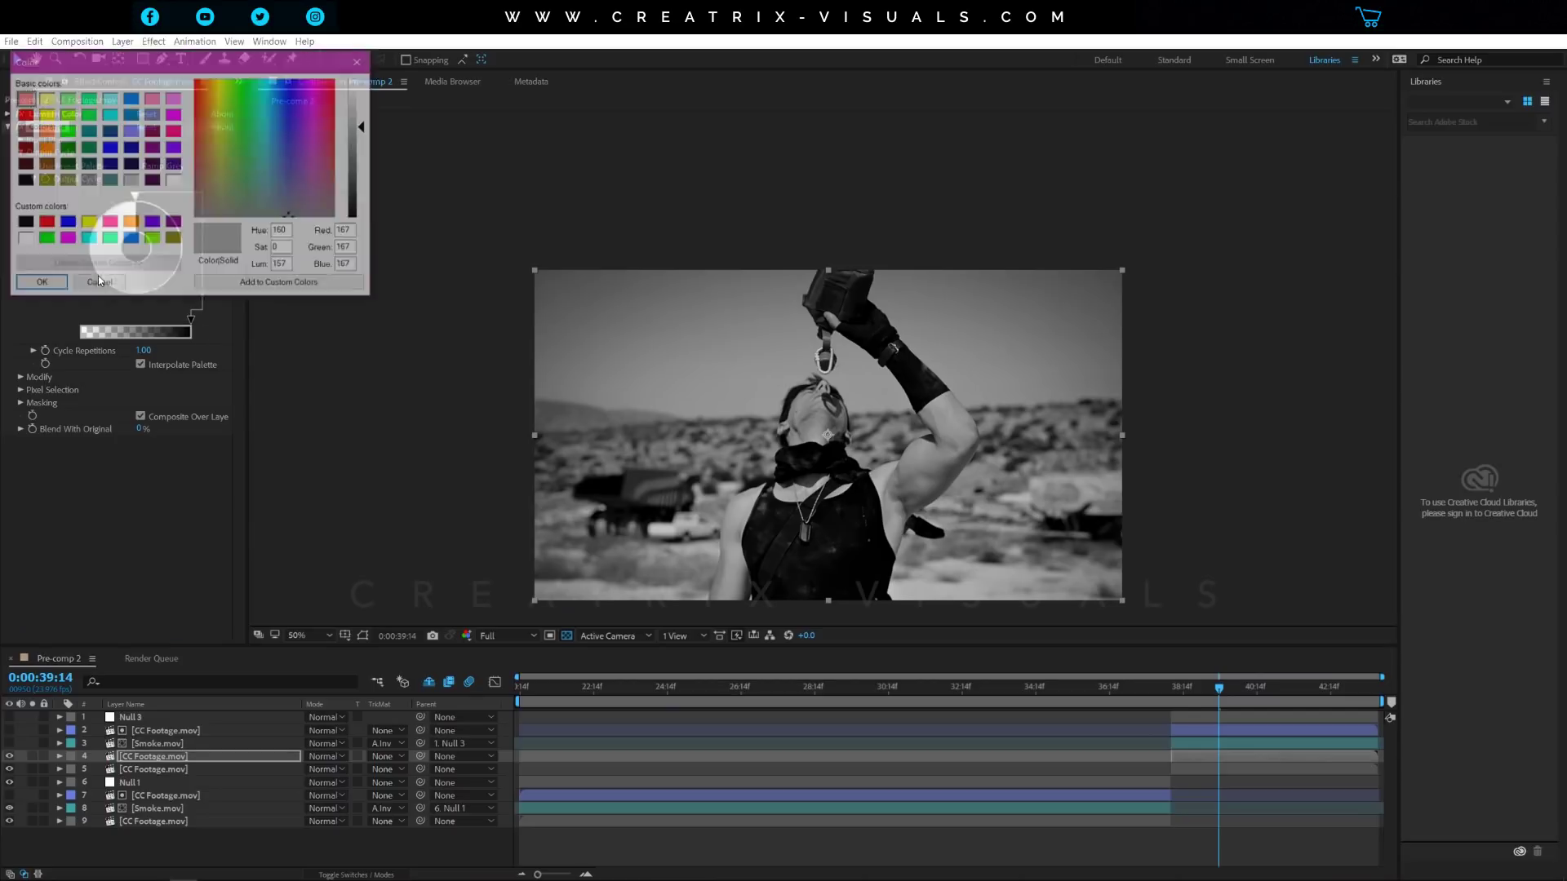
click(23, 239)
click(39, 284)
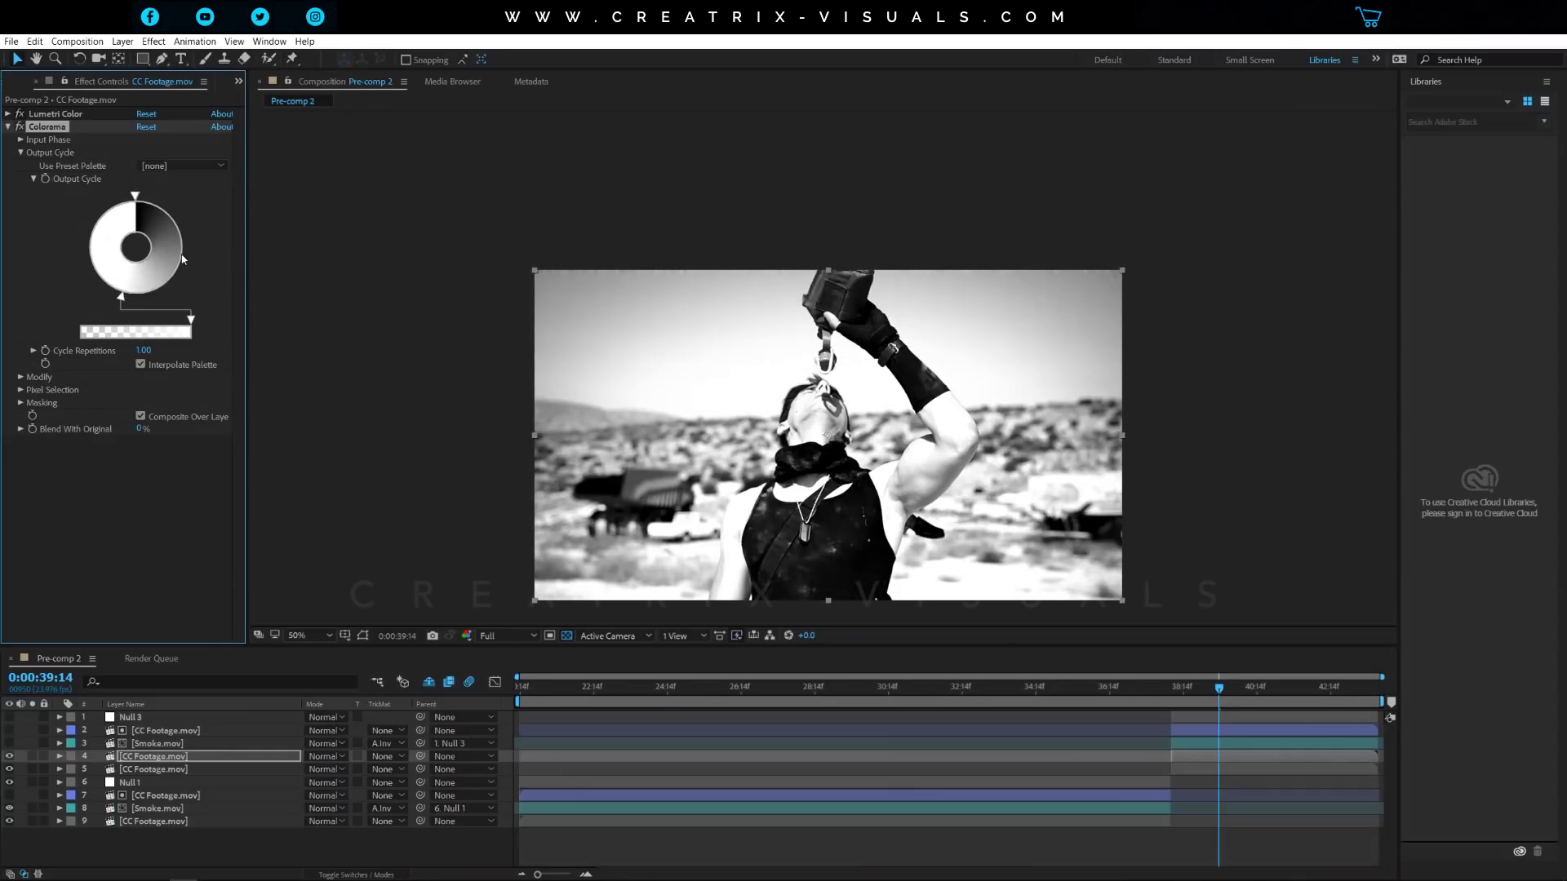
double_click(93, 278)
click(25, 222)
click(43, 285)
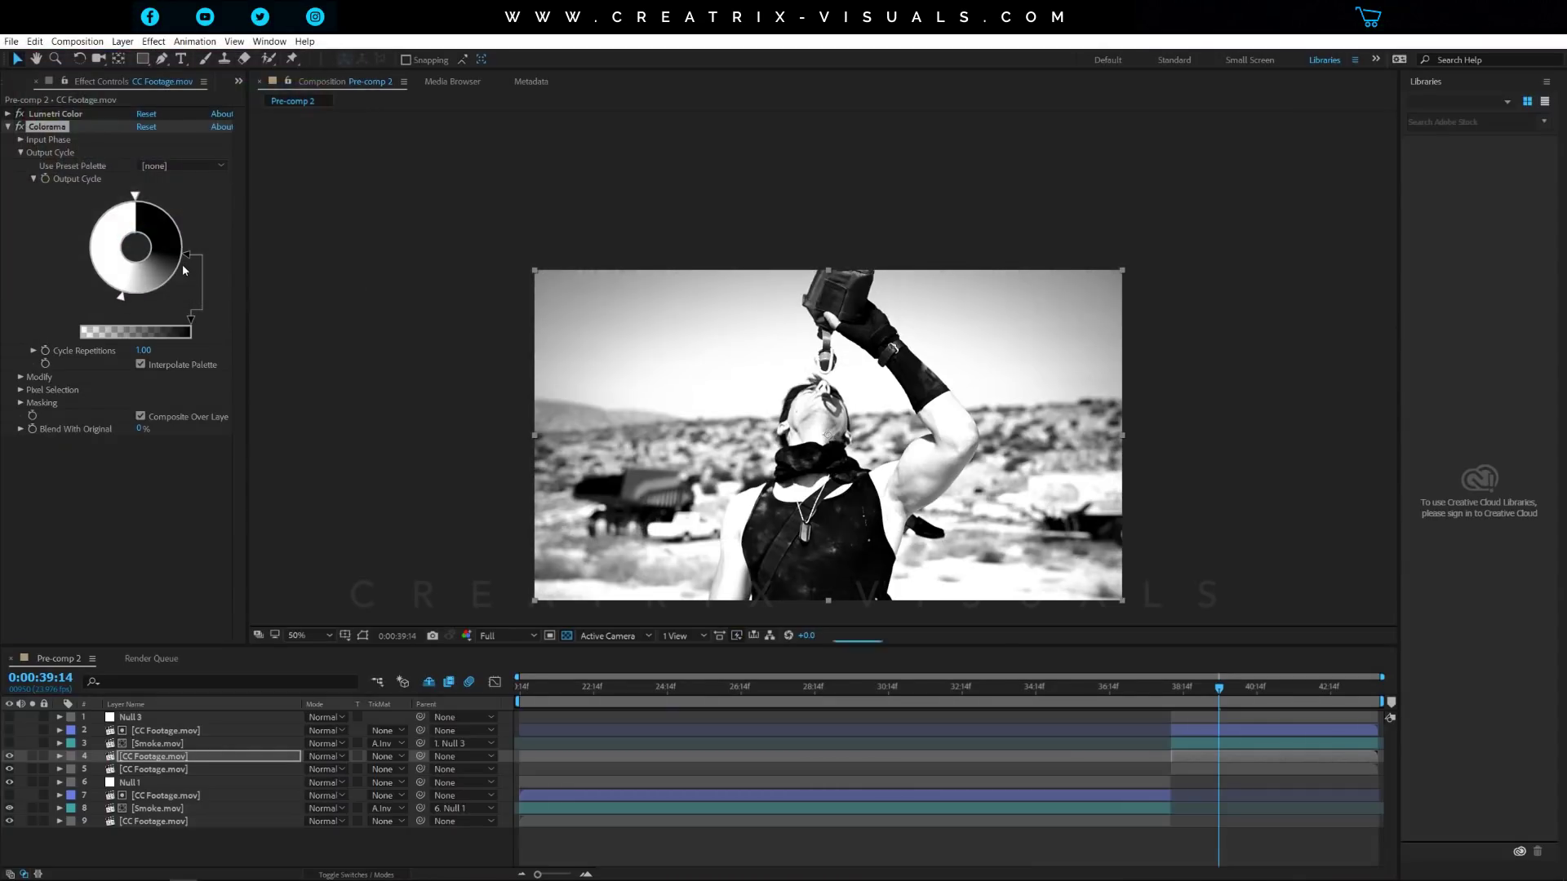
mouse_move(189, 258)
mouse_down()
mouse_move(183, 281)
mouse_move(129, 297)
mouse_move(144, 301)
mouse_up()
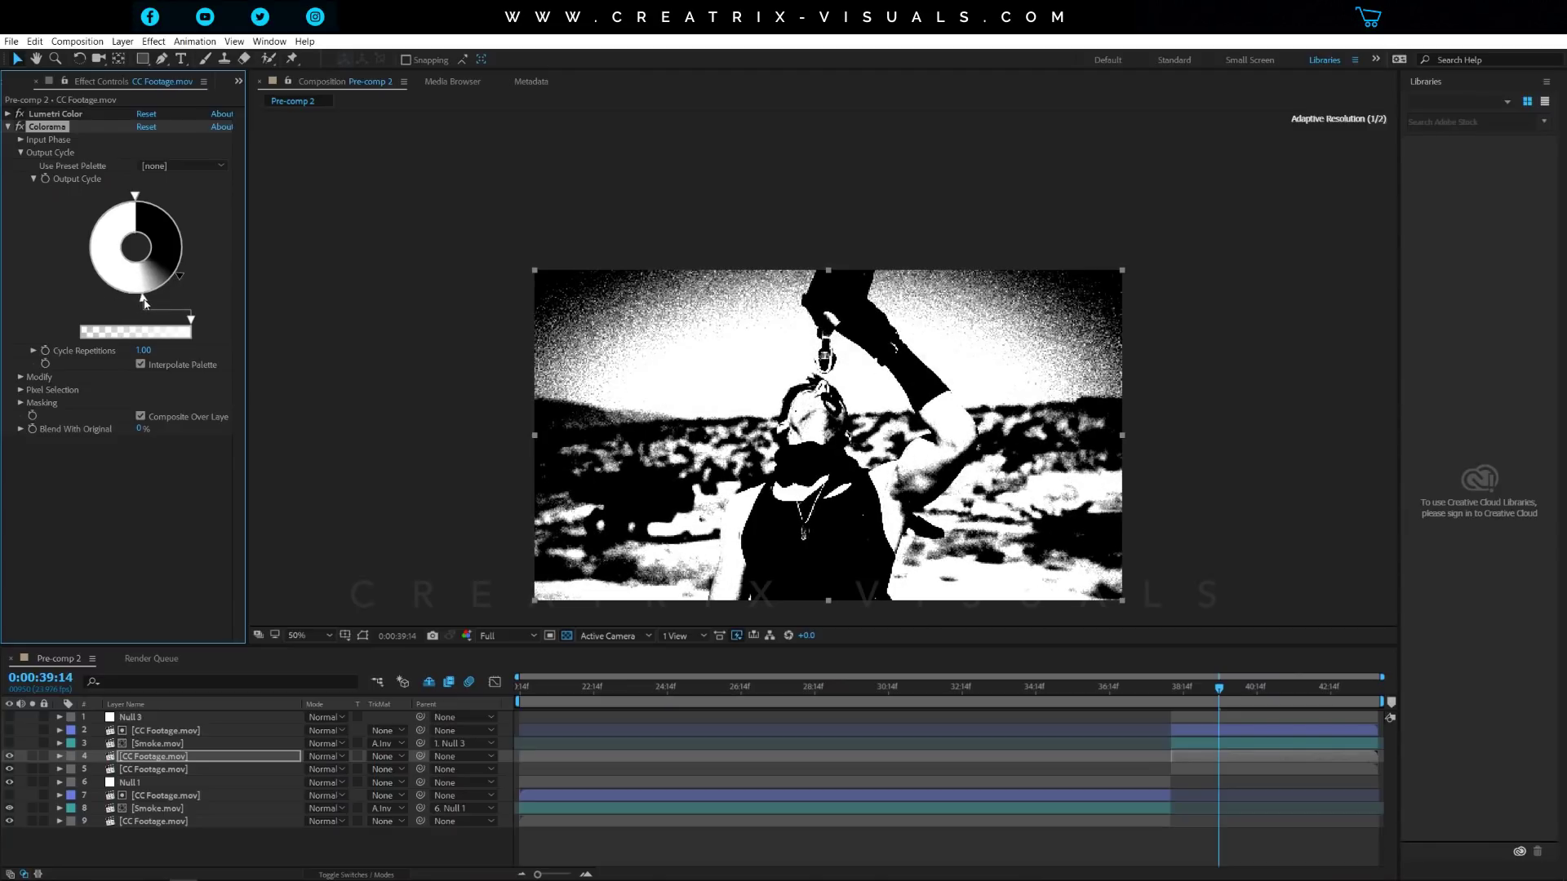
Inspect the black-and-white result up to 200%, move the copy above the smoke layer, and compare visibility
key(period)
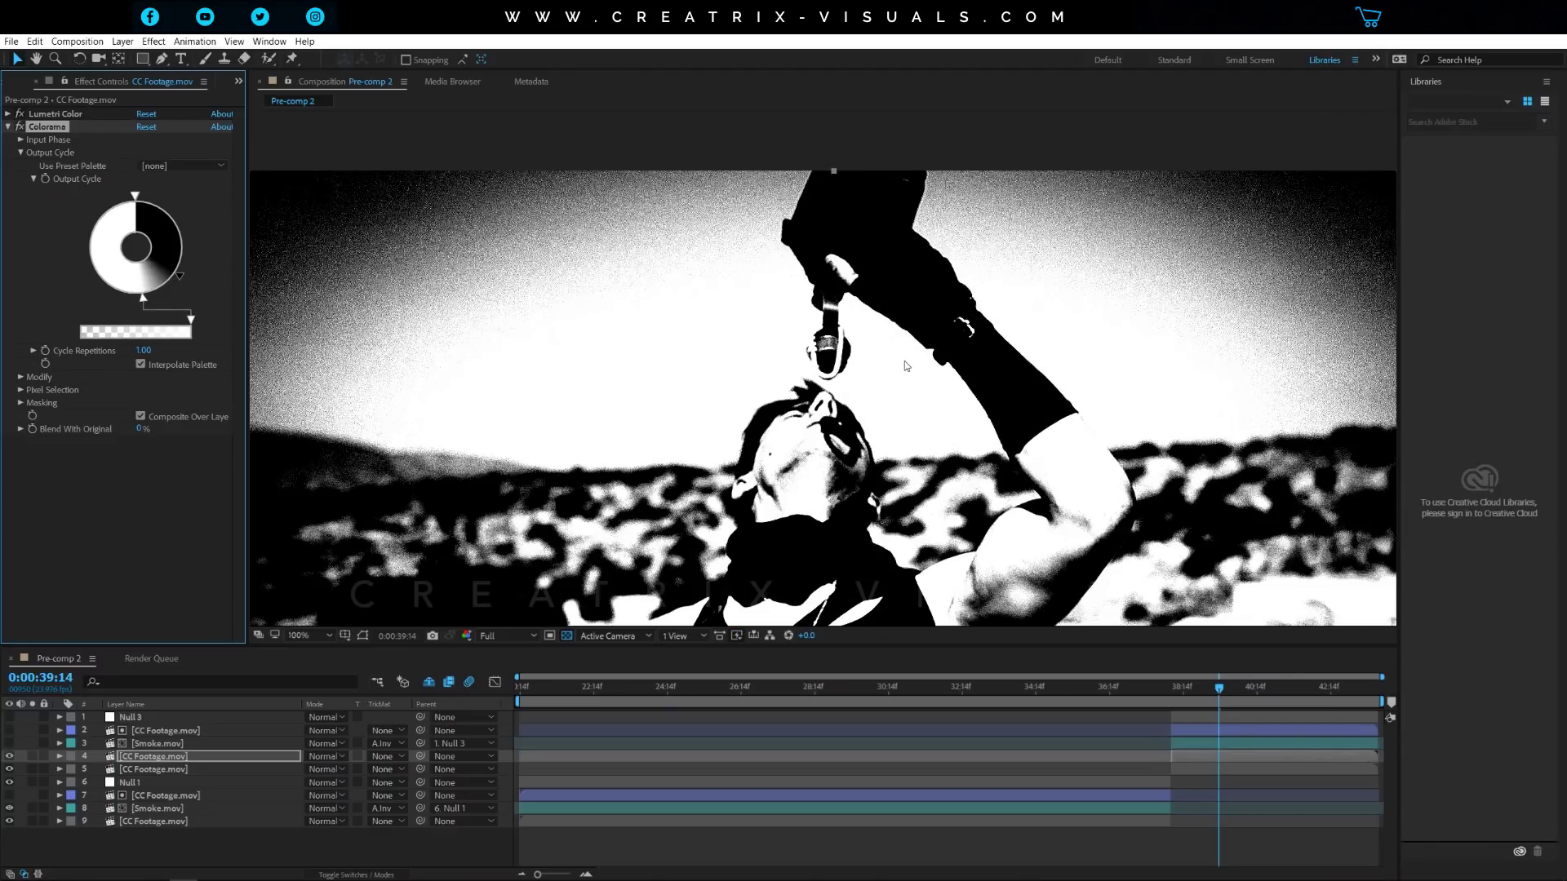
key(period)
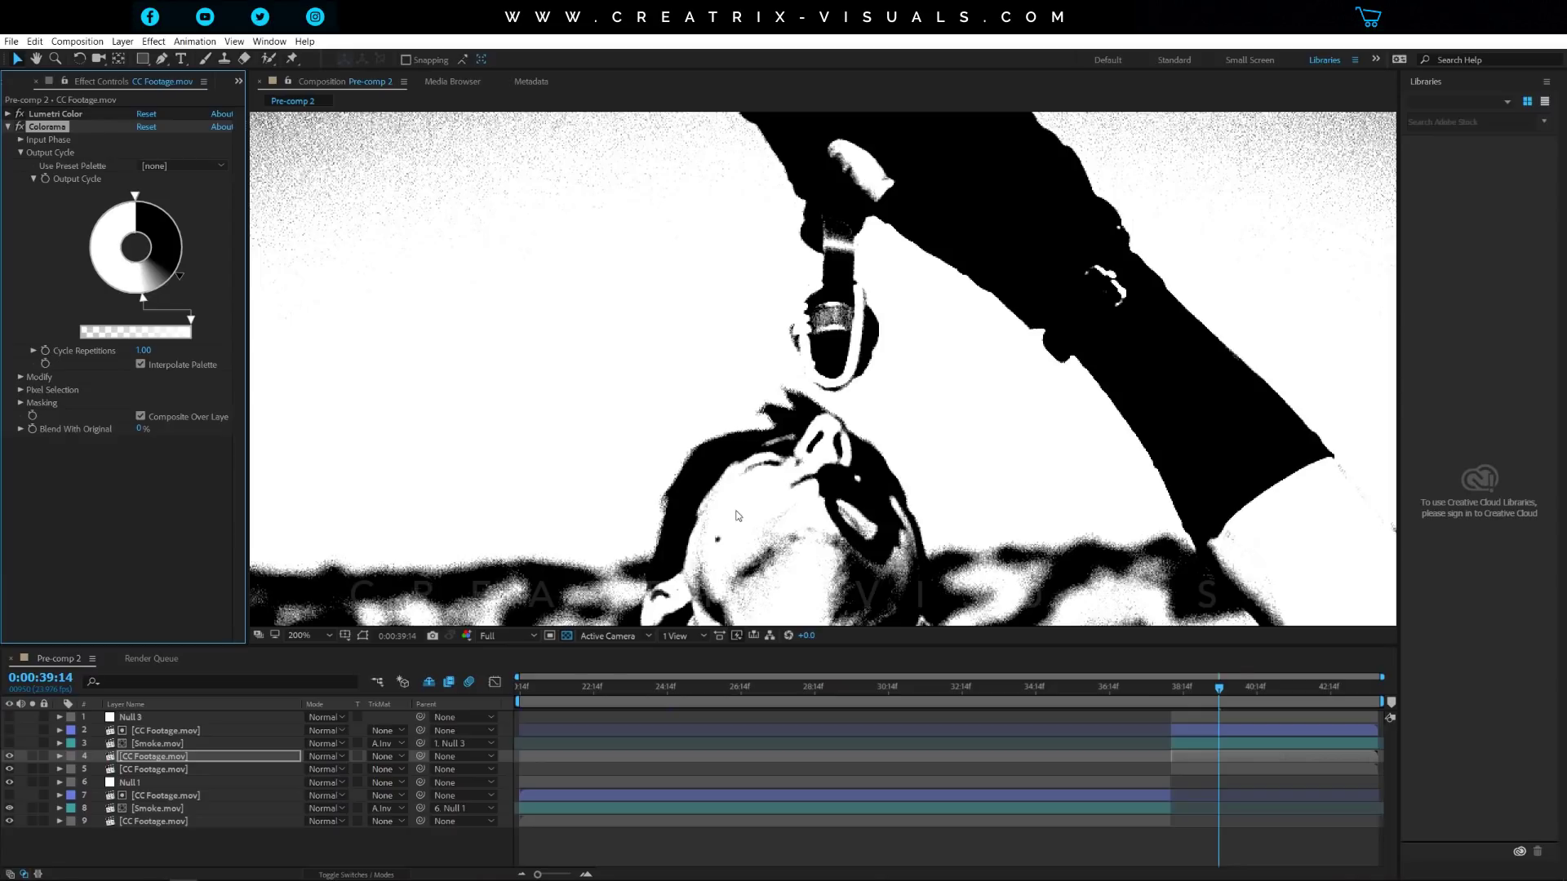
key(comma)
key(comma)
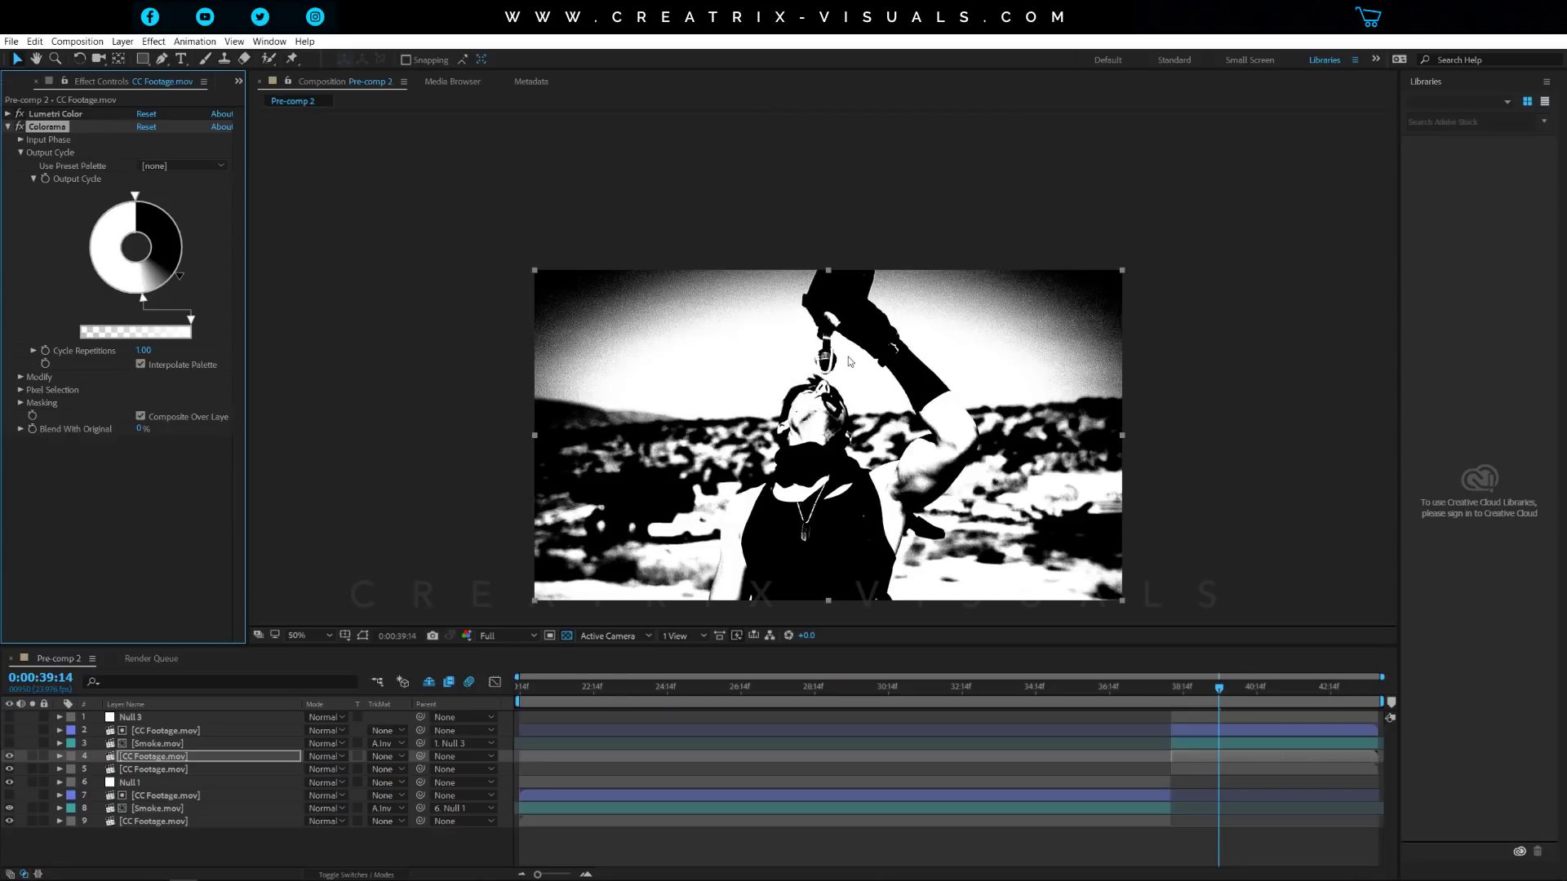
key(period)
key(period)
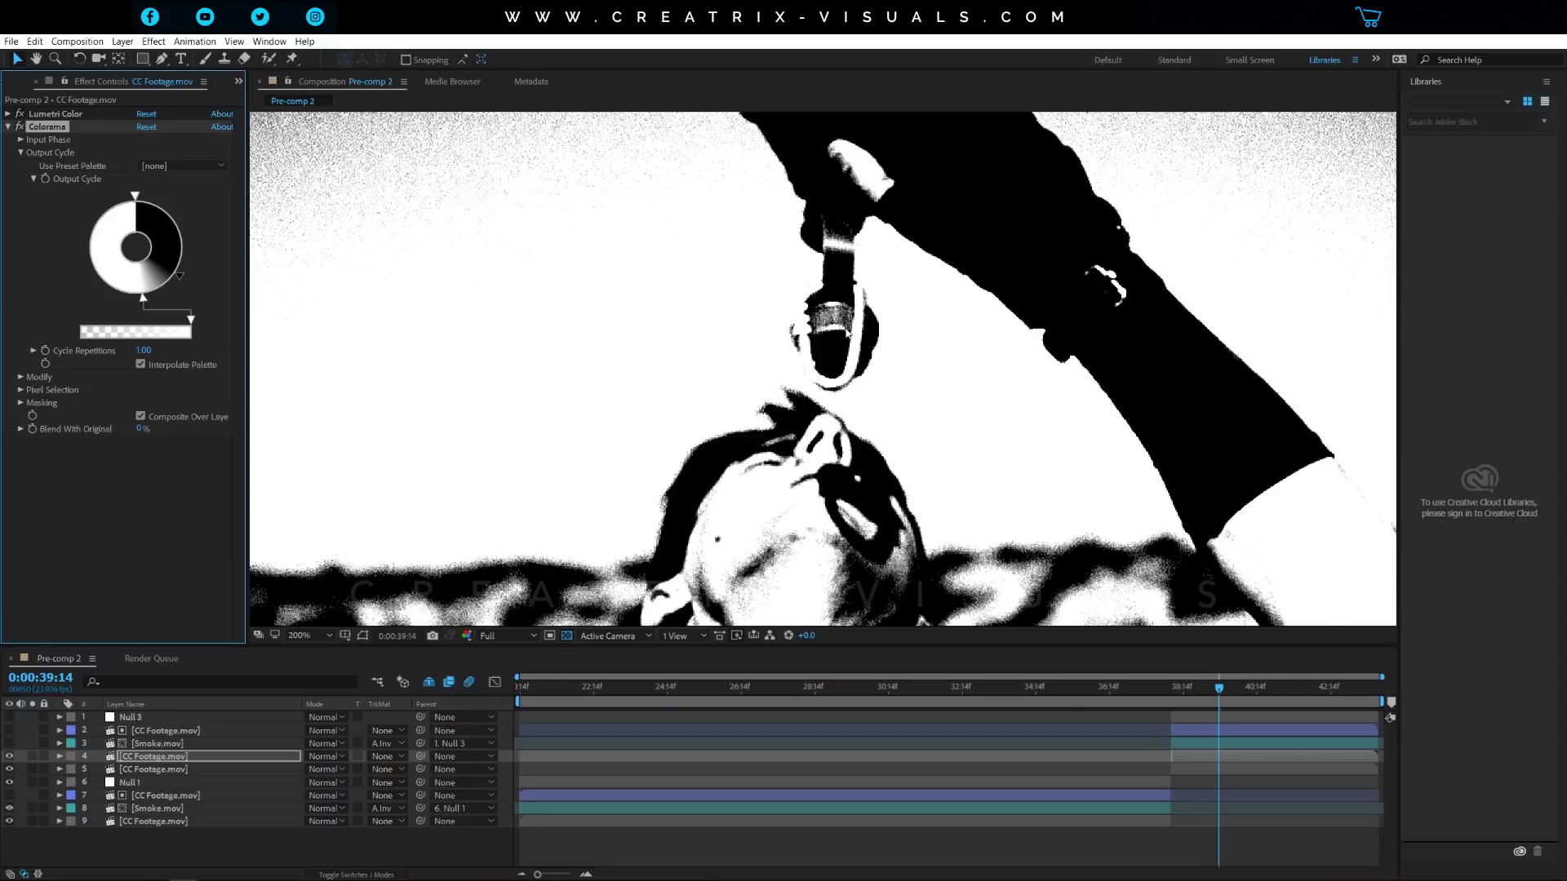
key(comma)
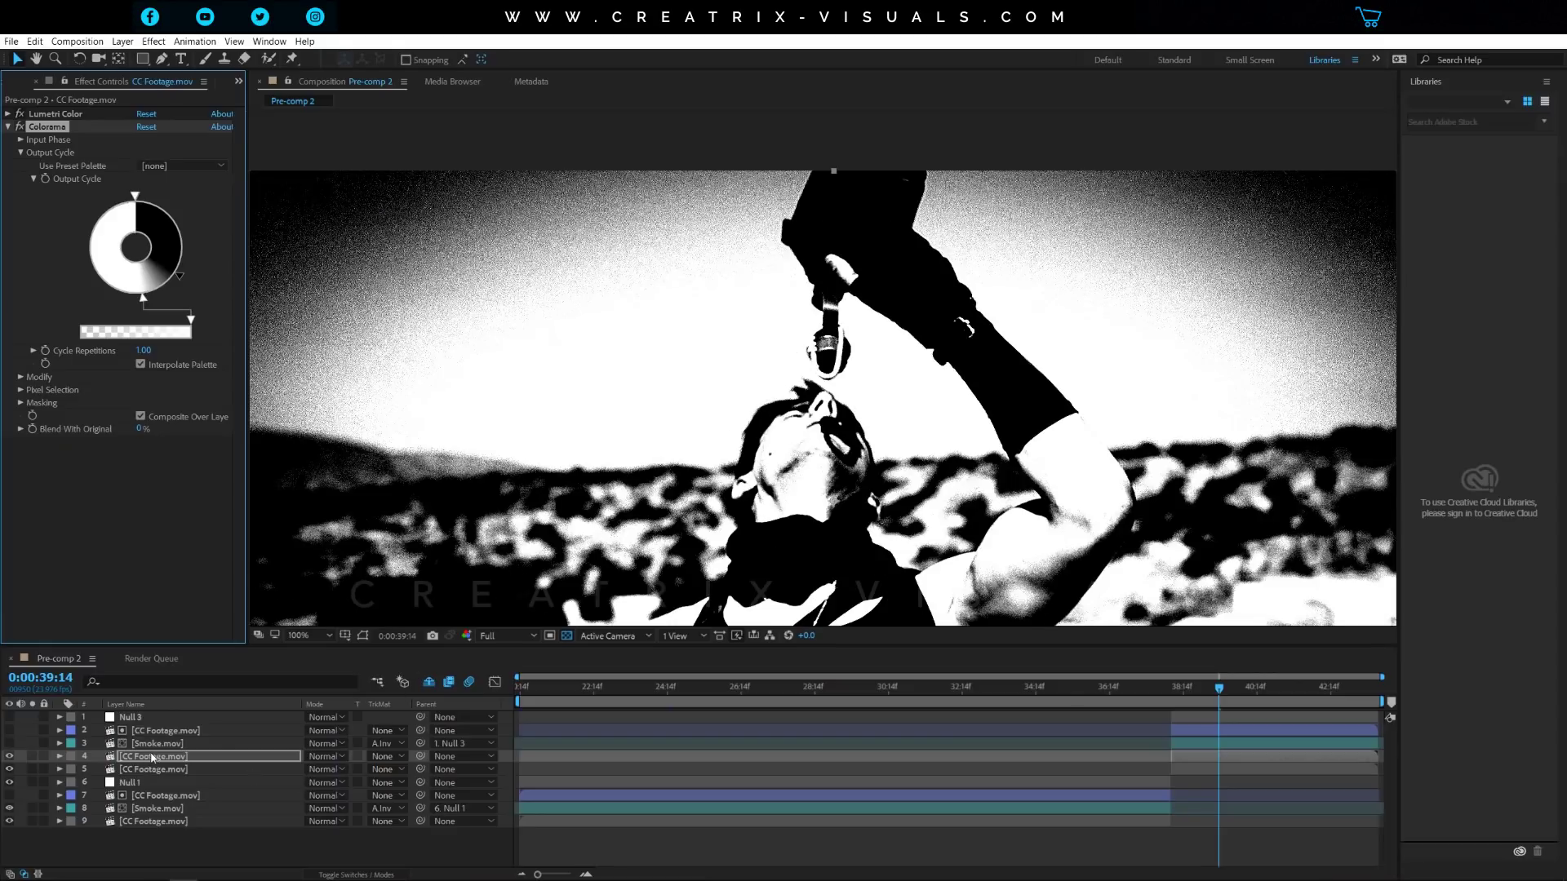
drag(152, 756, 137, 751)
click(9, 743)
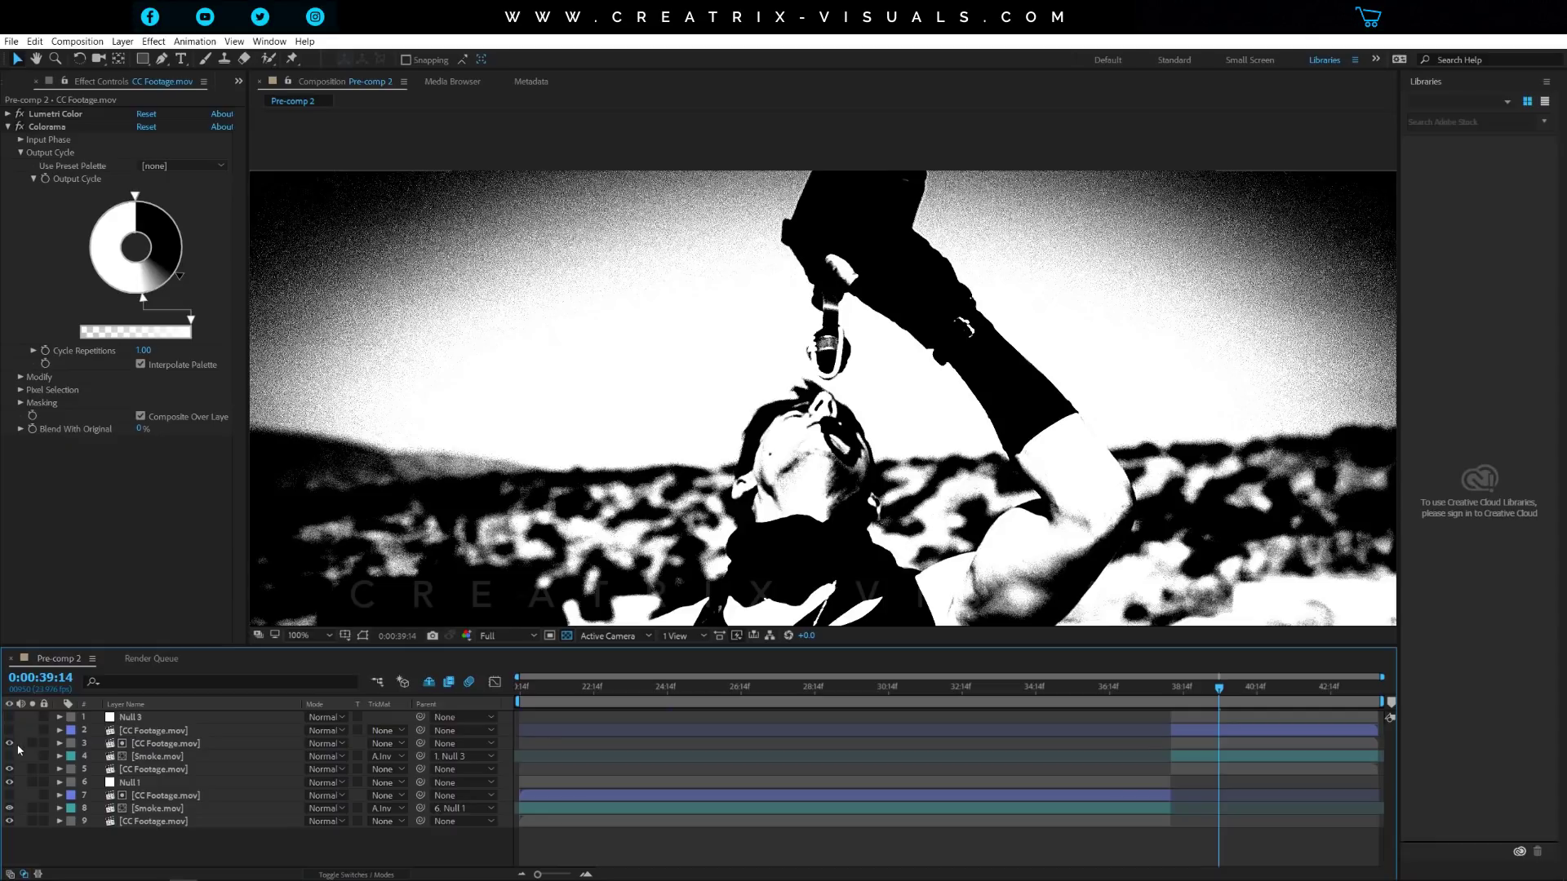
click(9, 756)
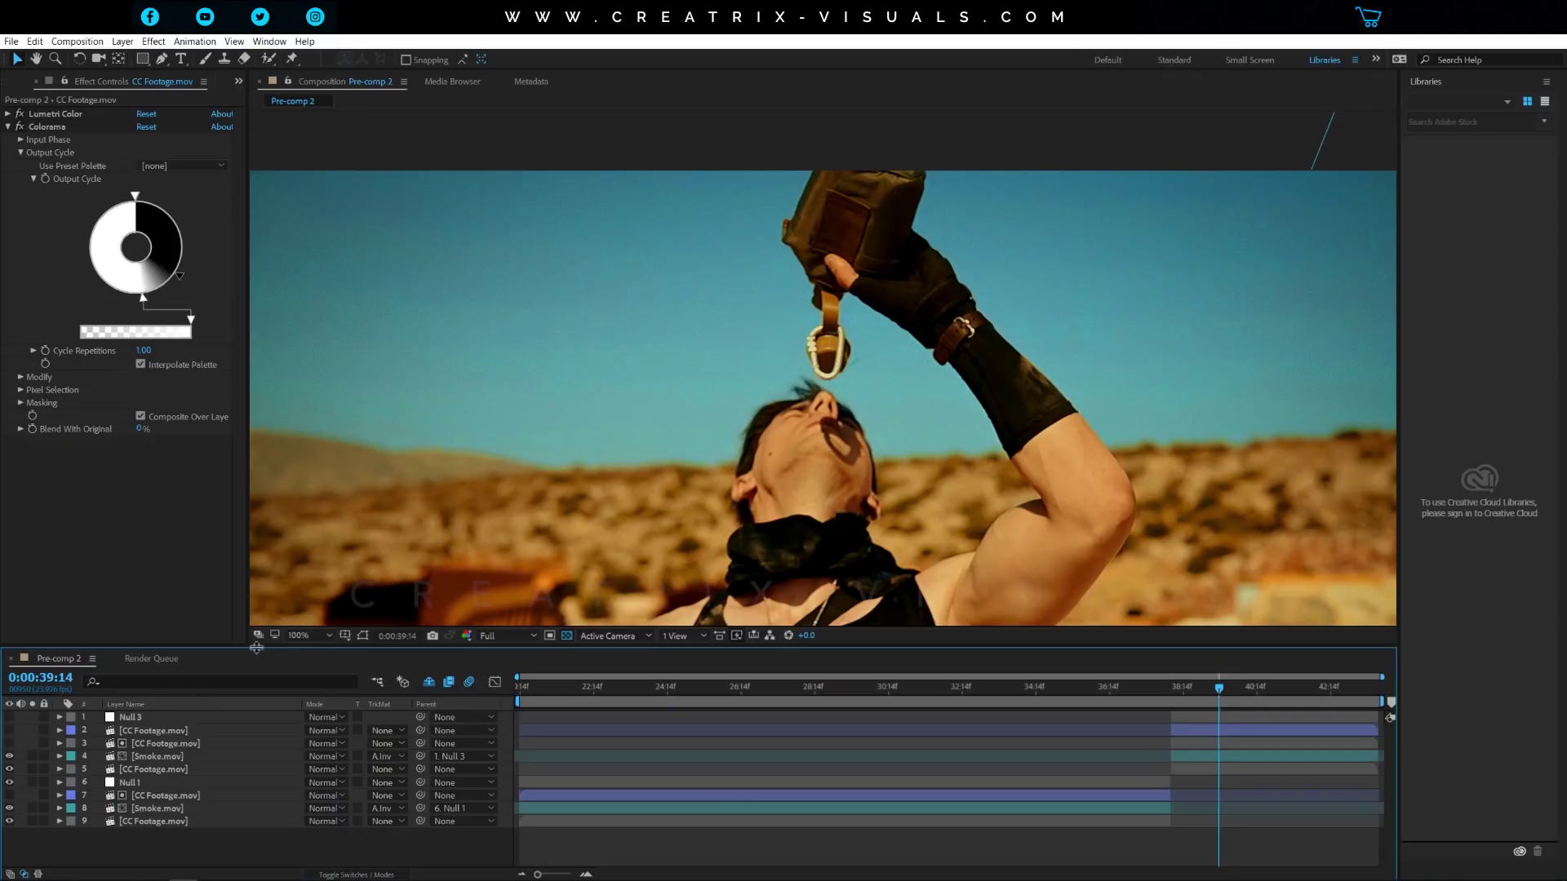
Show the Colorama copy again to compare at full view and 100%, then delete that layer
click(9, 743)
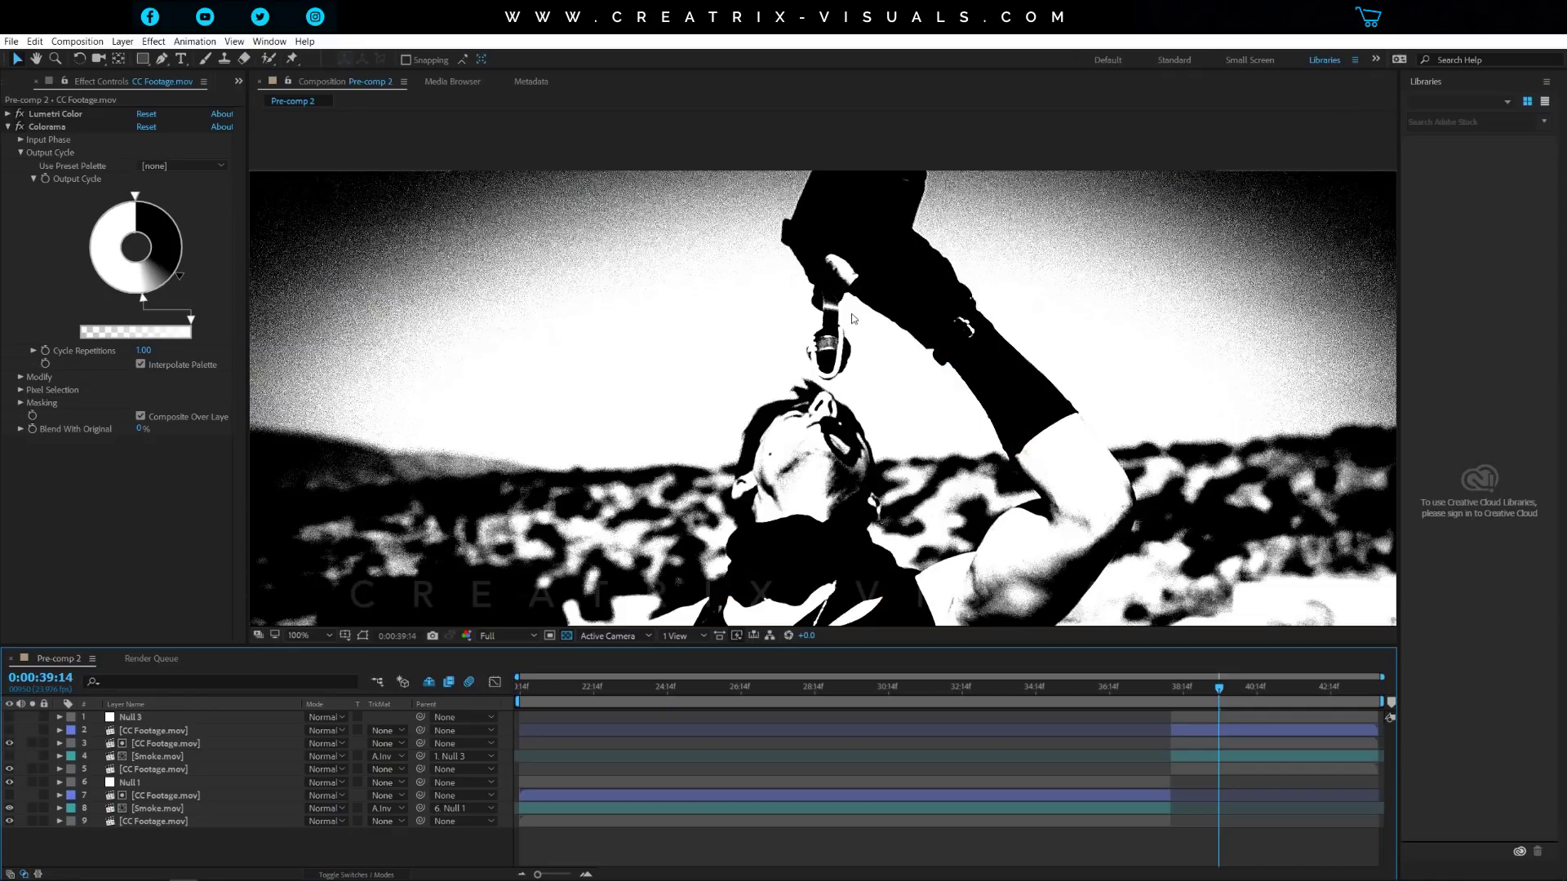
key(comma)
key(comma)
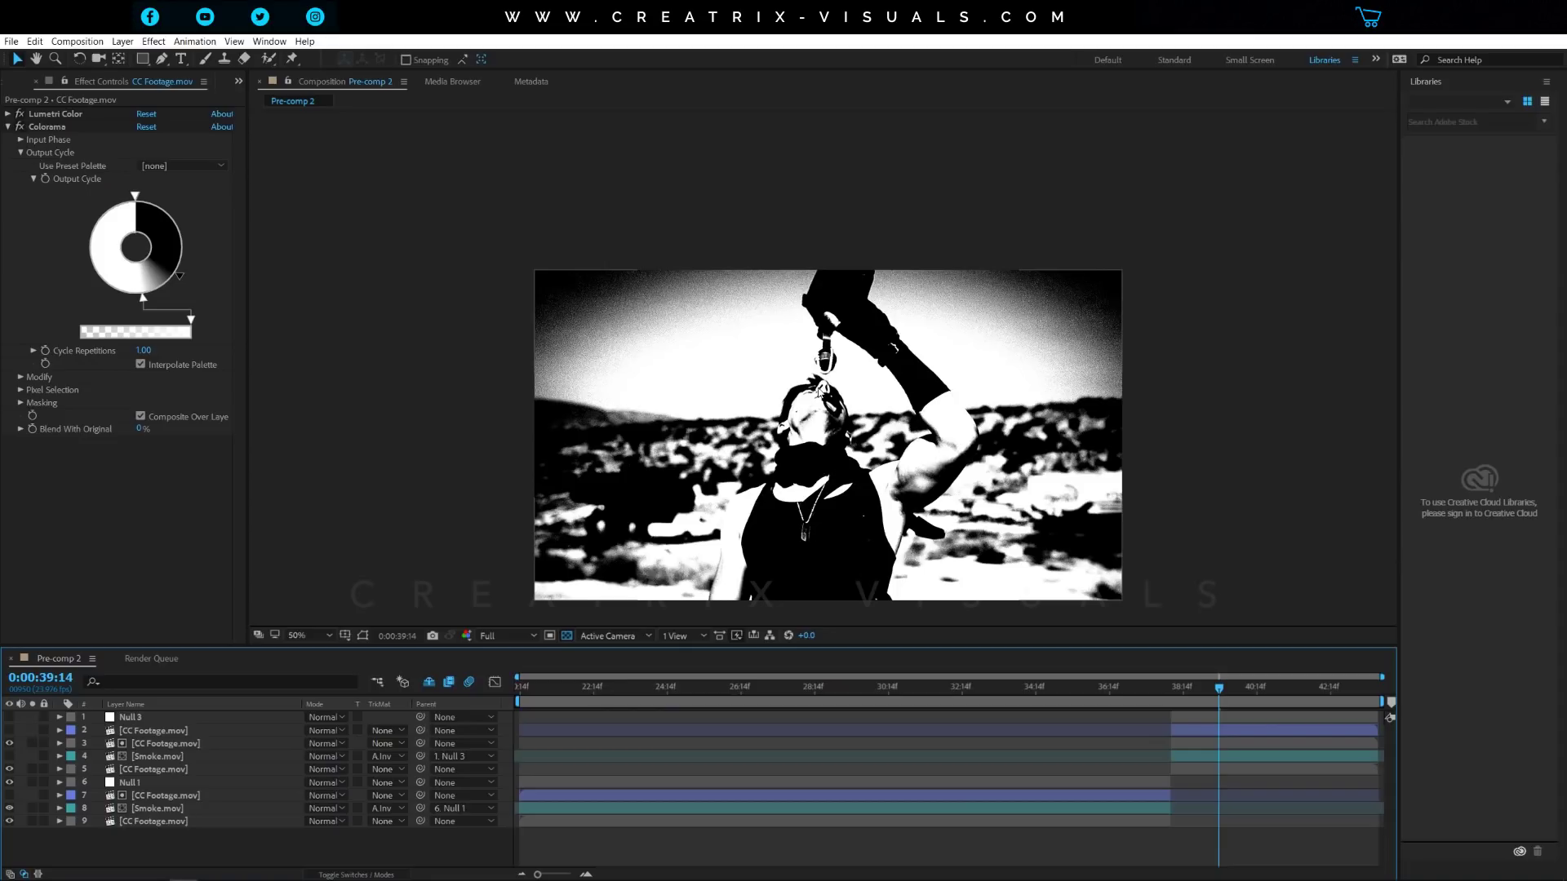
key(slash)
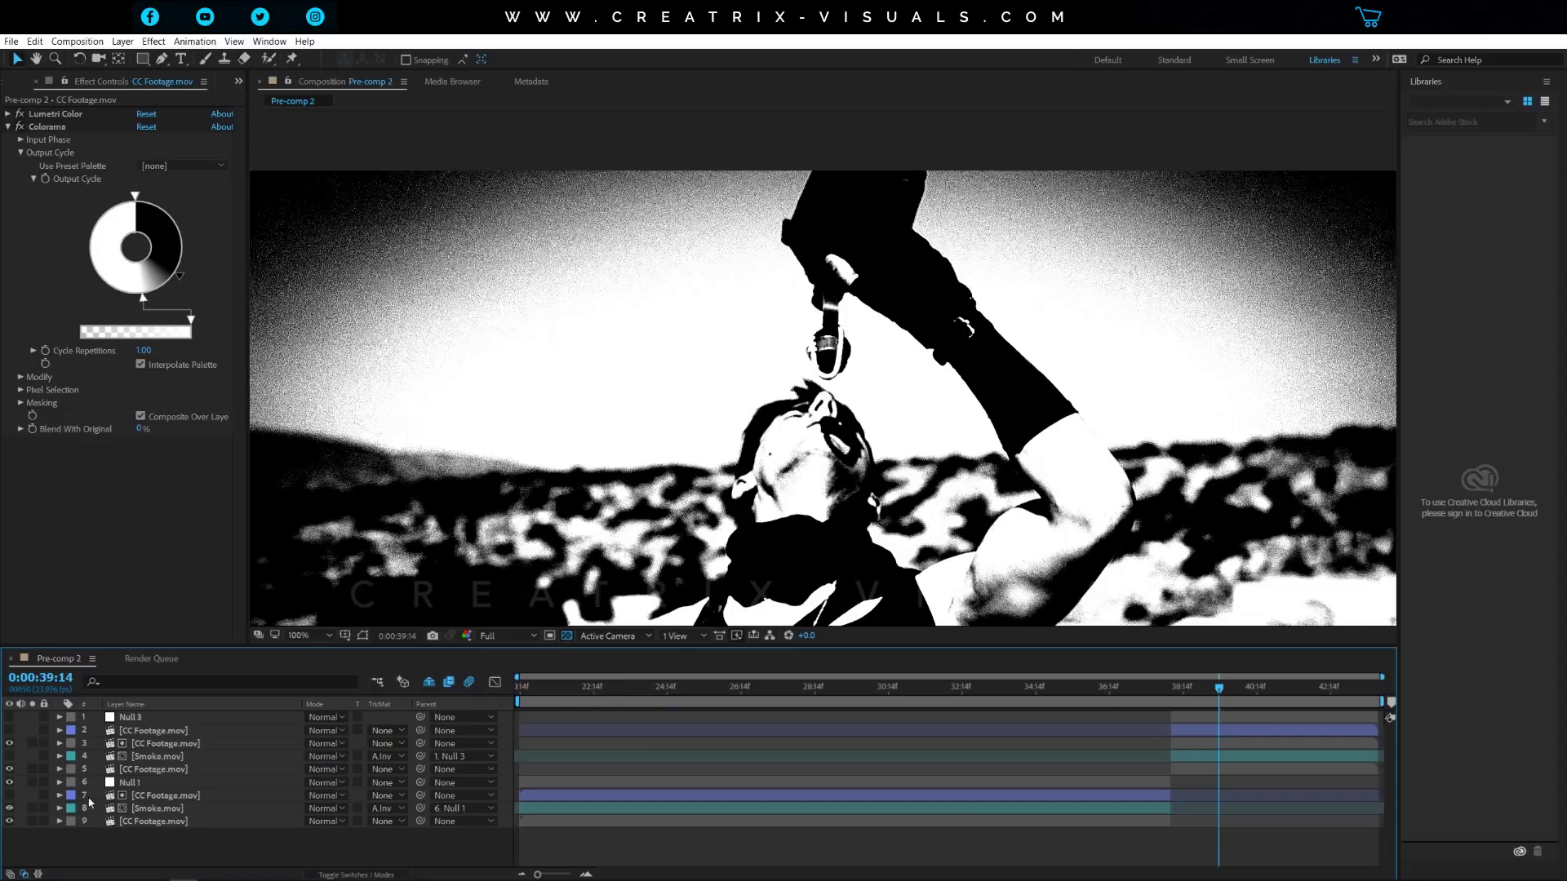
click(145, 745)
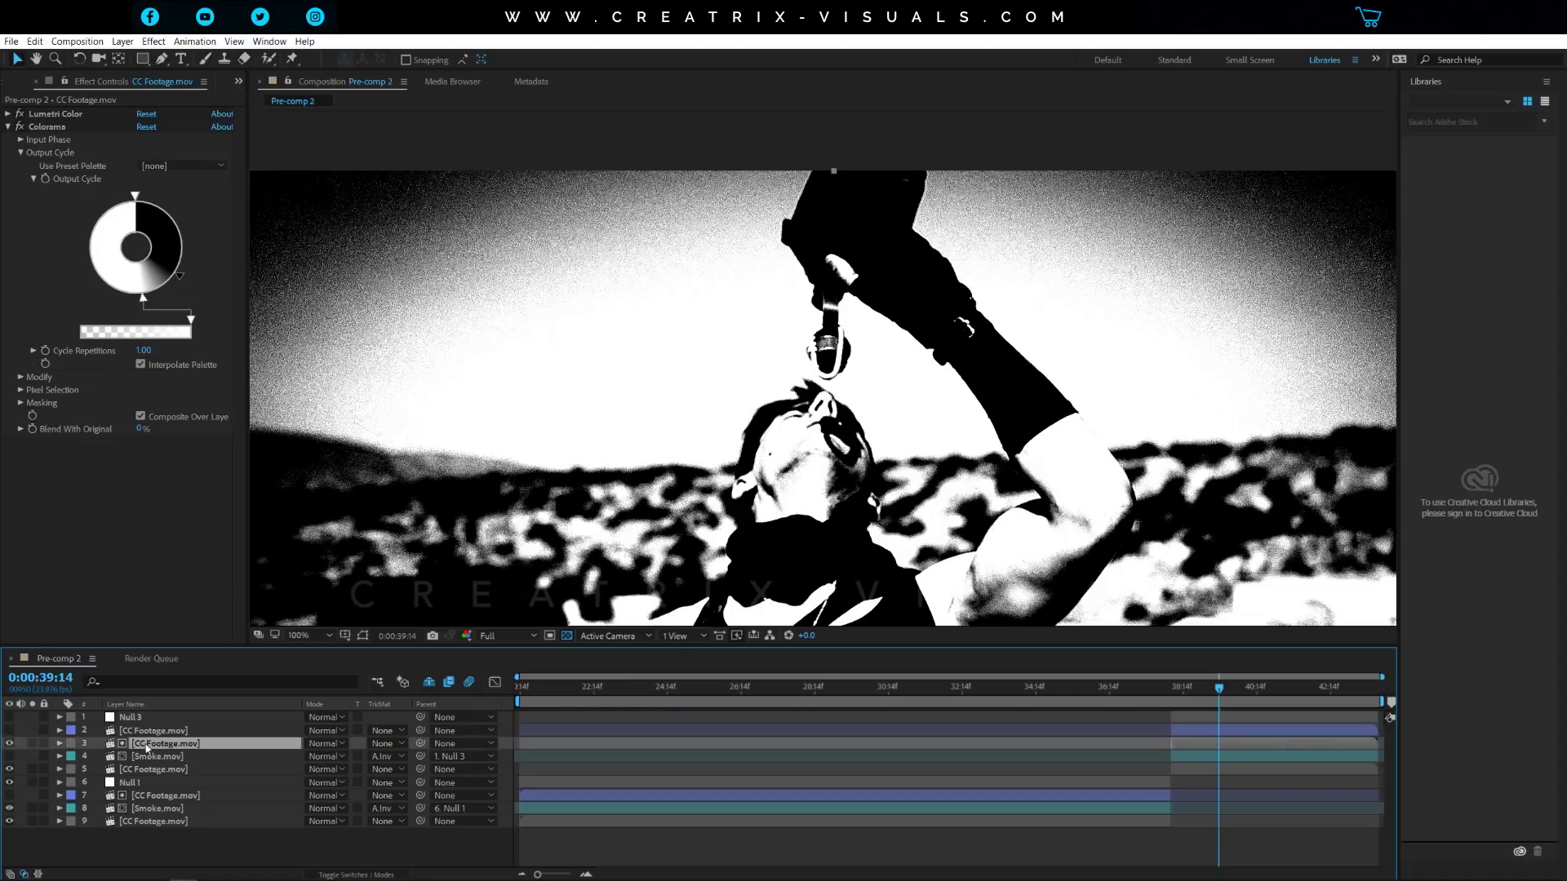
key(Delete)
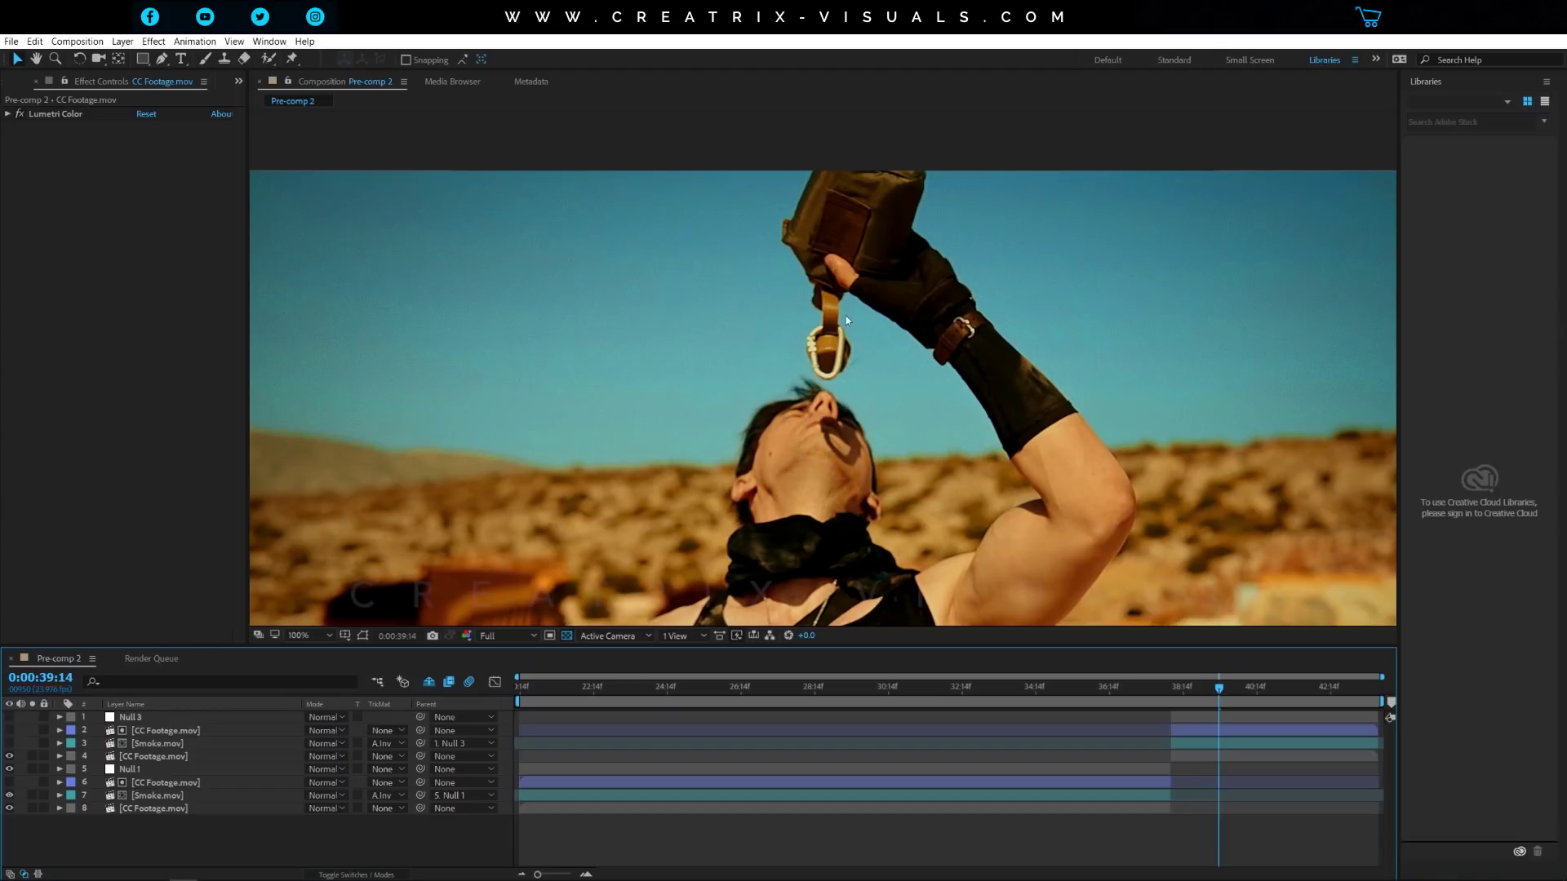
scroll(856, 379, down, 2)
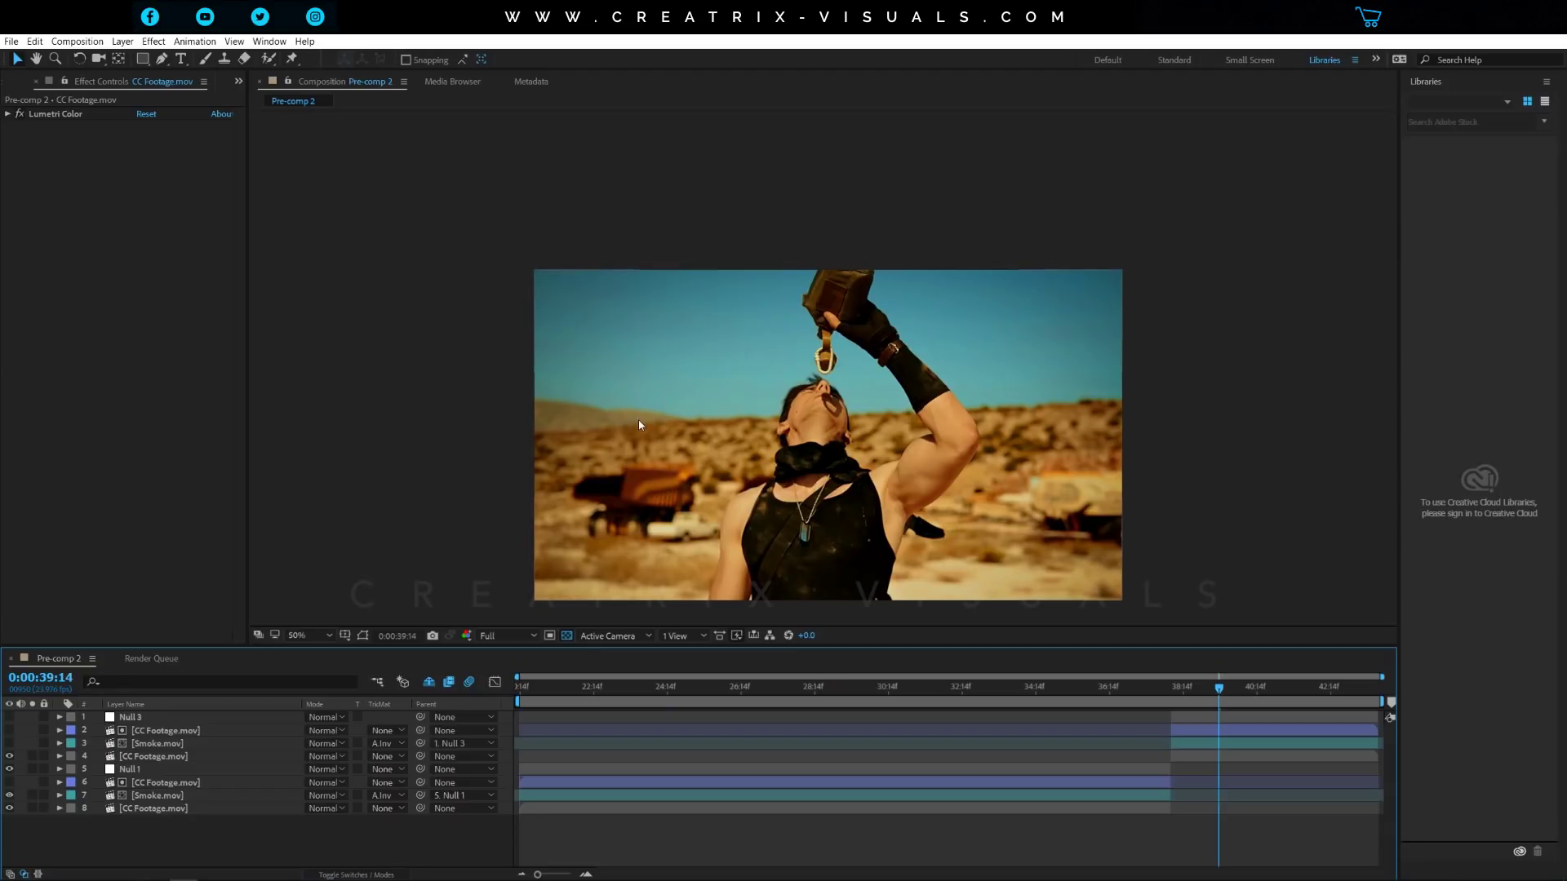
click(172, 745)
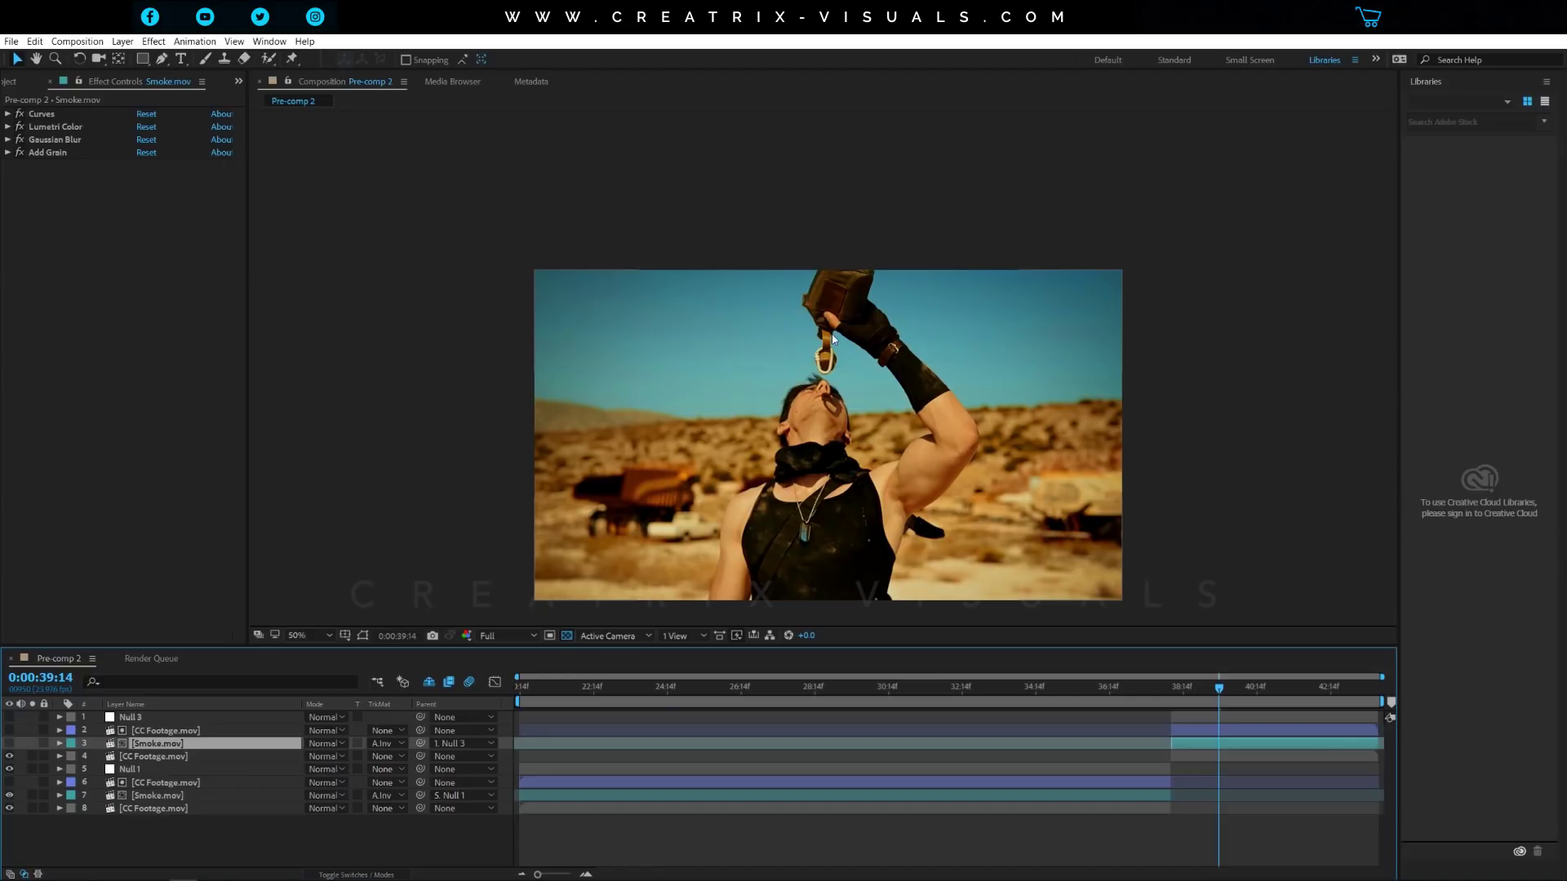
click(166, 757)
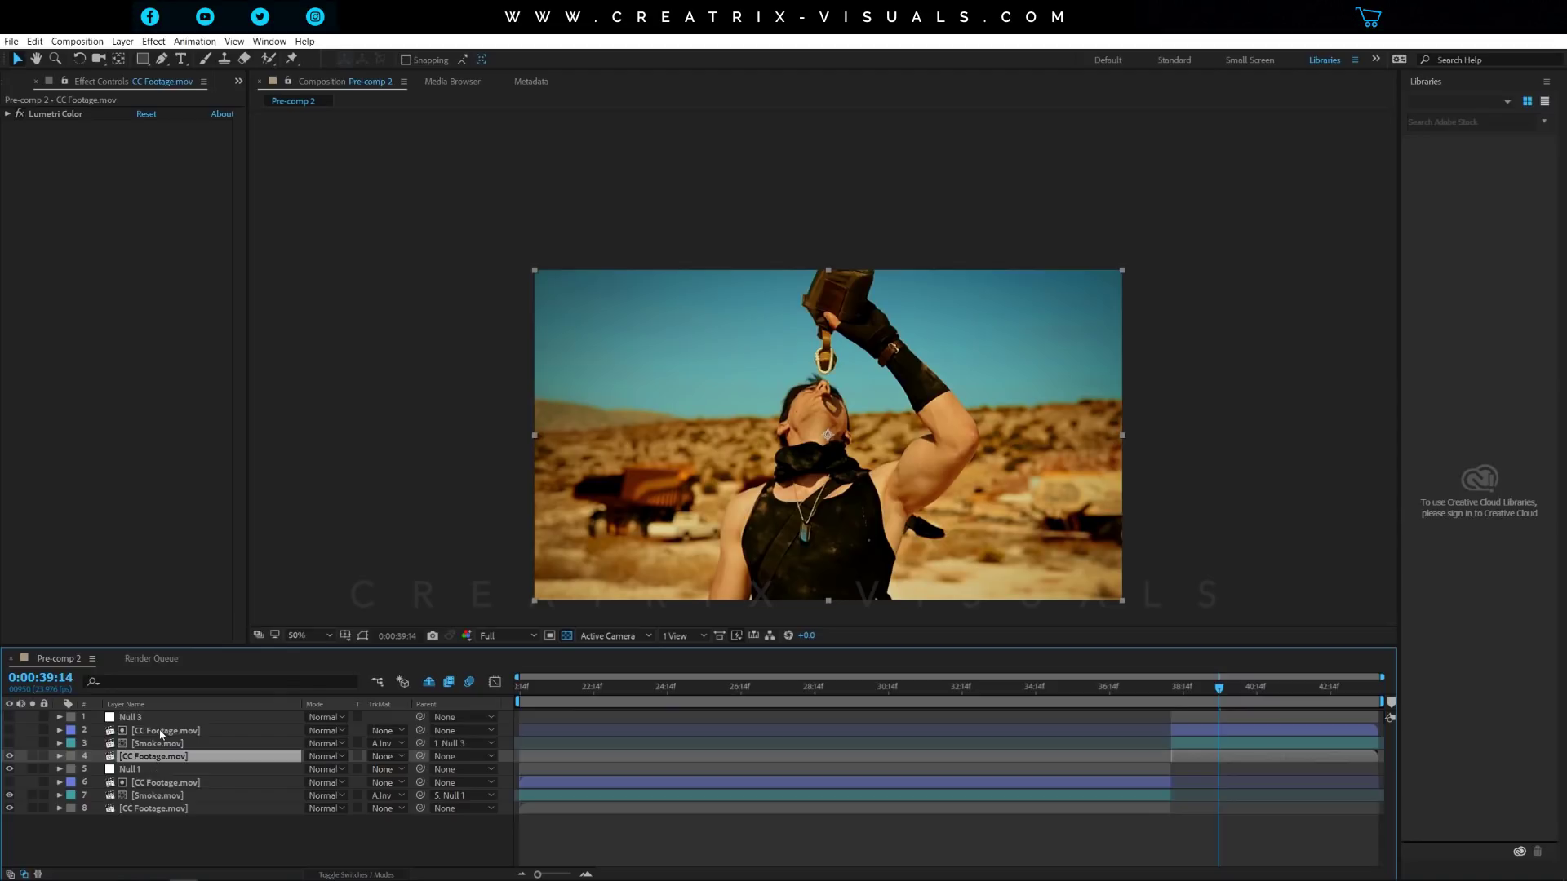
click(161, 732)
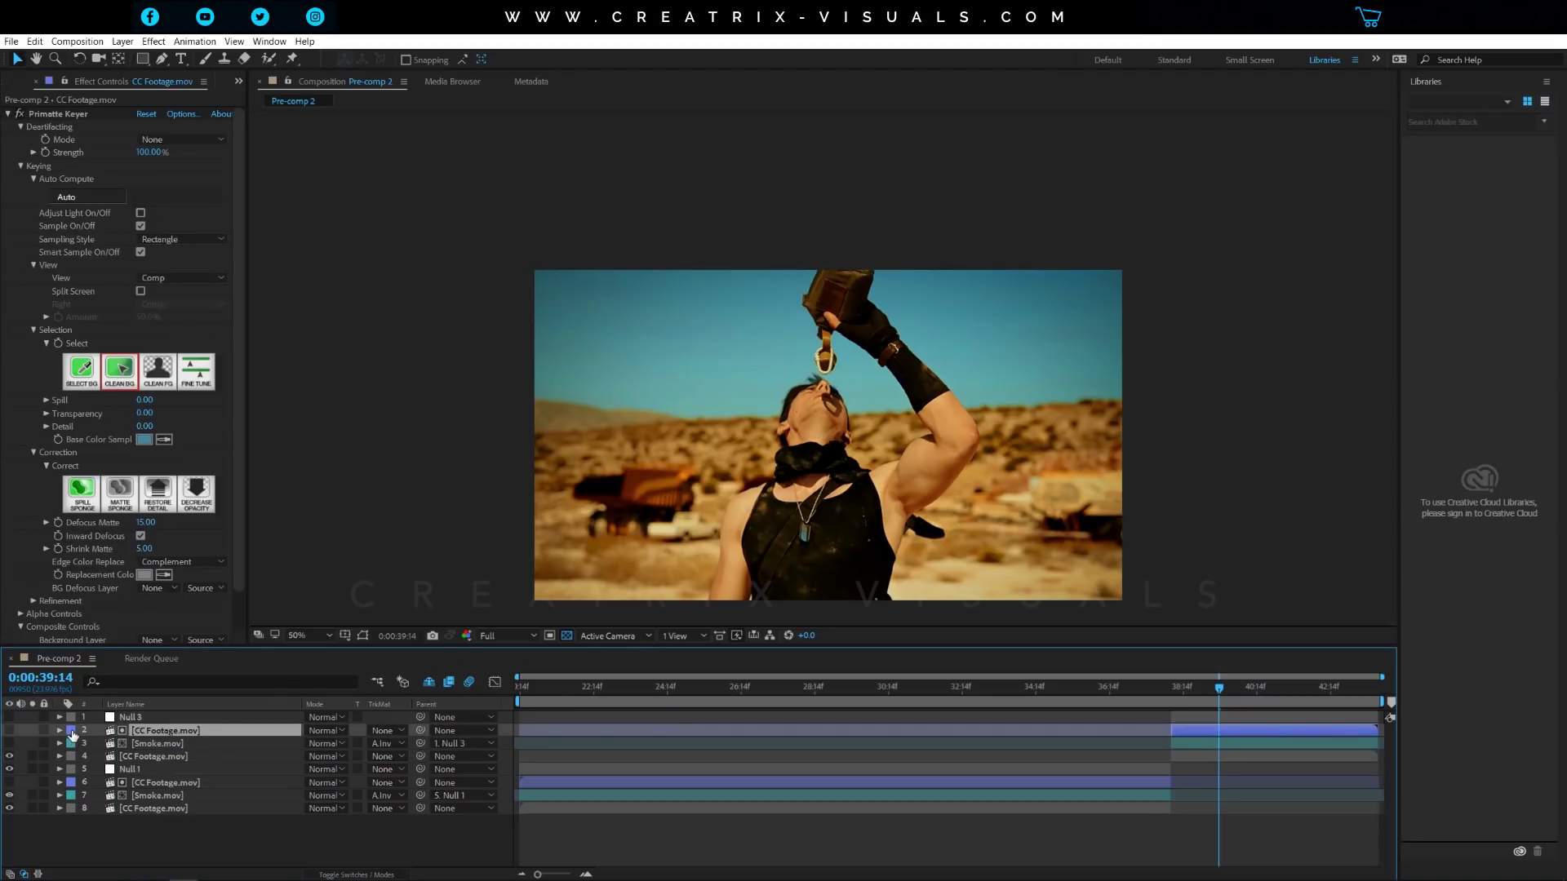
Solo layer 2 CC Footage.mov, use a black background, and disable Primatte Keyer to reveal the blue sky
click(9, 119)
click(8, 116)
click(8, 116)
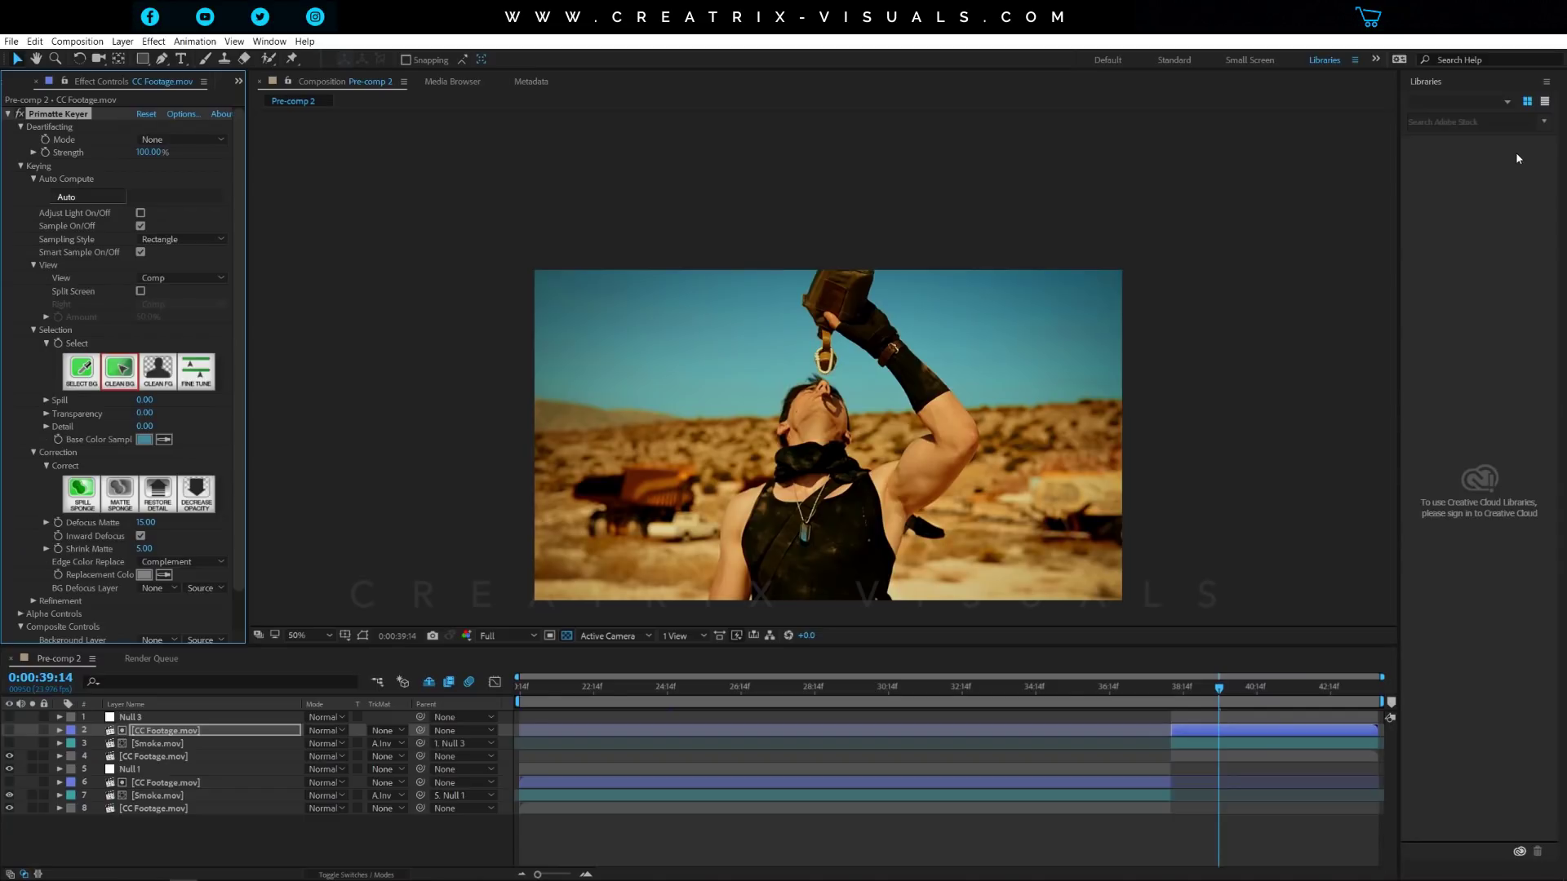
click(8, 114)
click(9, 730)
click(32, 731)
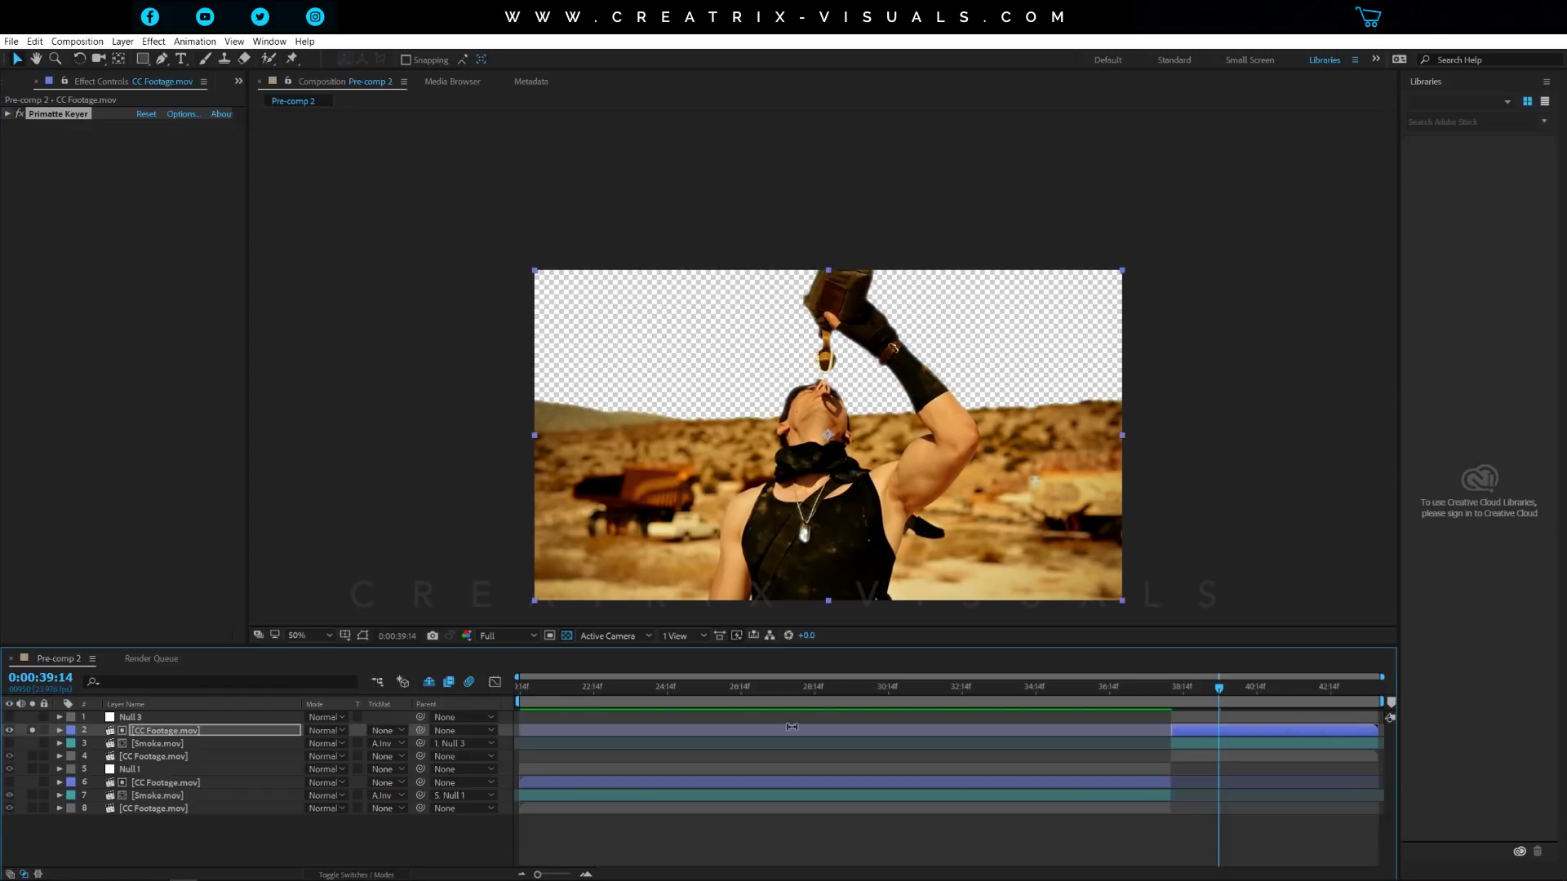
click(566, 636)
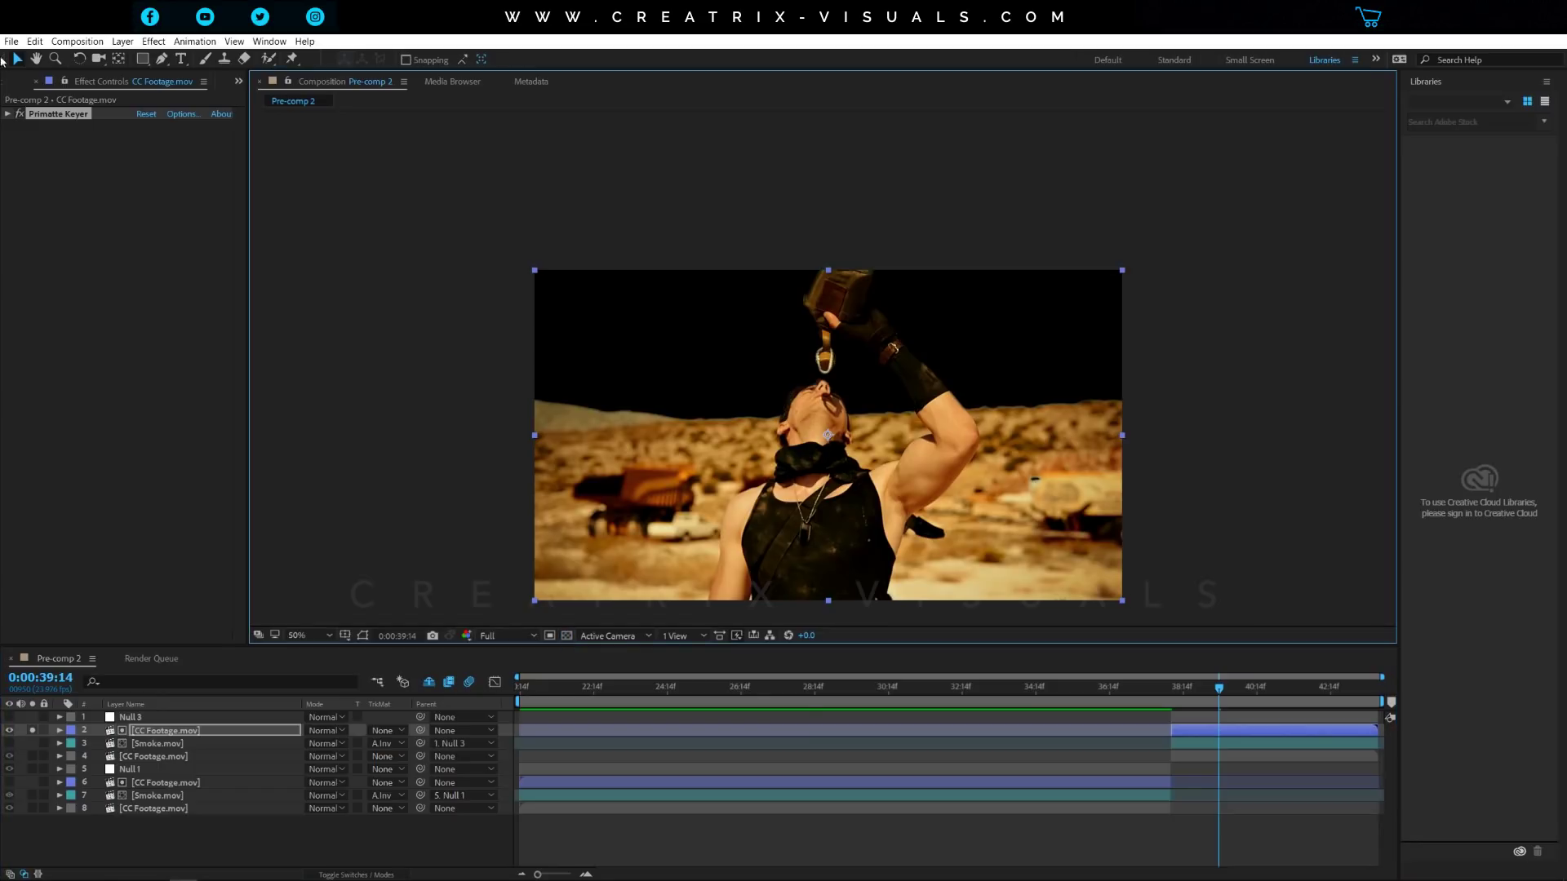
click(20, 115)
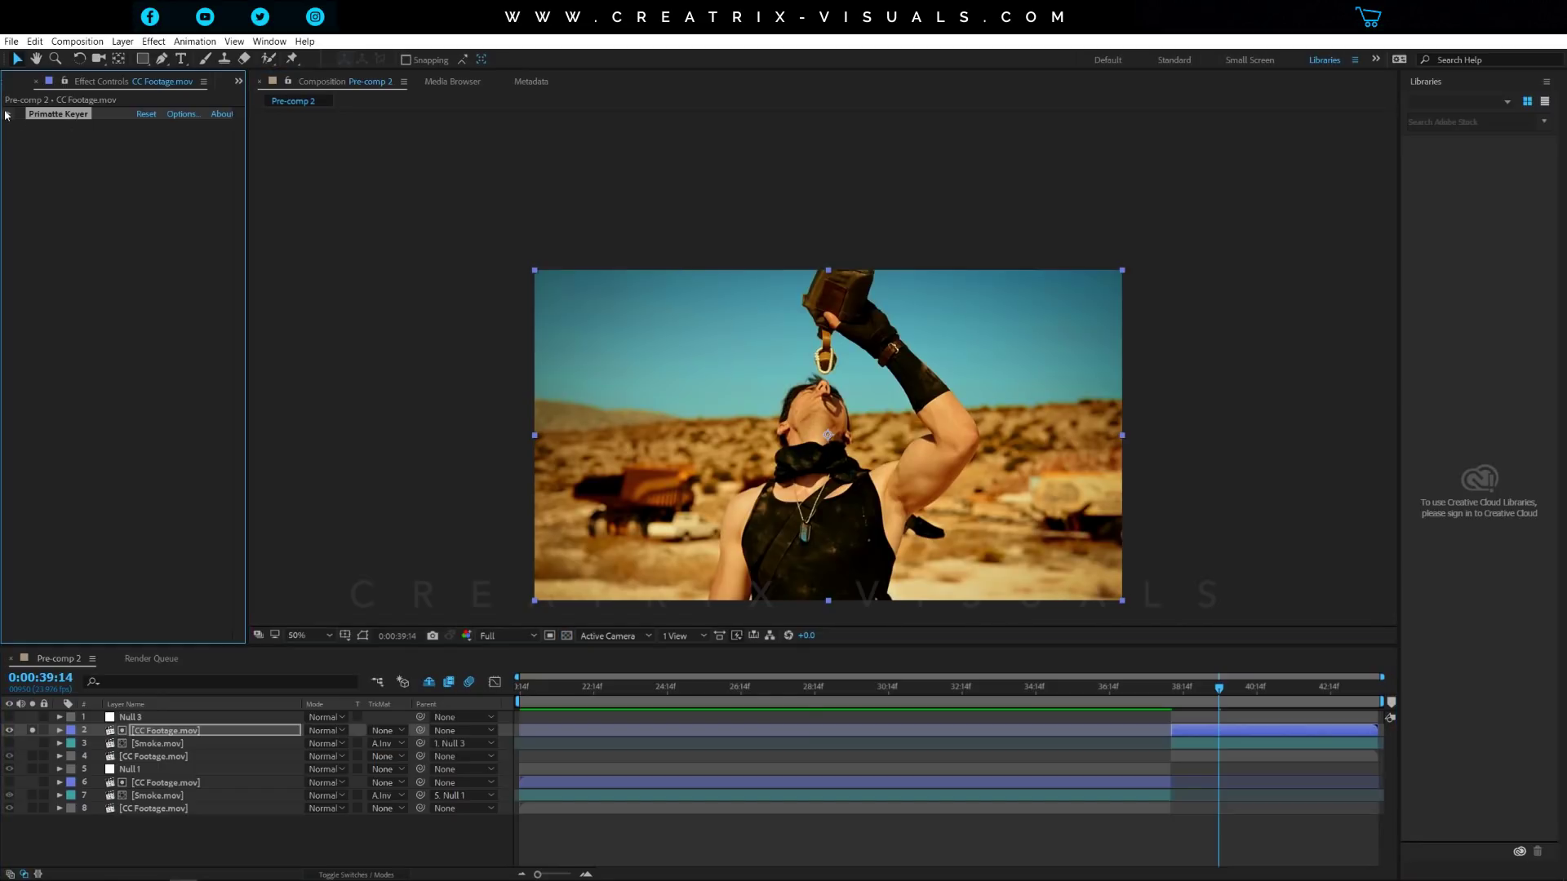
click(7, 114)
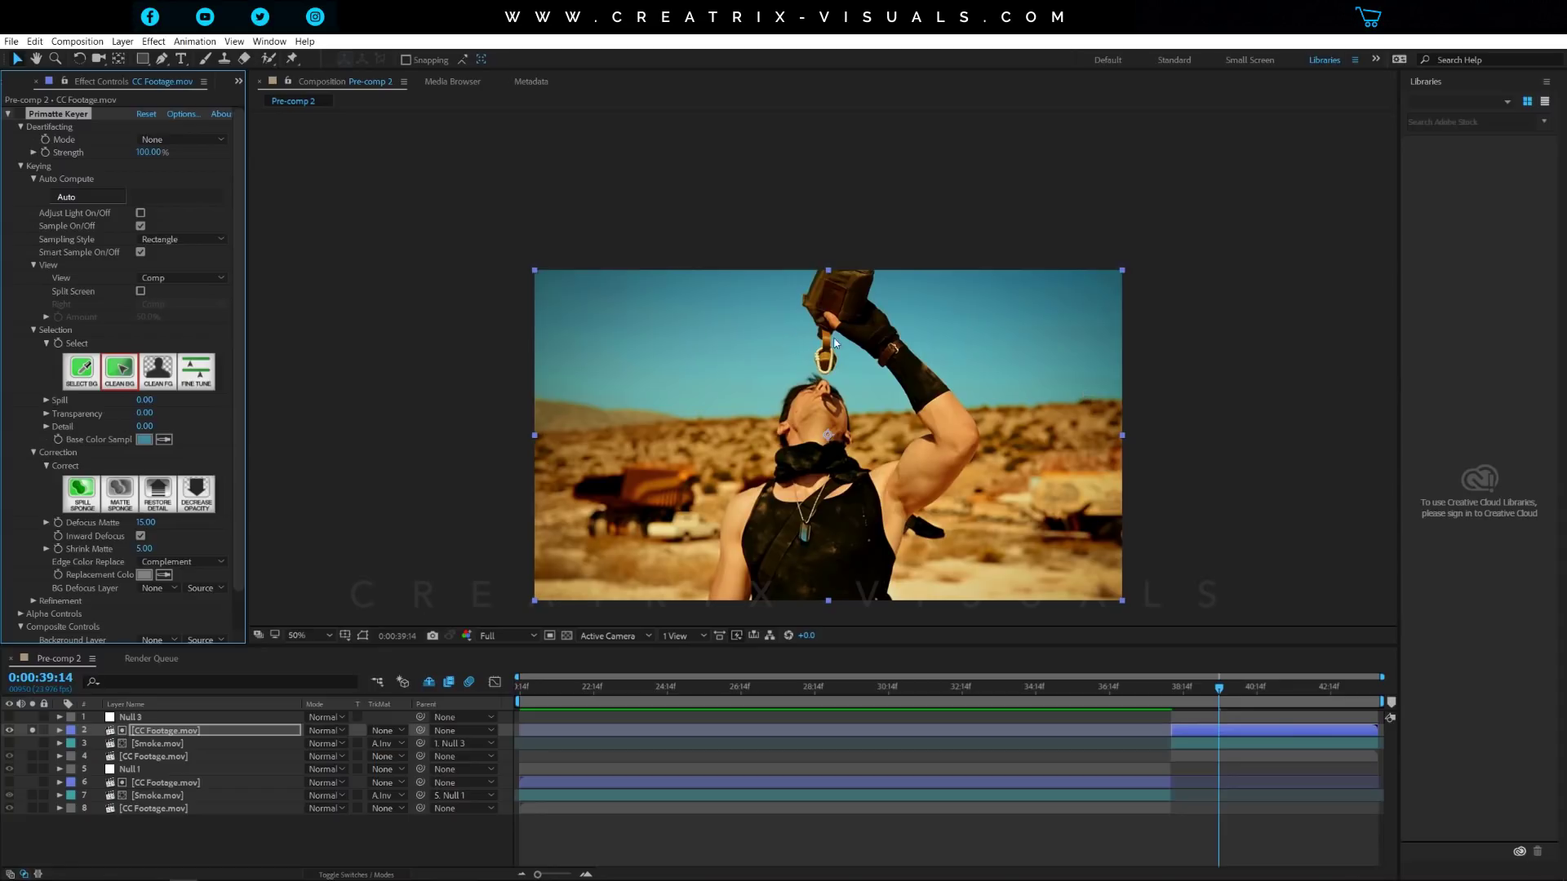
Turn Primatte Keyer back on so the sky above the actor is keyed out
scroll(834, 341, up, 1)
scroll(639, 372, up, 1)
scroll(531, 461, down, 1)
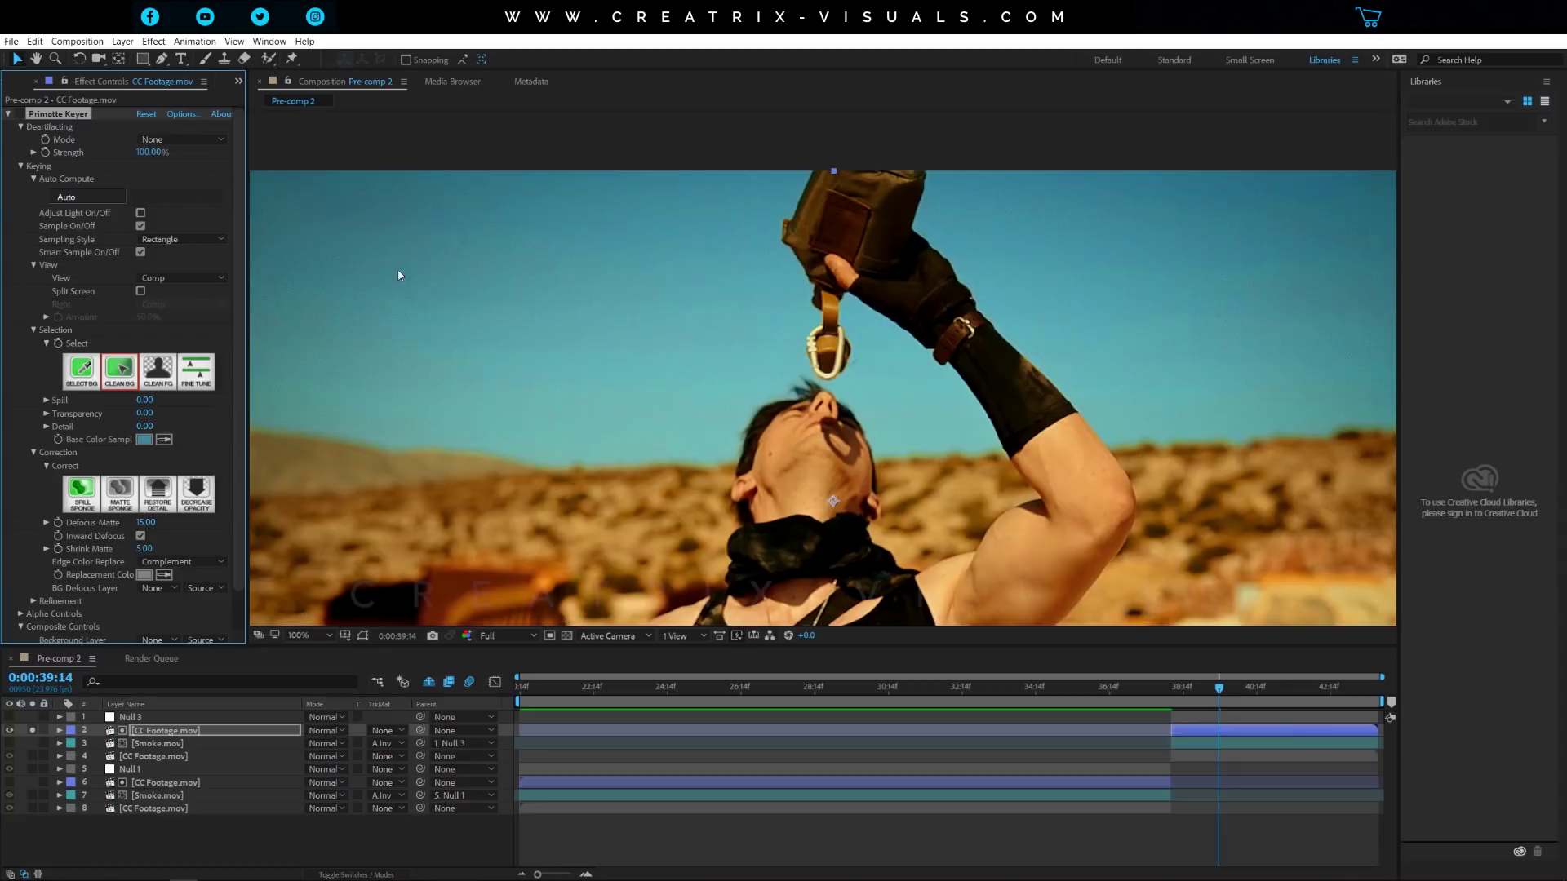
click(479, 258)
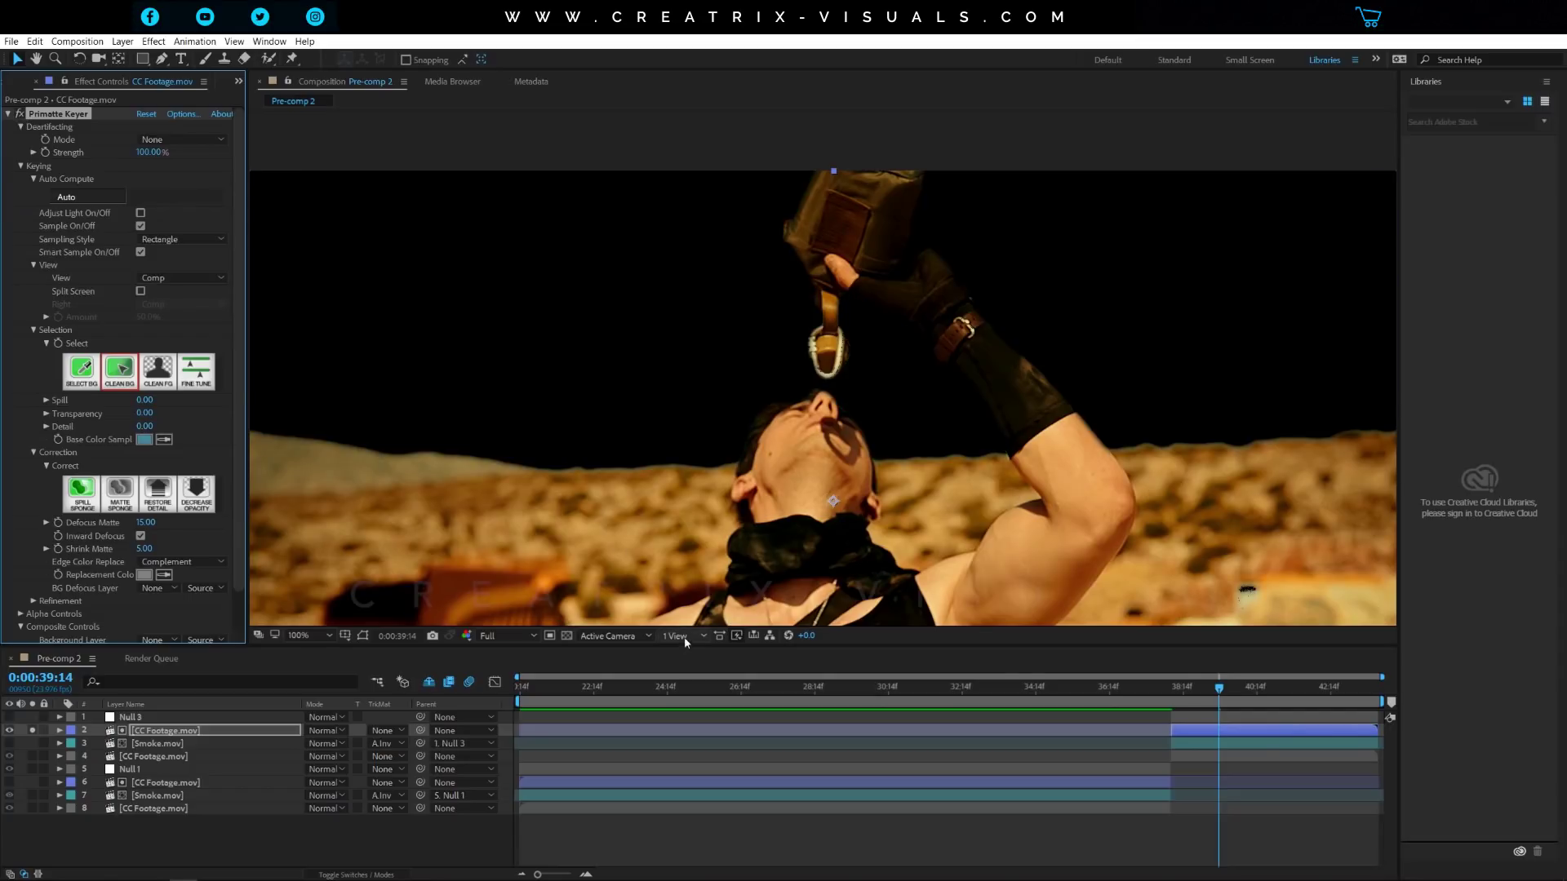
scroll(652, 470, down, 2)
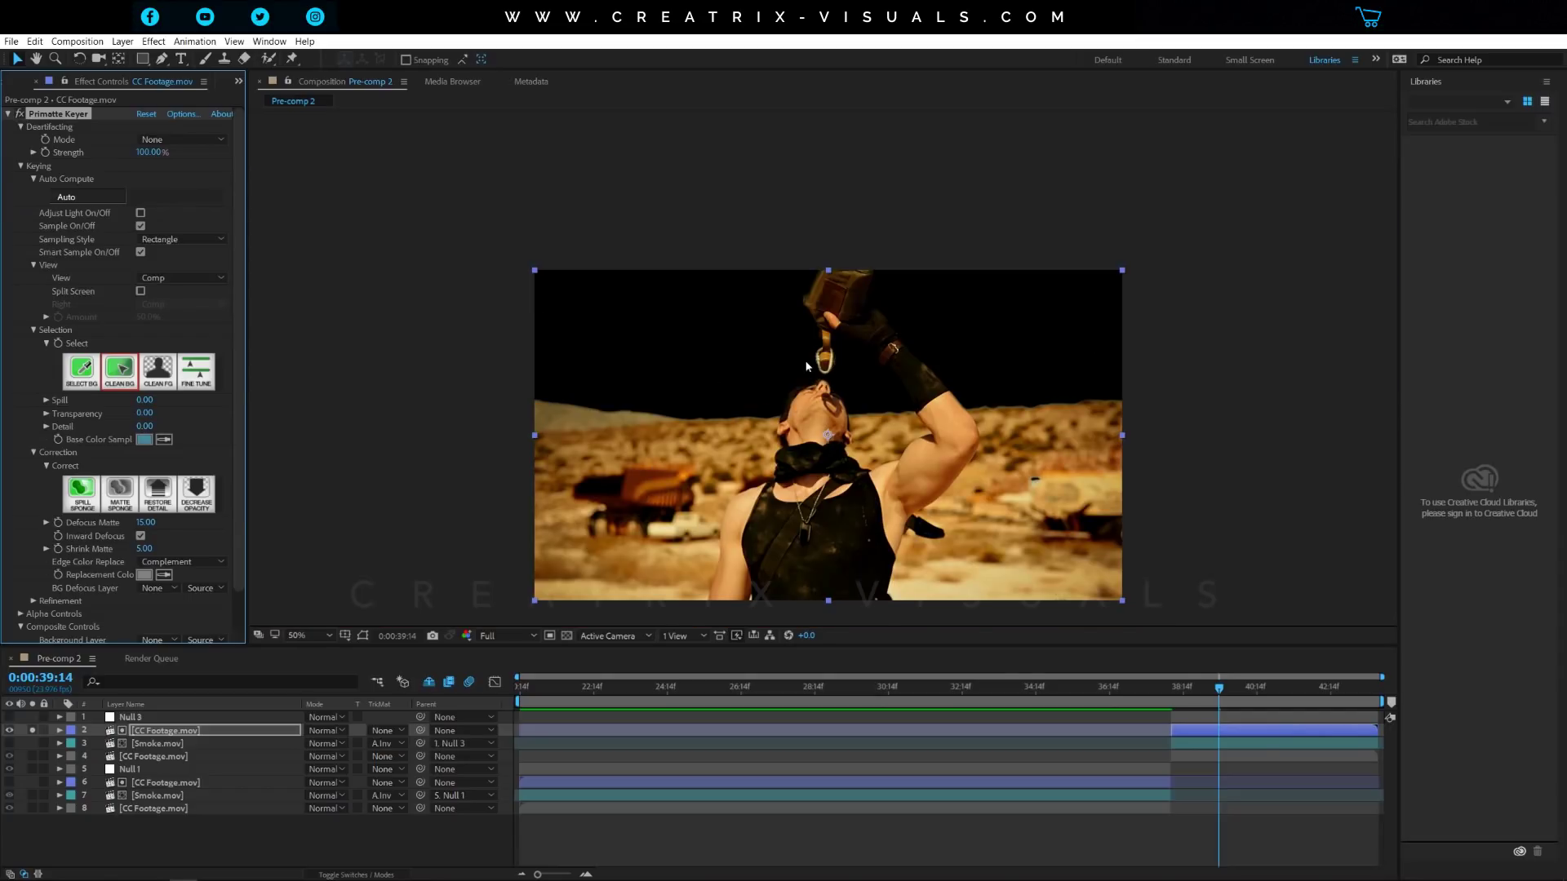
scroll(804, 359, up, 1)
scroll(775, 431, up, 1)
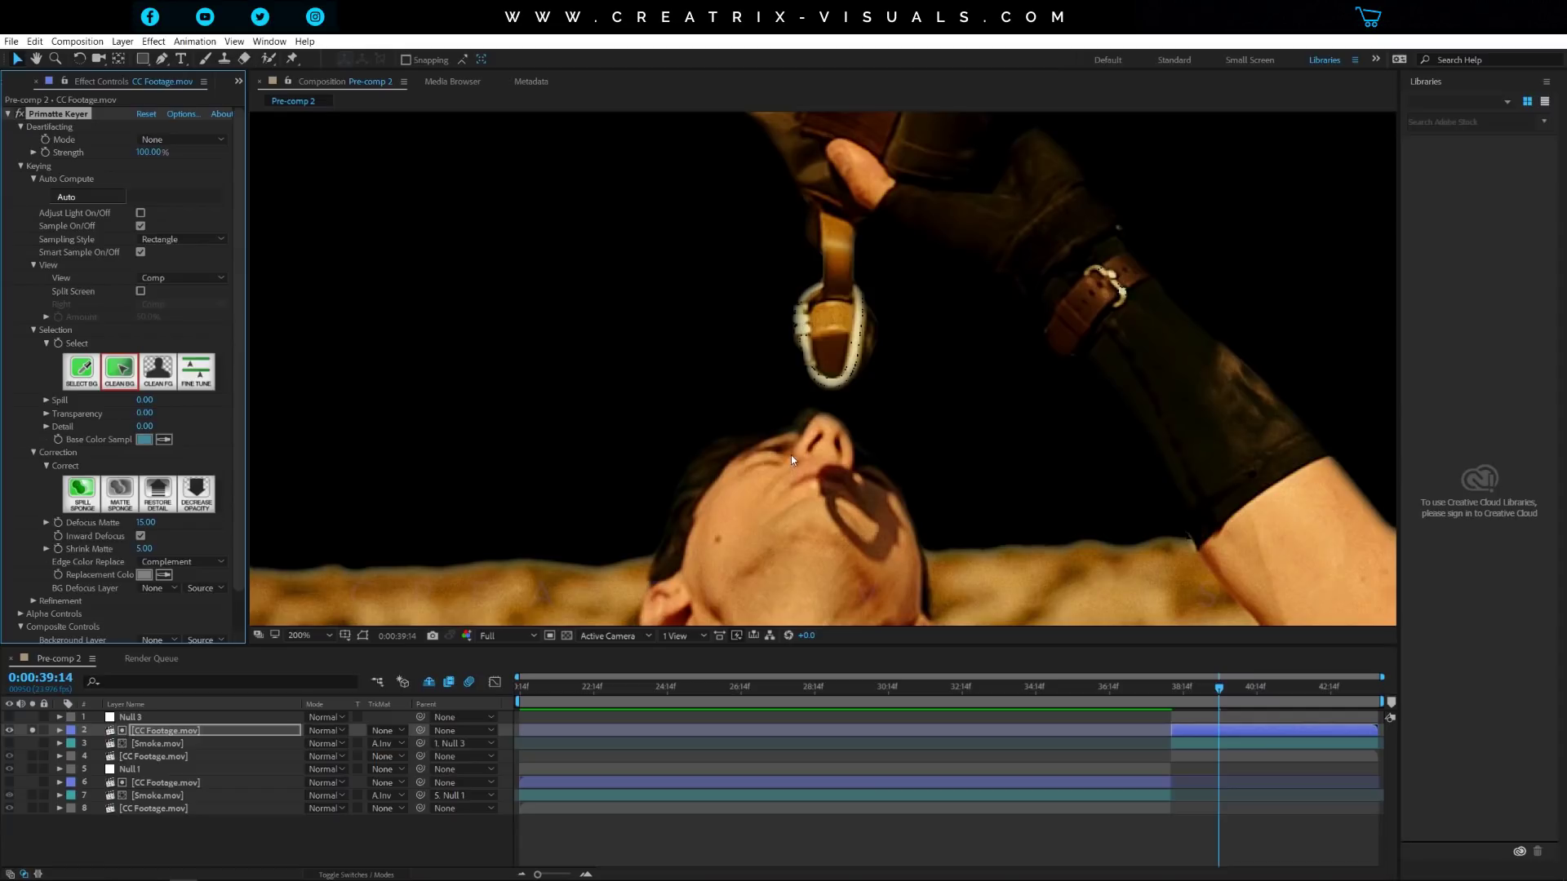
scroll(875, 341, down, 1)
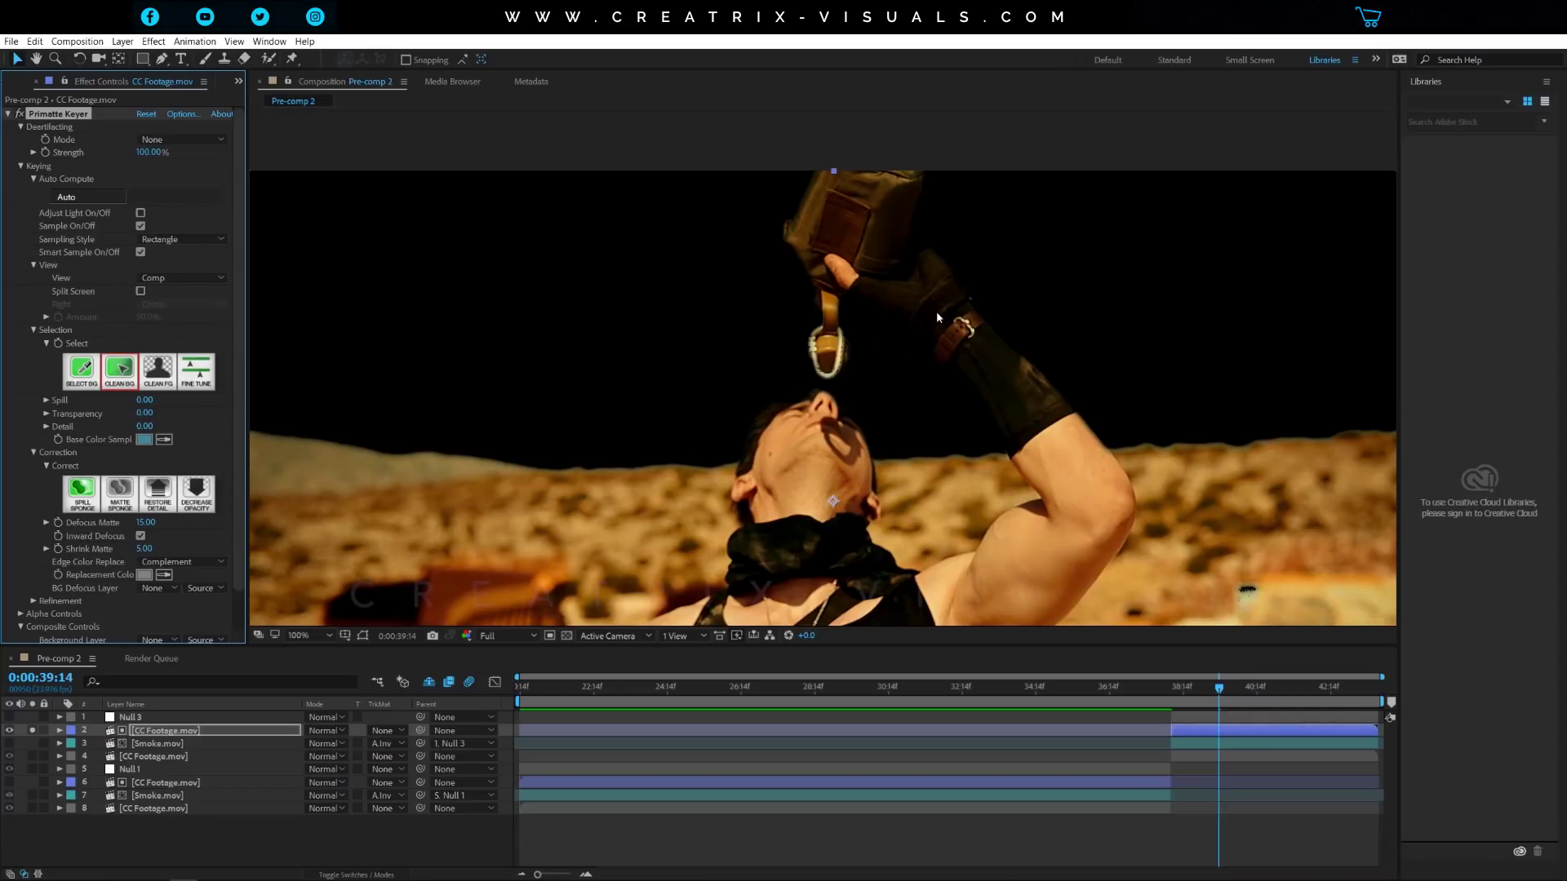
scroll(1028, 453, down, 2)
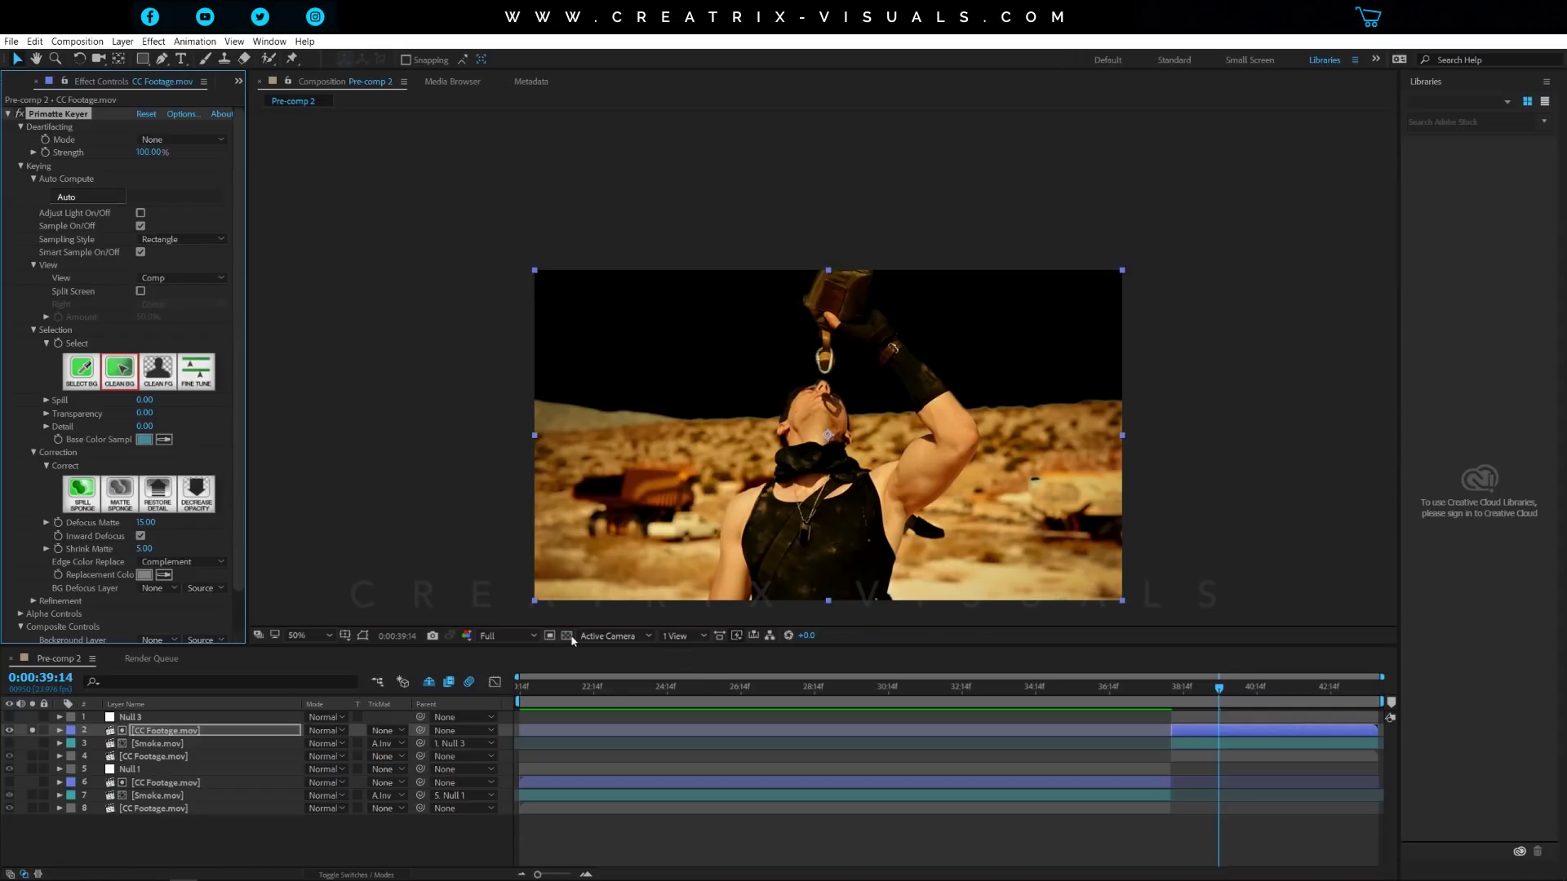
scroll(797, 360, up, 1)
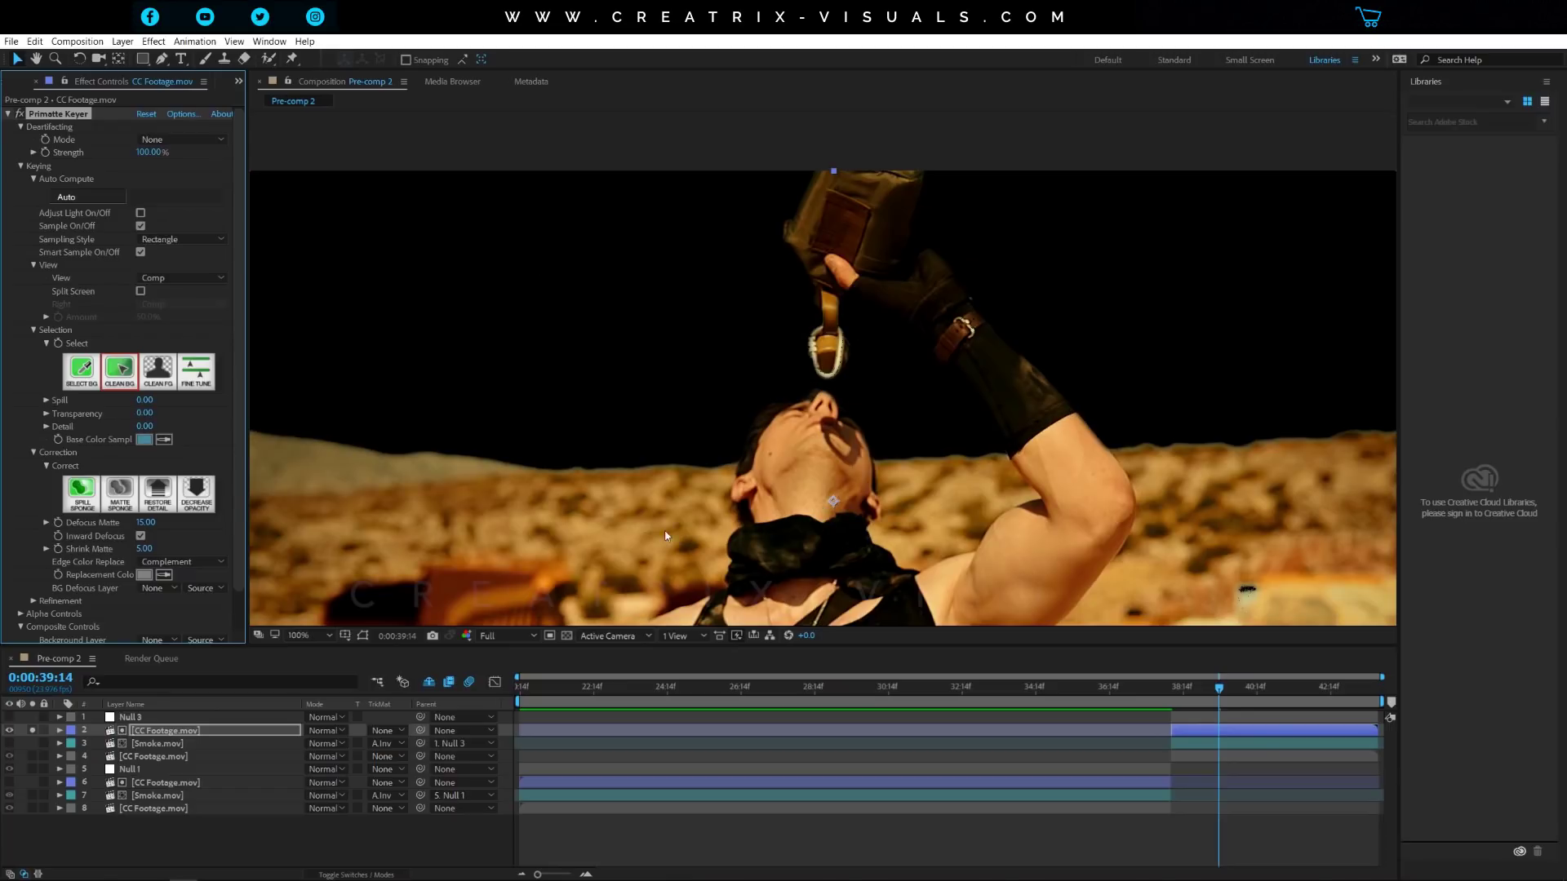
Toggle the transparency grid between checkerboard and black to check the key
click(564, 635)
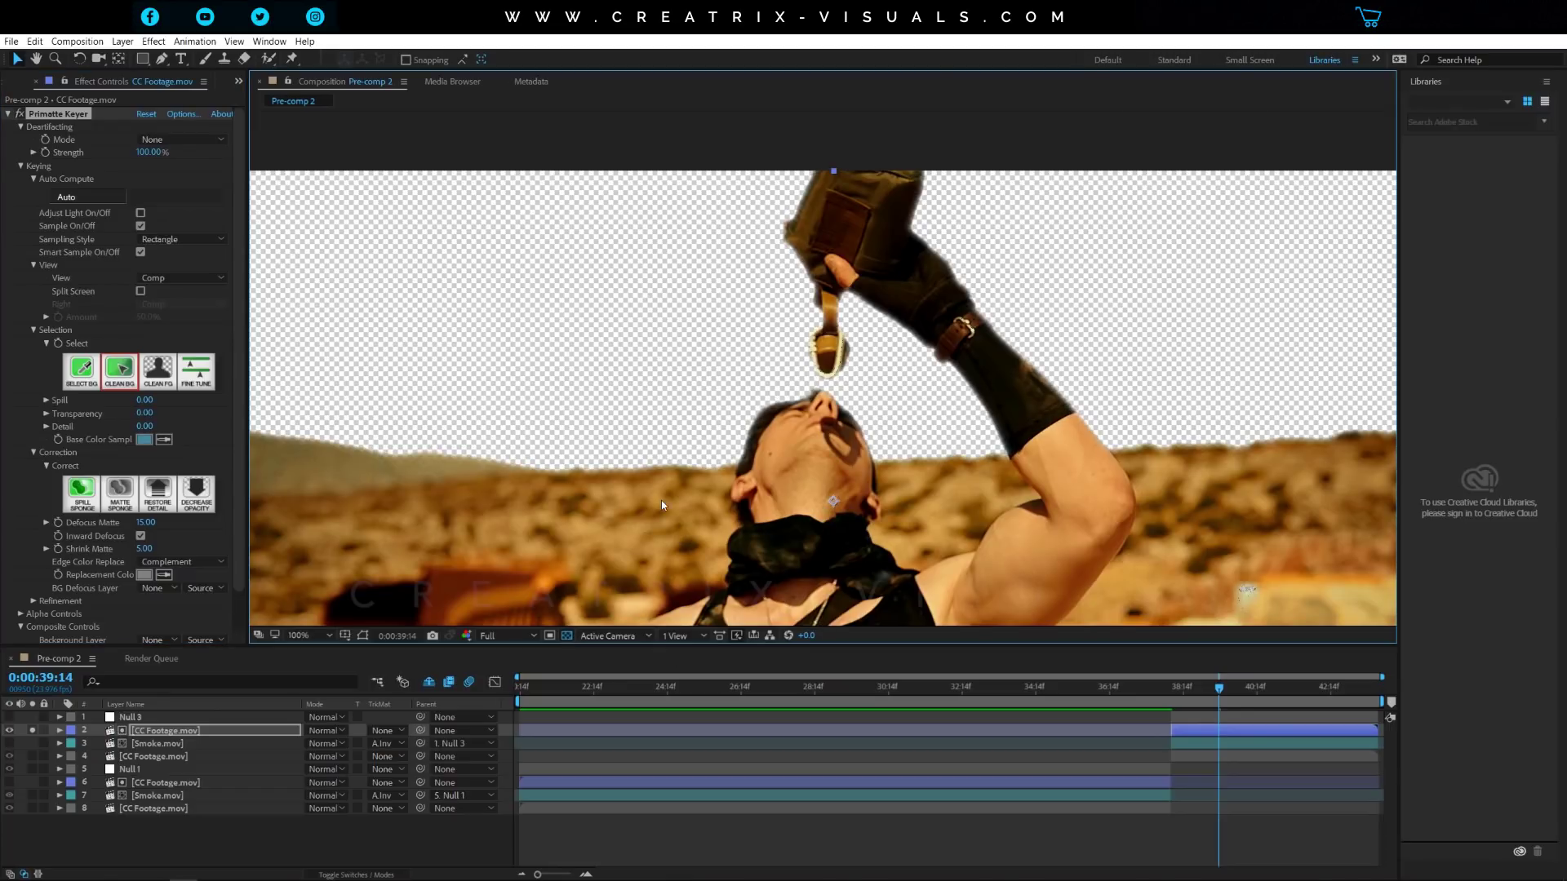
scroll(661, 501, down, 1)
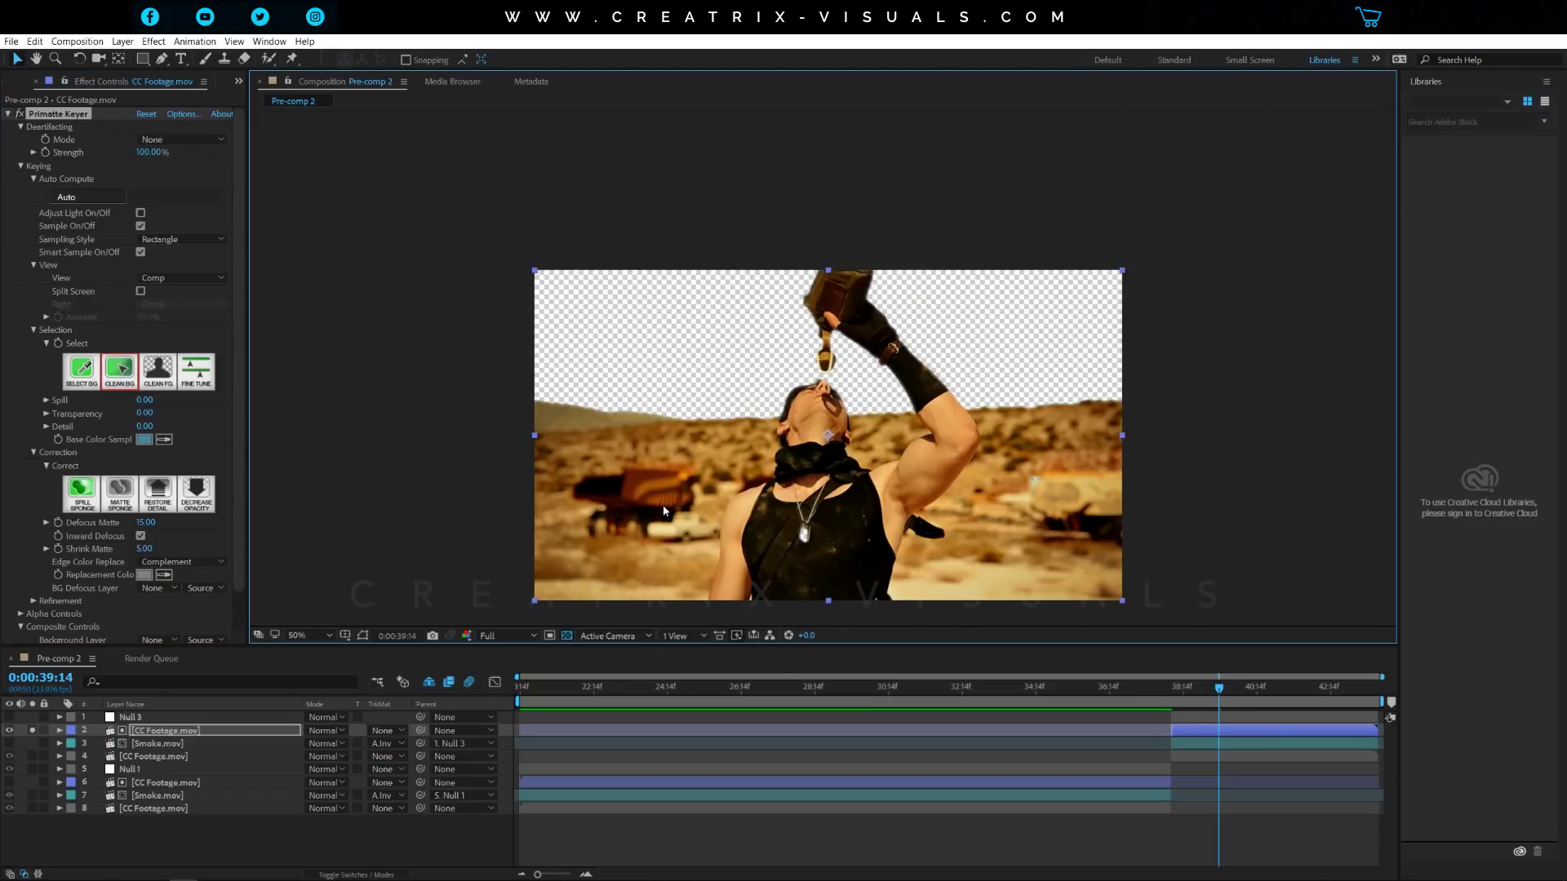
click(564, 635)
click(564, 635)
scroll(552, 581, up, 2)
scroll(553, 581, down, 1)
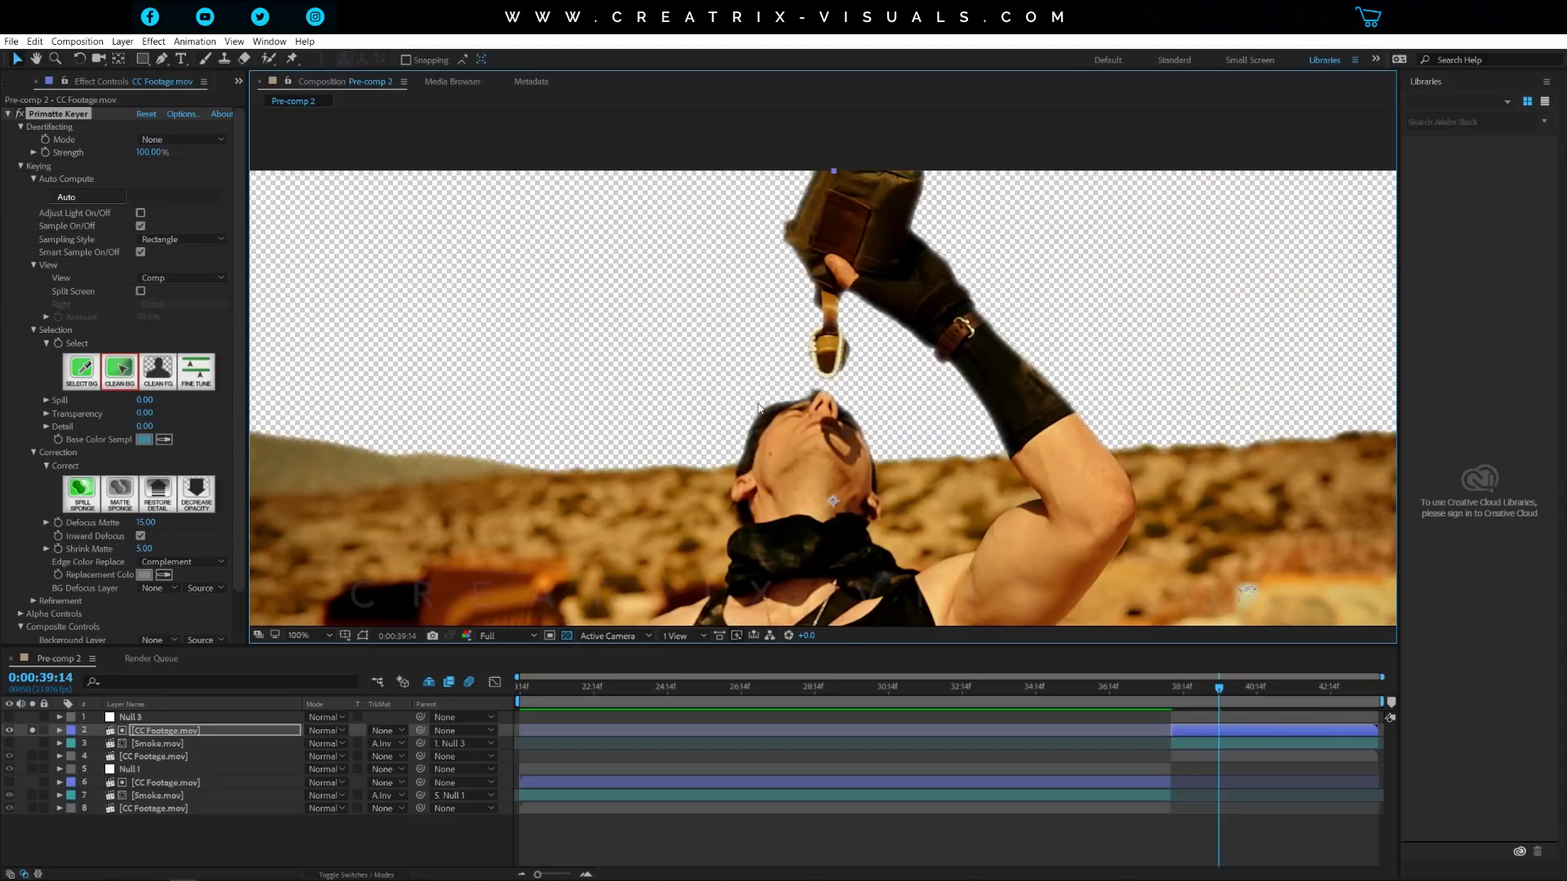
click(565, 635)
scroll(592, 551, down, 2)
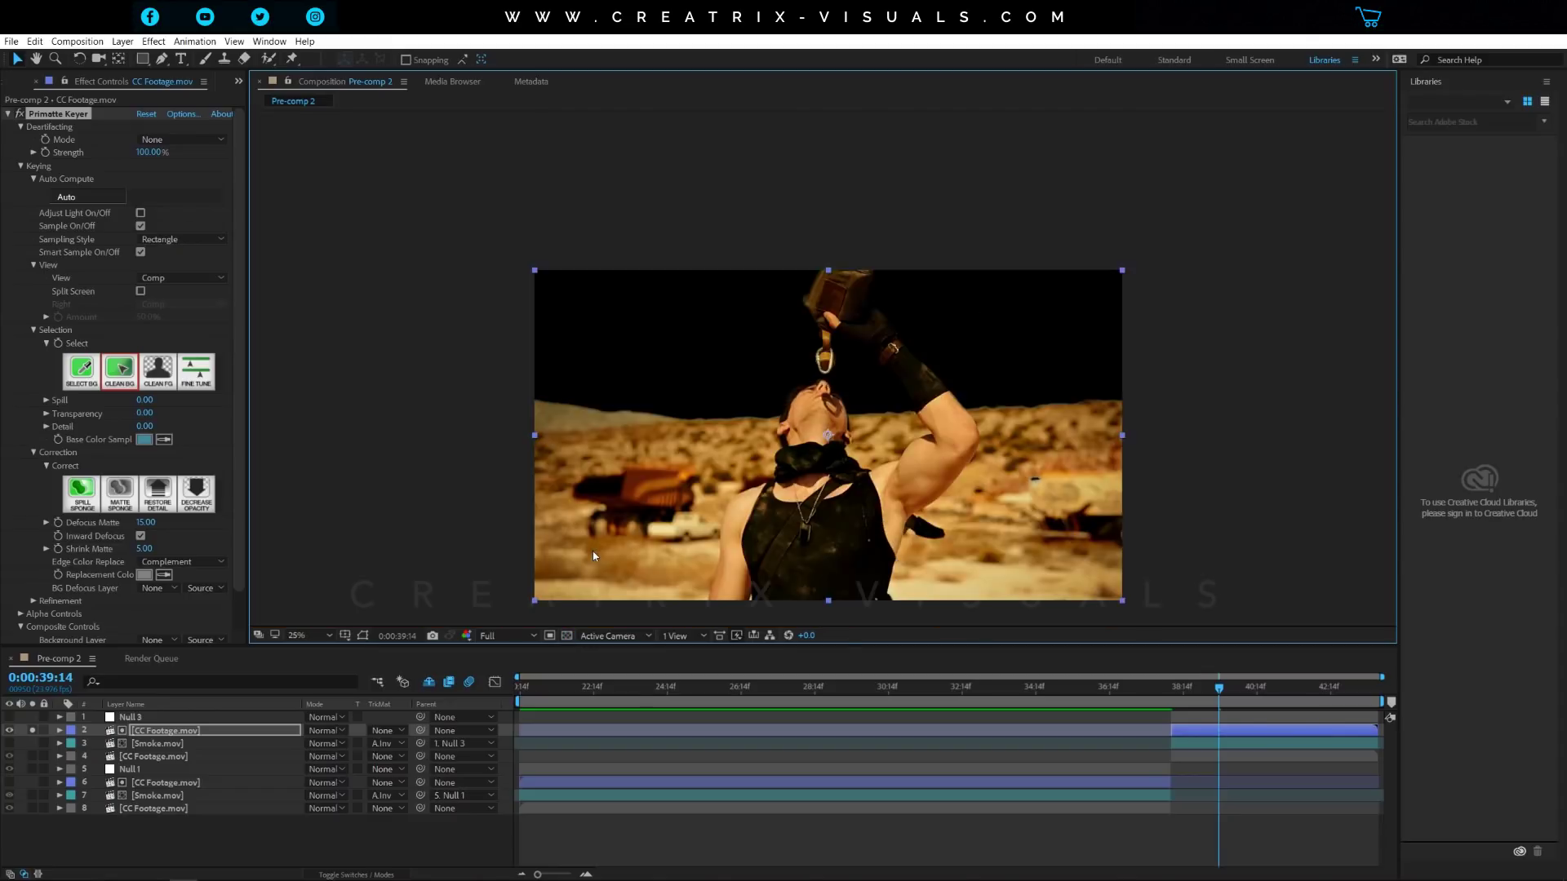
Select Smoke.mov and CC Footage.mov, then open the smoke layer's track matte menu
click(172, 744)
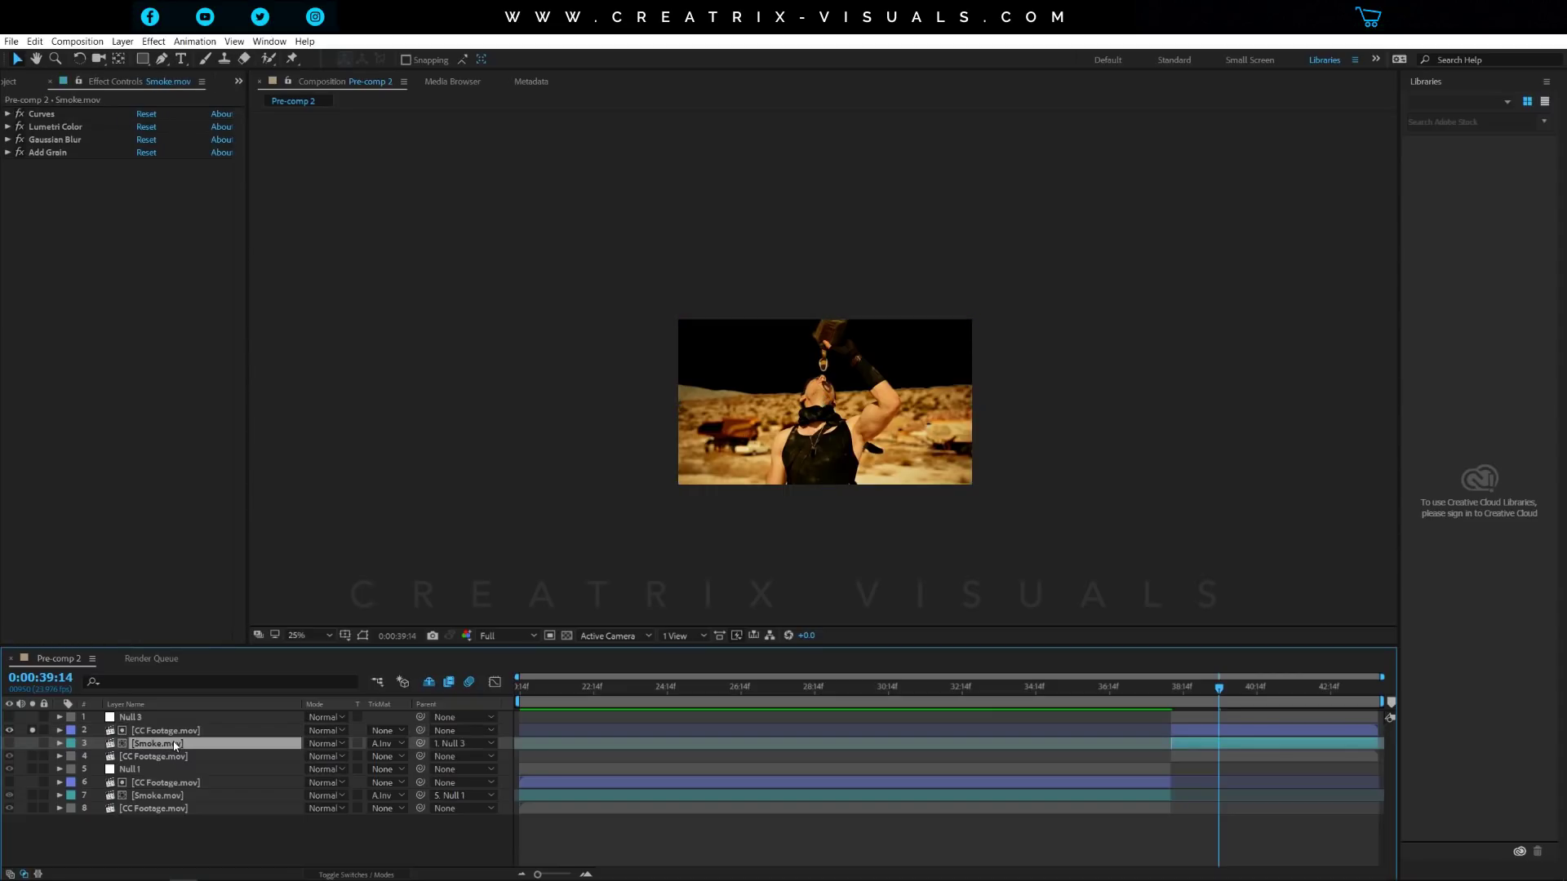
click(184, 732)
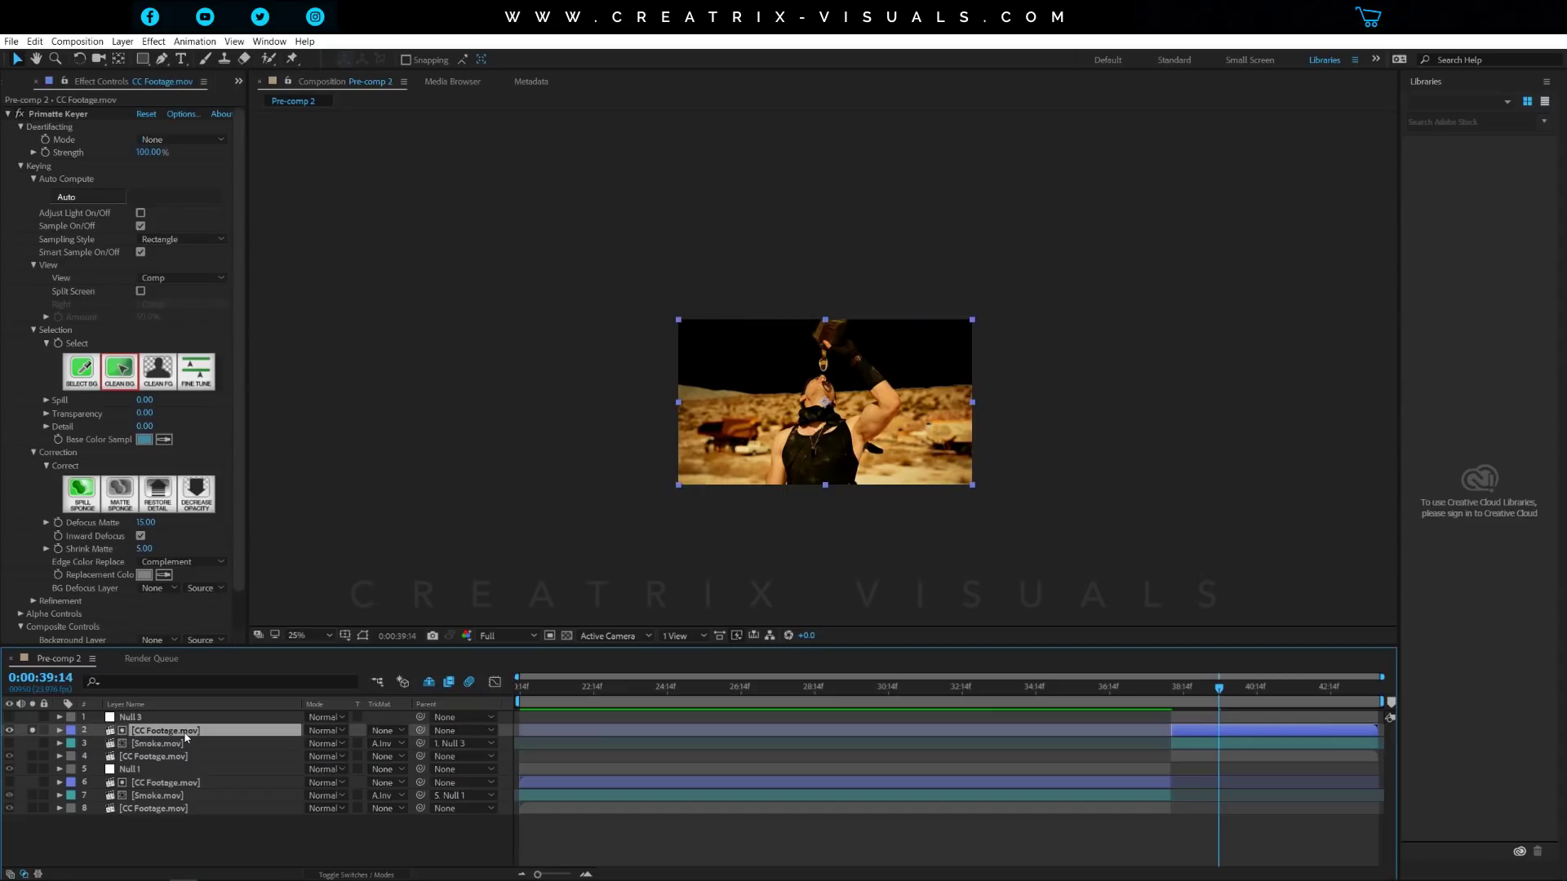
click(387, 744)
Inspect the keyed edges on the checkerboard at 50% zoom, then reopen the smoke's track matte choices
click(567, 639)
key(slash)
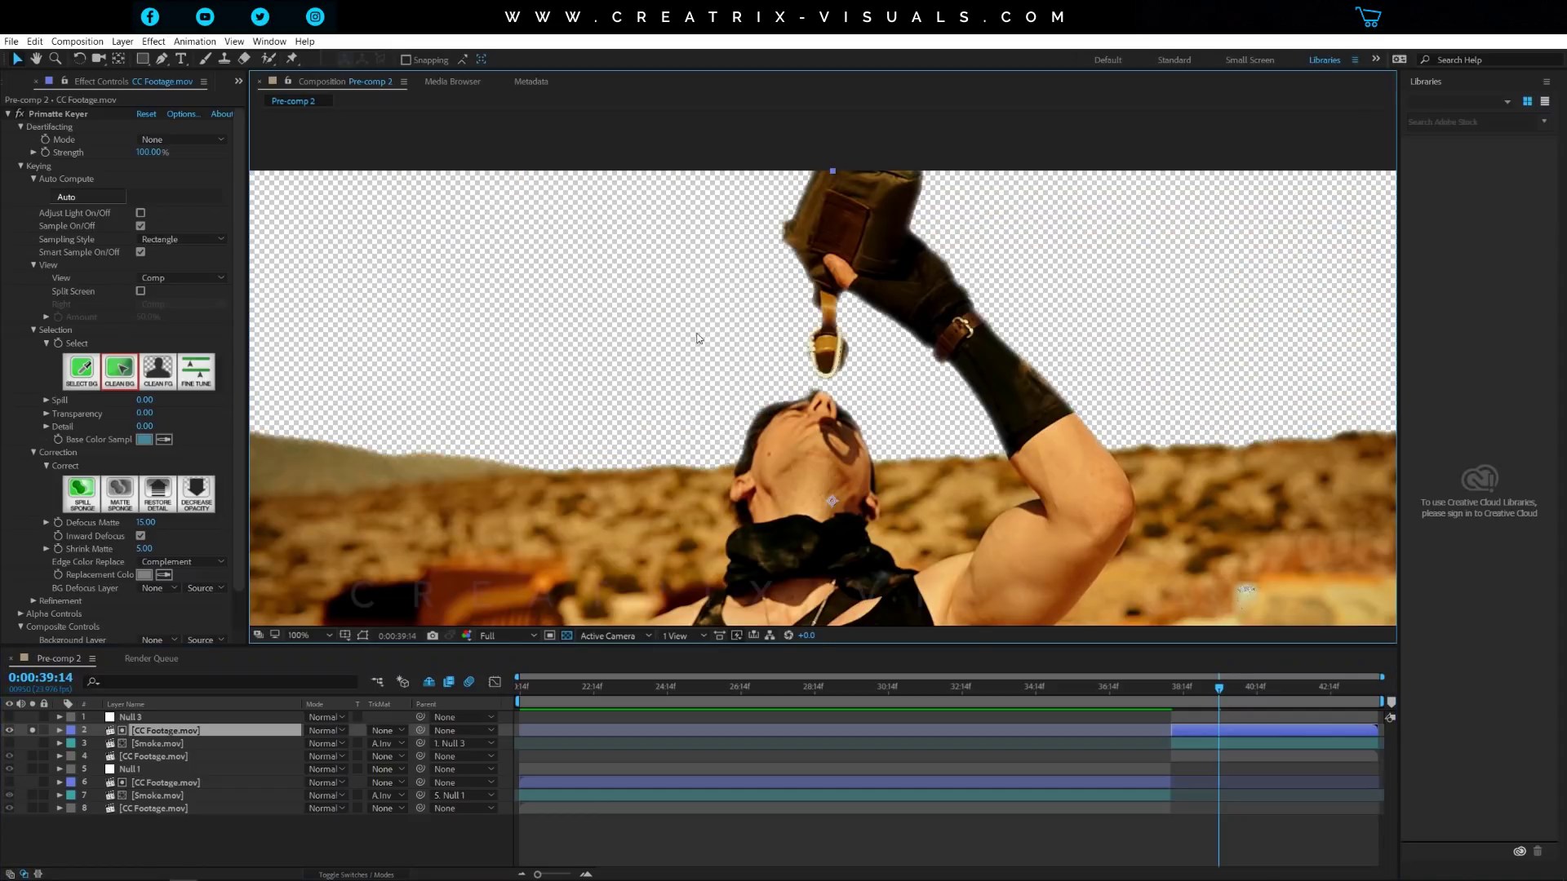
key(comma)
key(comma)
key(comma)
key(comma)
key(period)
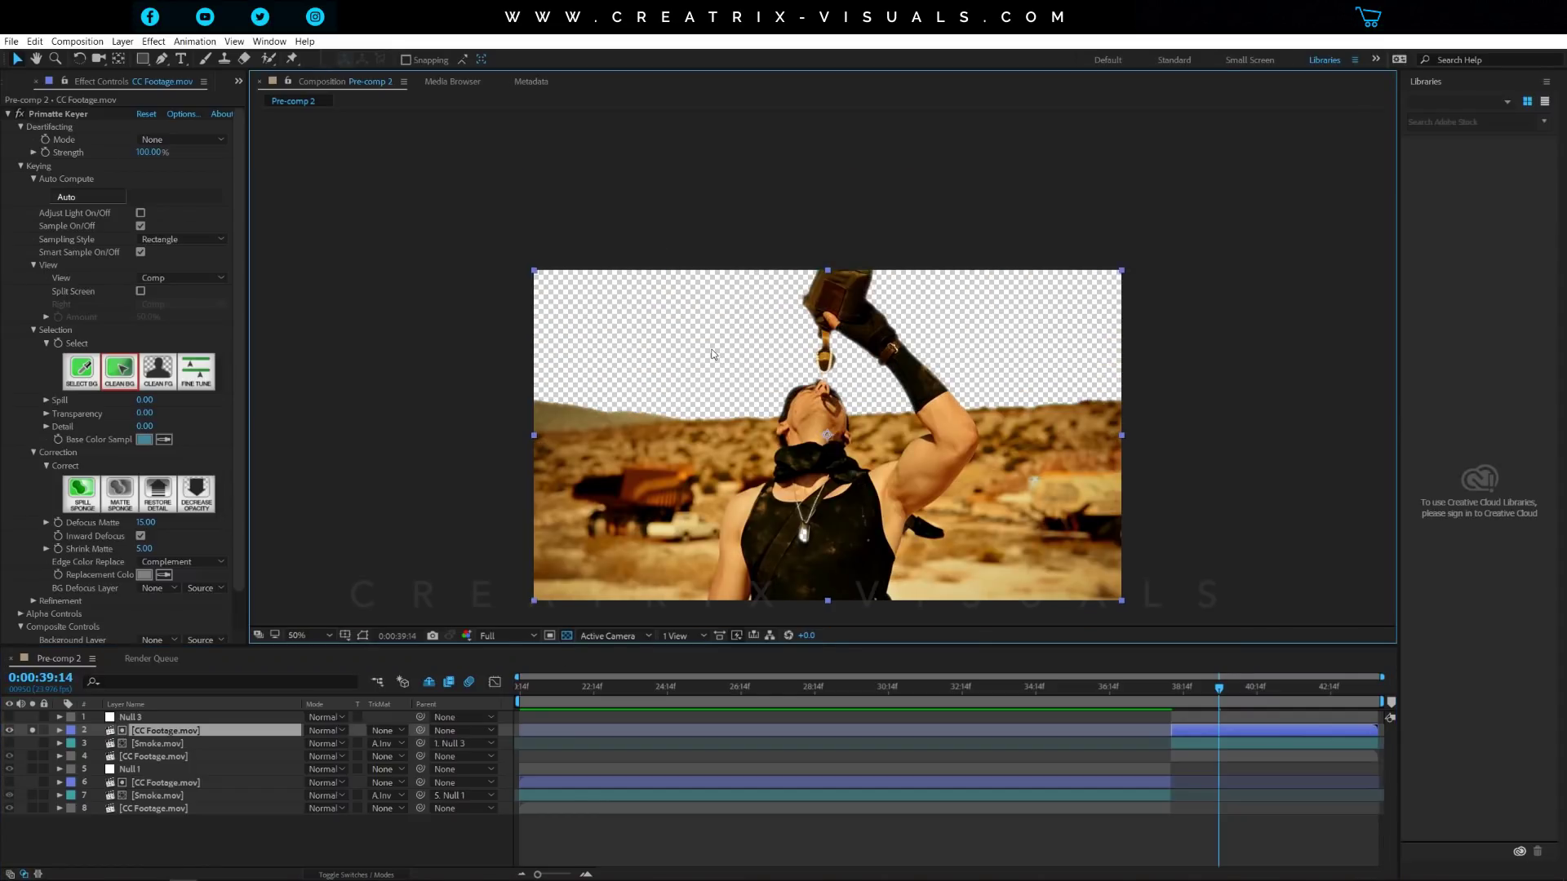
click(567, 637)
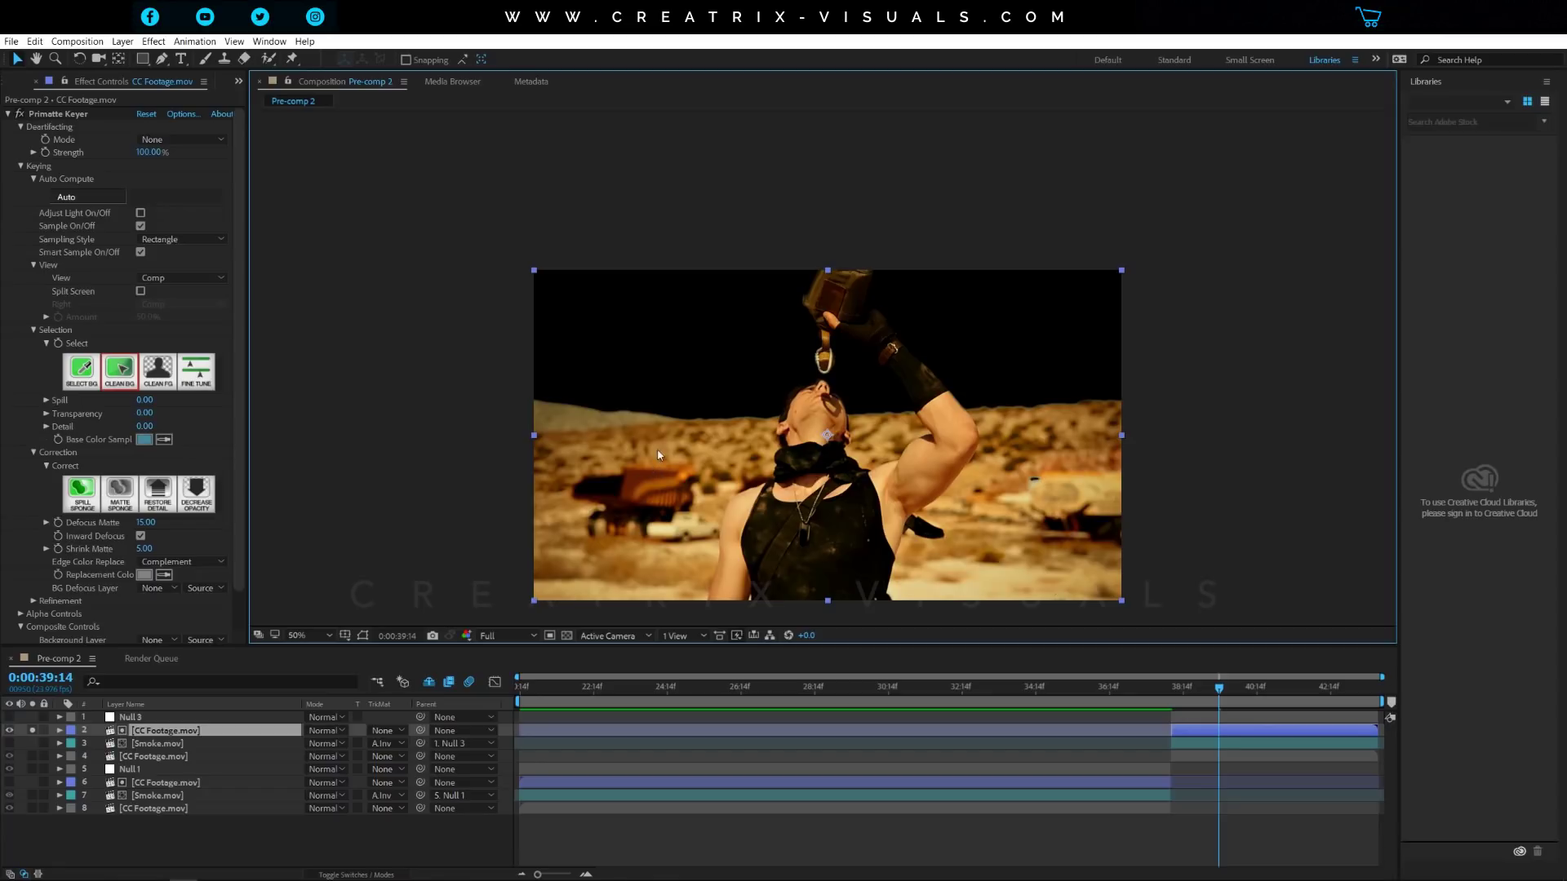
click(566, 636)
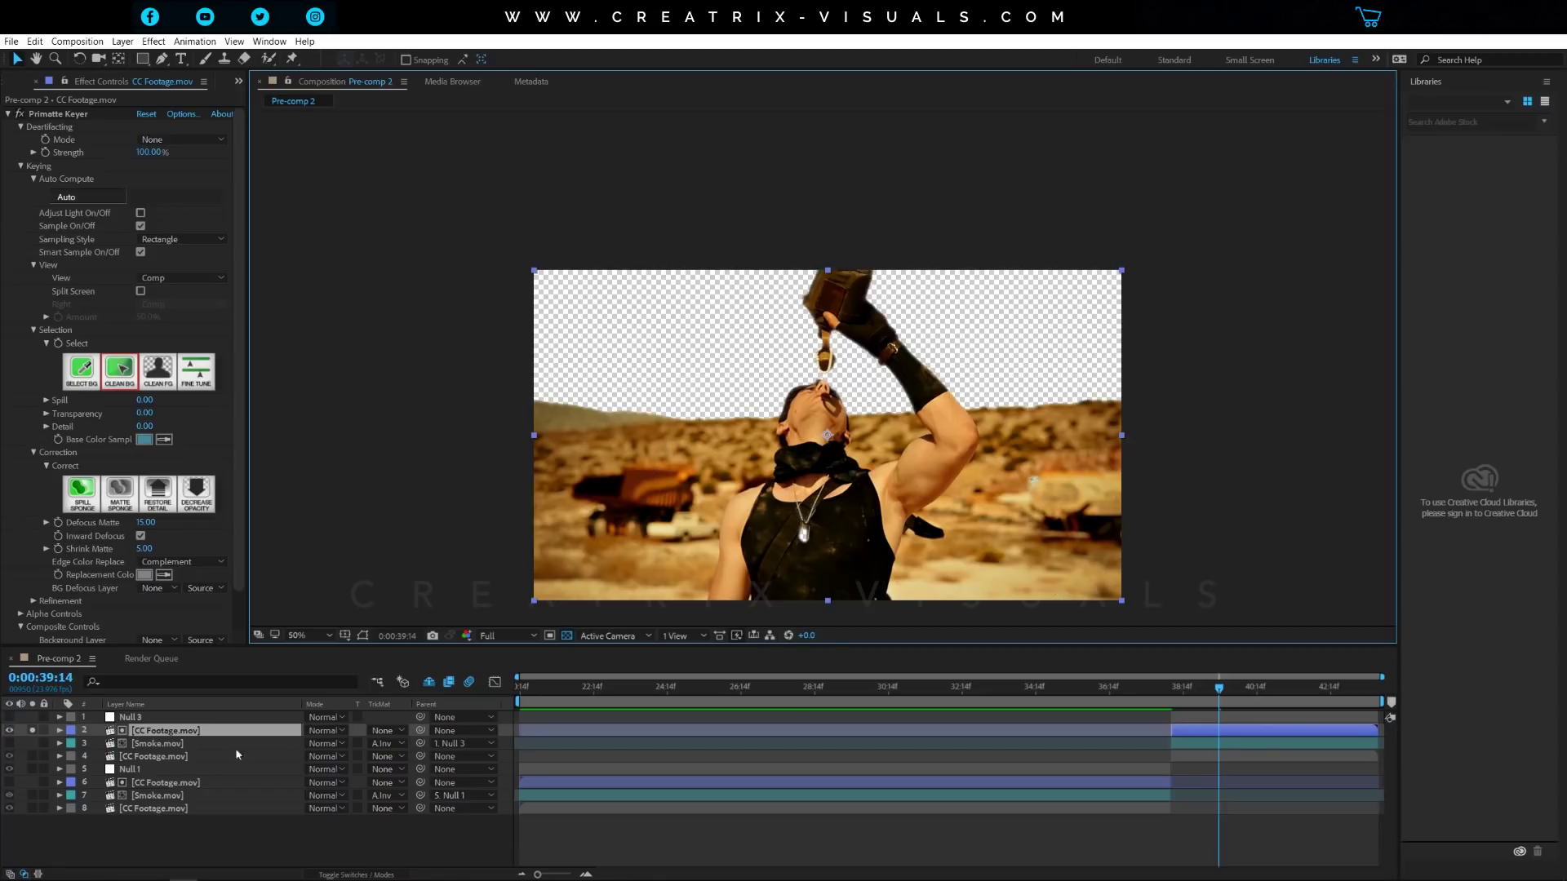
click(385, 743)
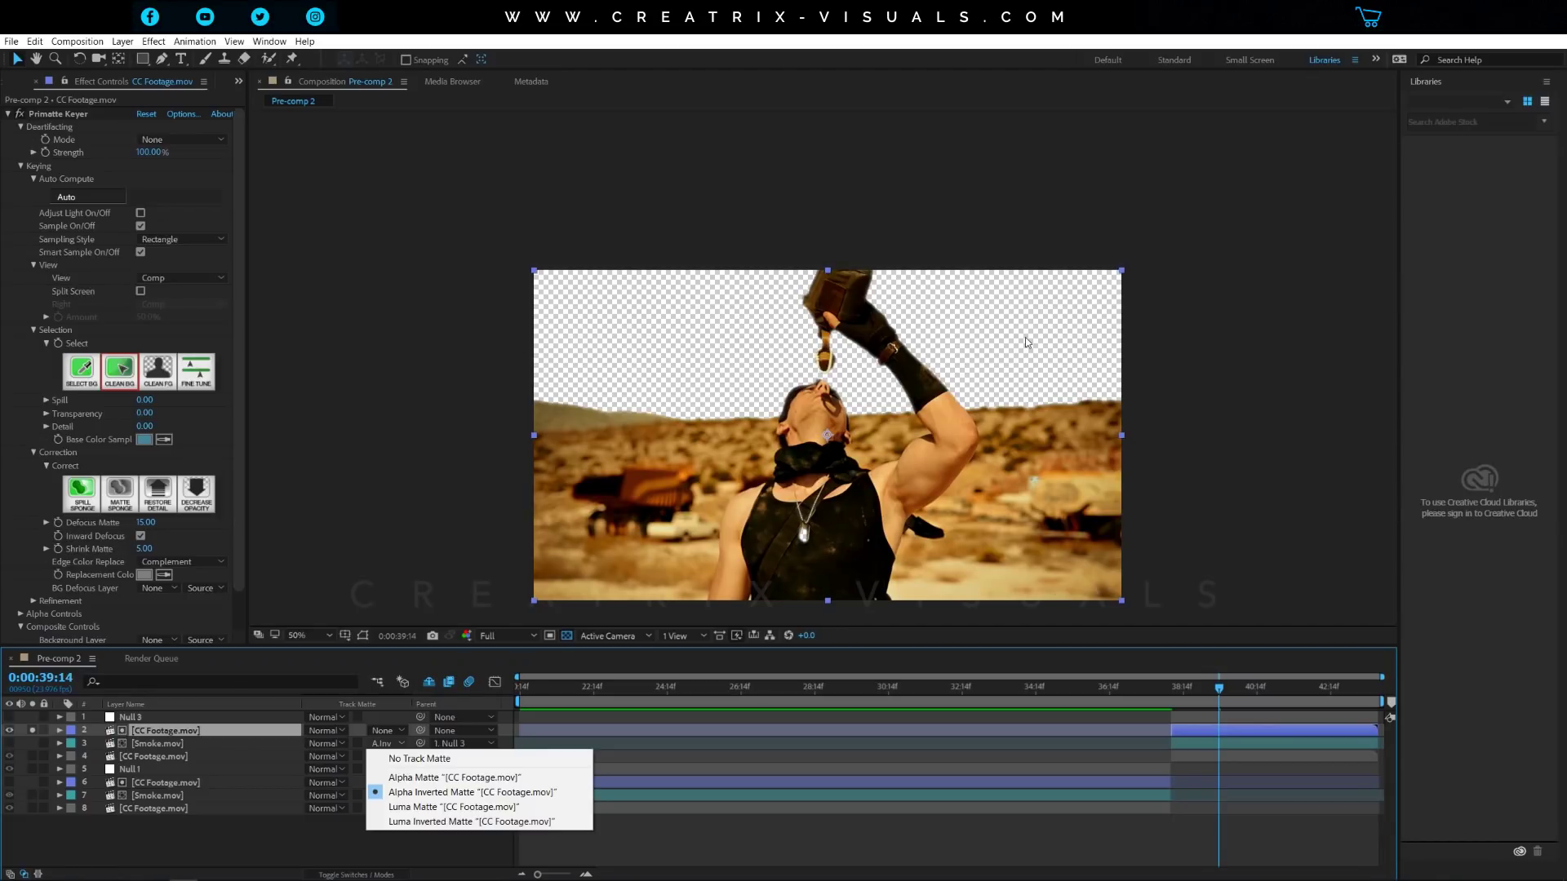
Keep Alpha Inverted Matte, unsolo layer 2, show Smoke.mov, check at 50%, and select Smoke.mov
click(31, 733)
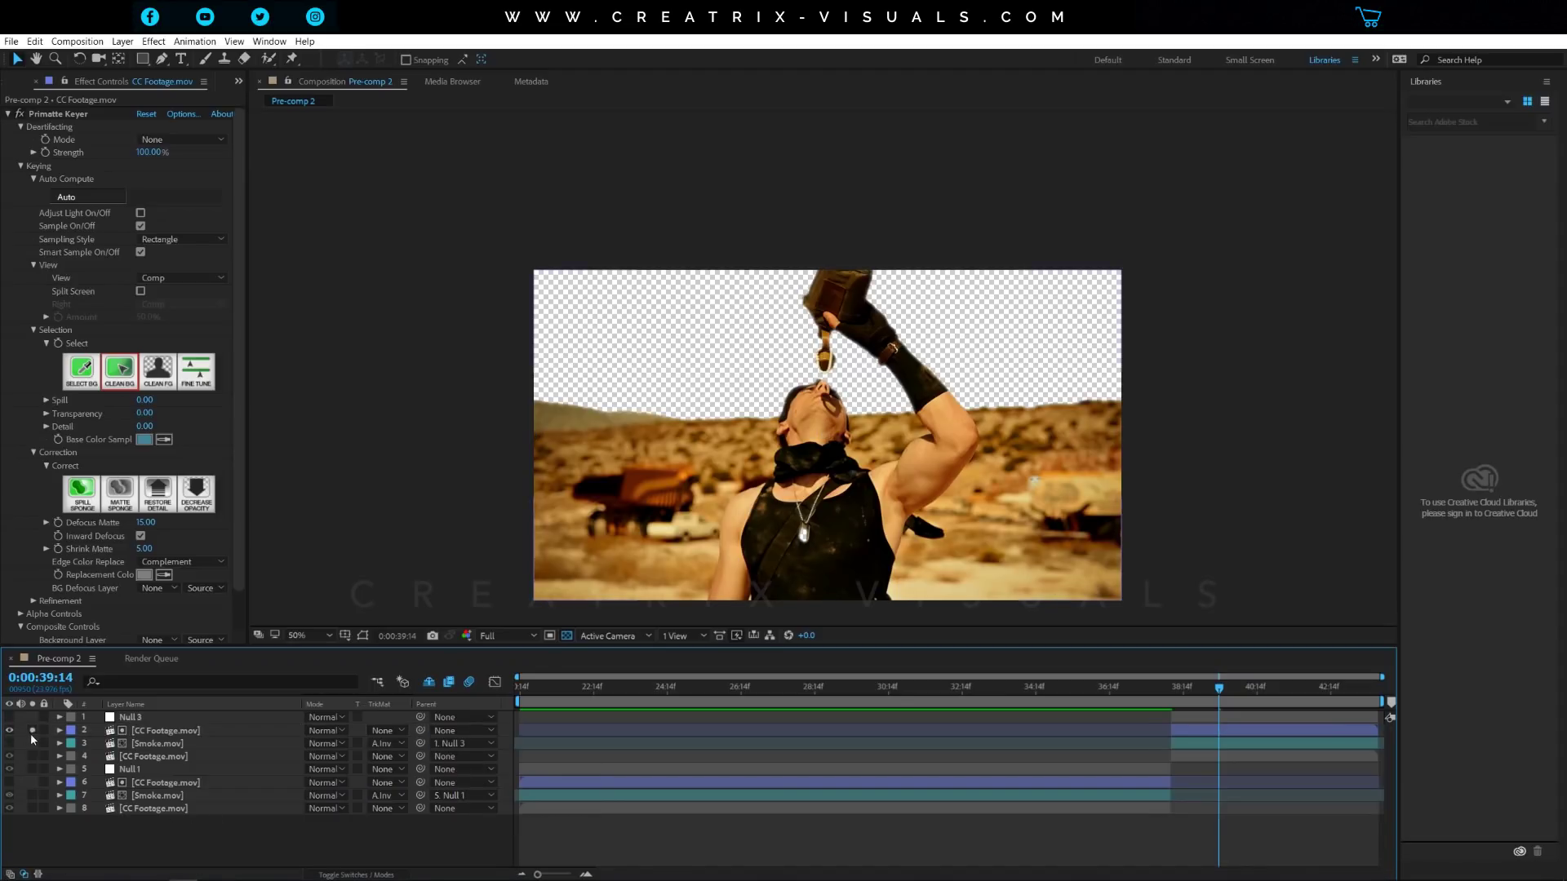
click(32, 731)
click(10, 744)
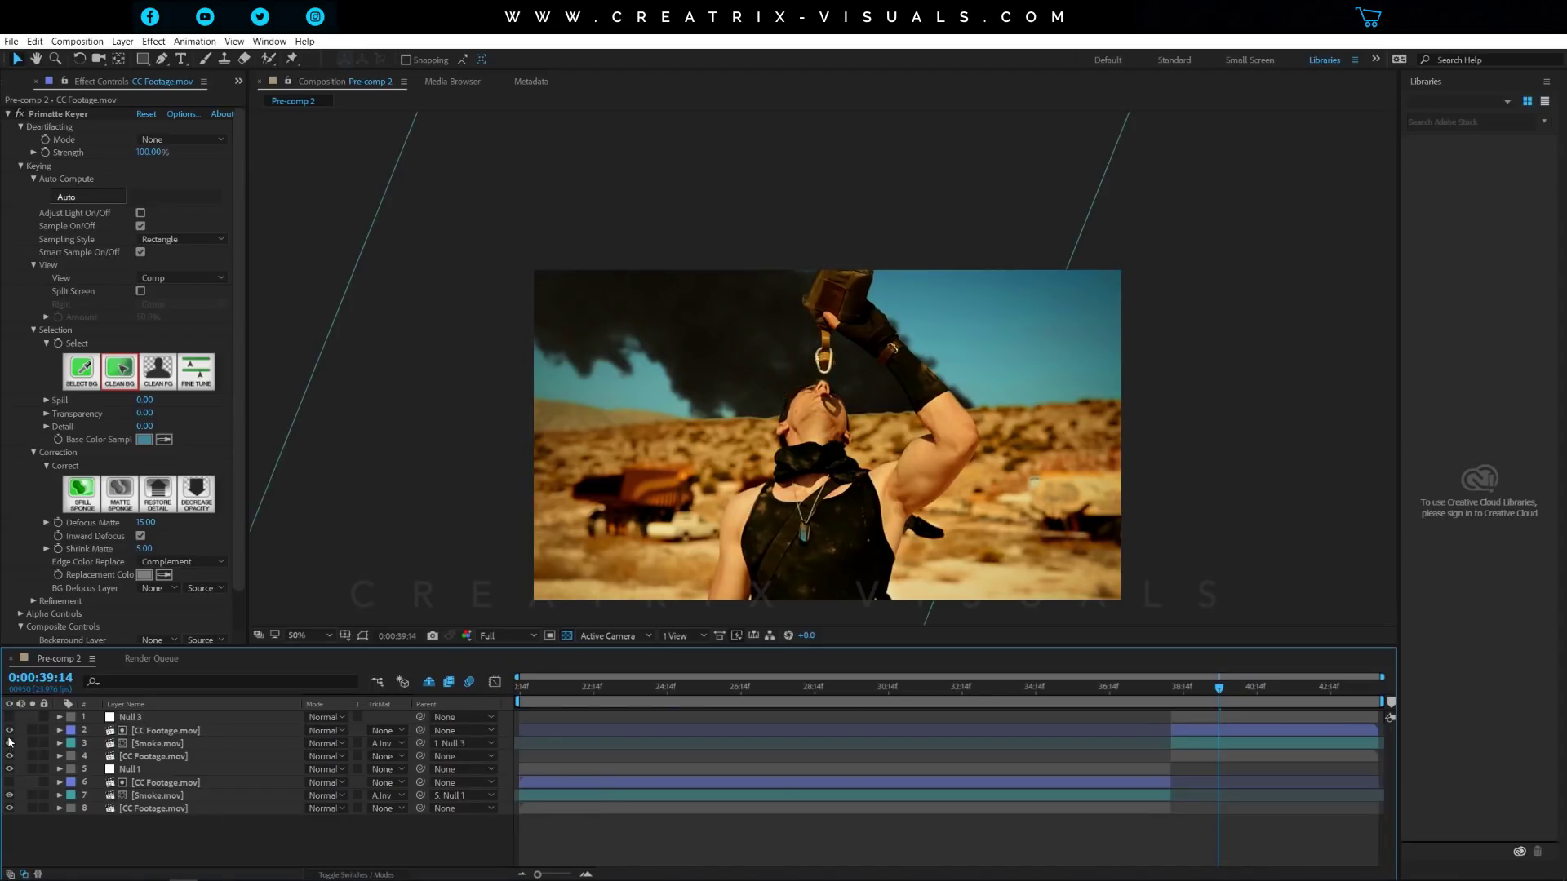
click(9, 730)
key(period)
key(period)
key(comma)
key(comma)
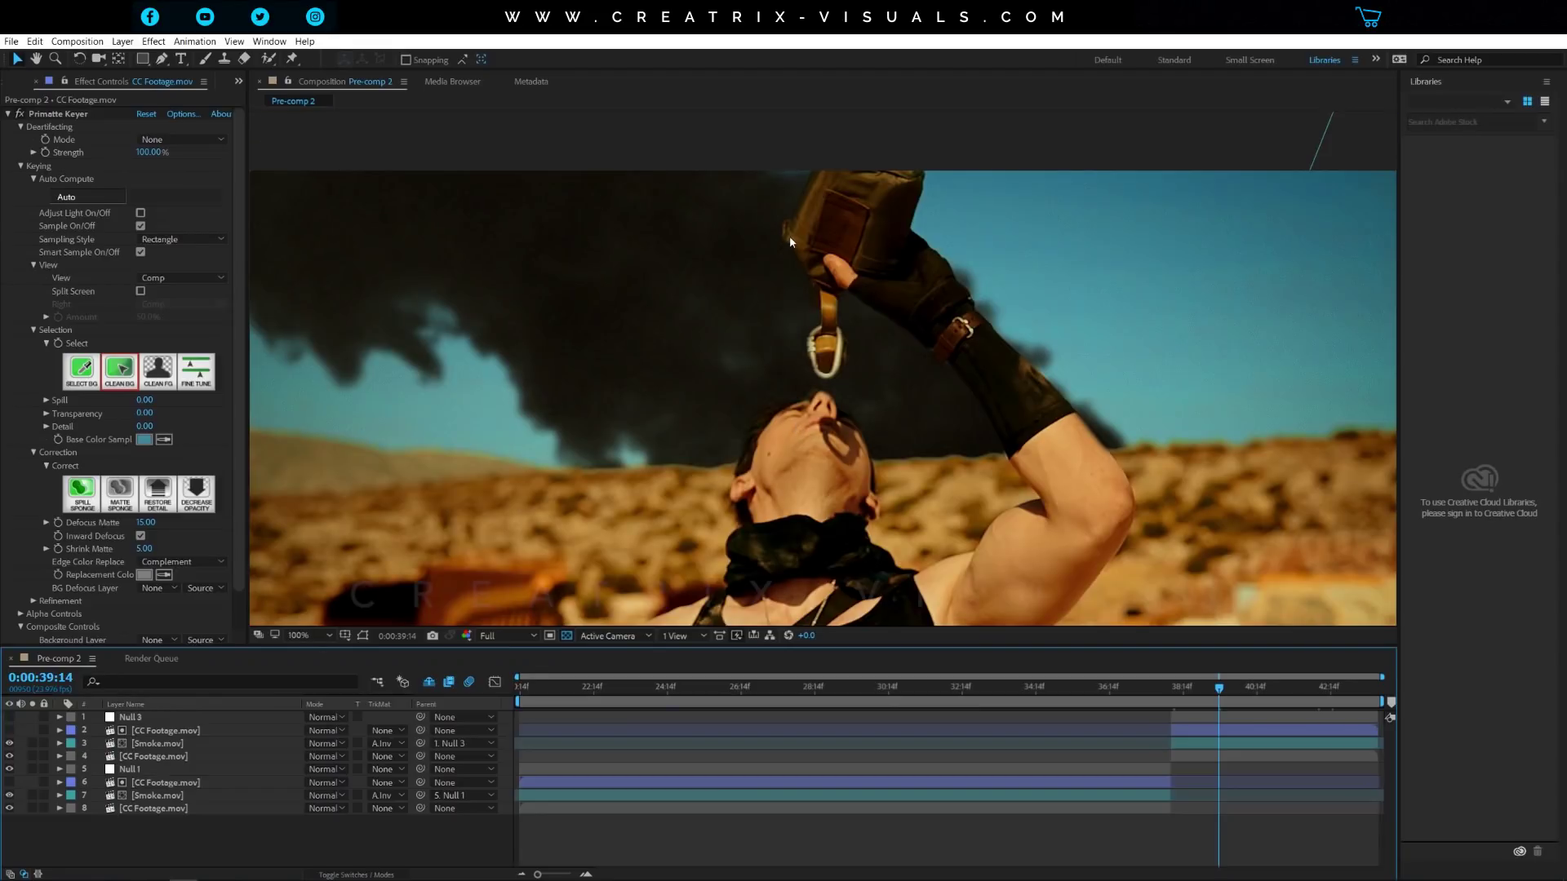
key(comma)
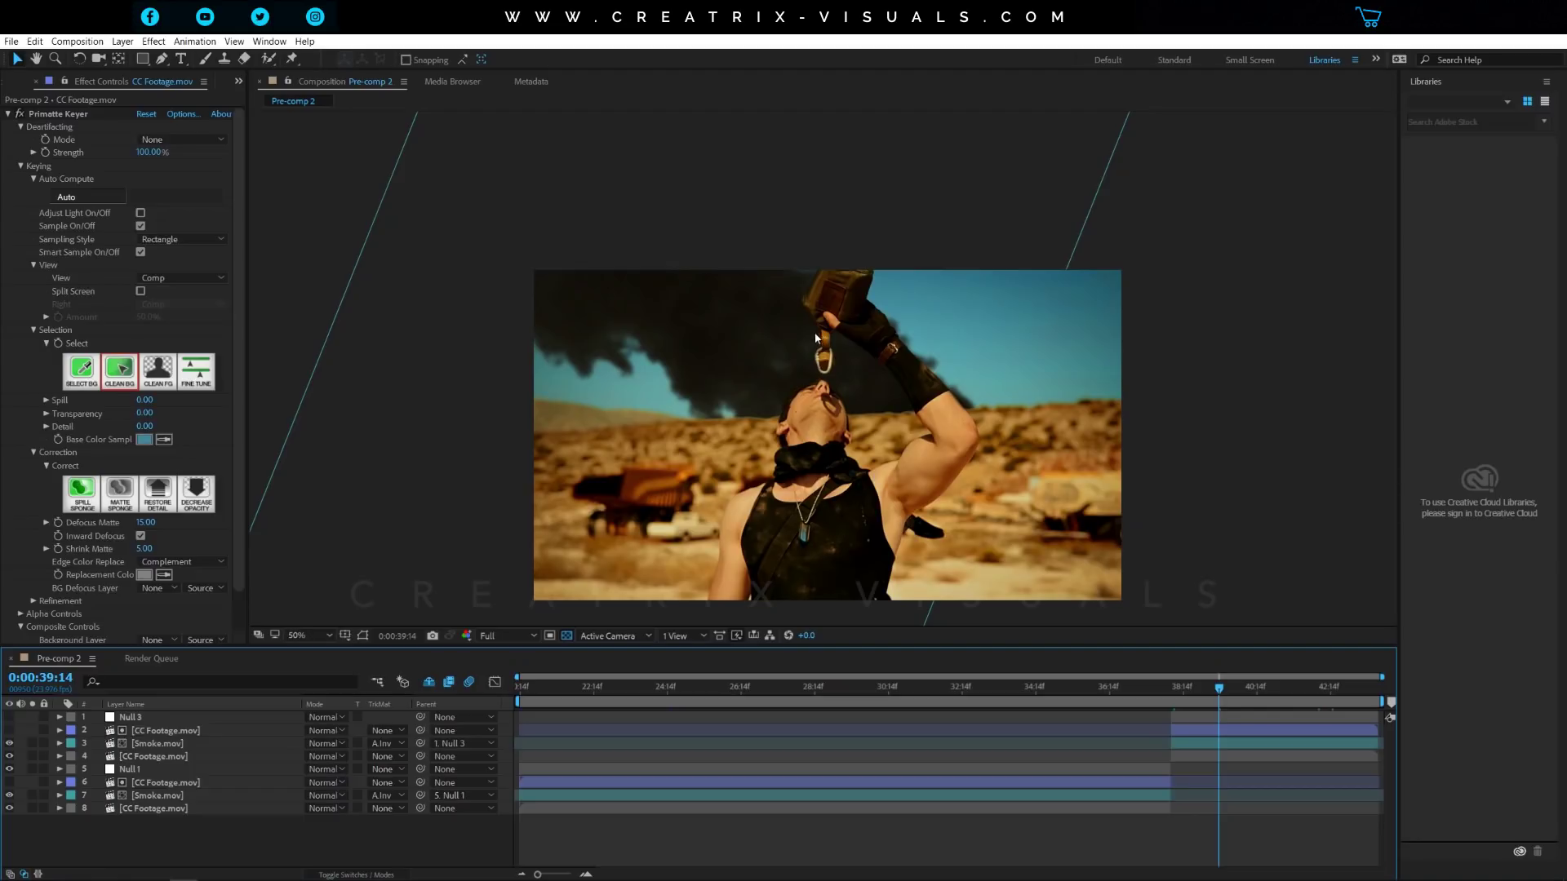
click(170, 745)
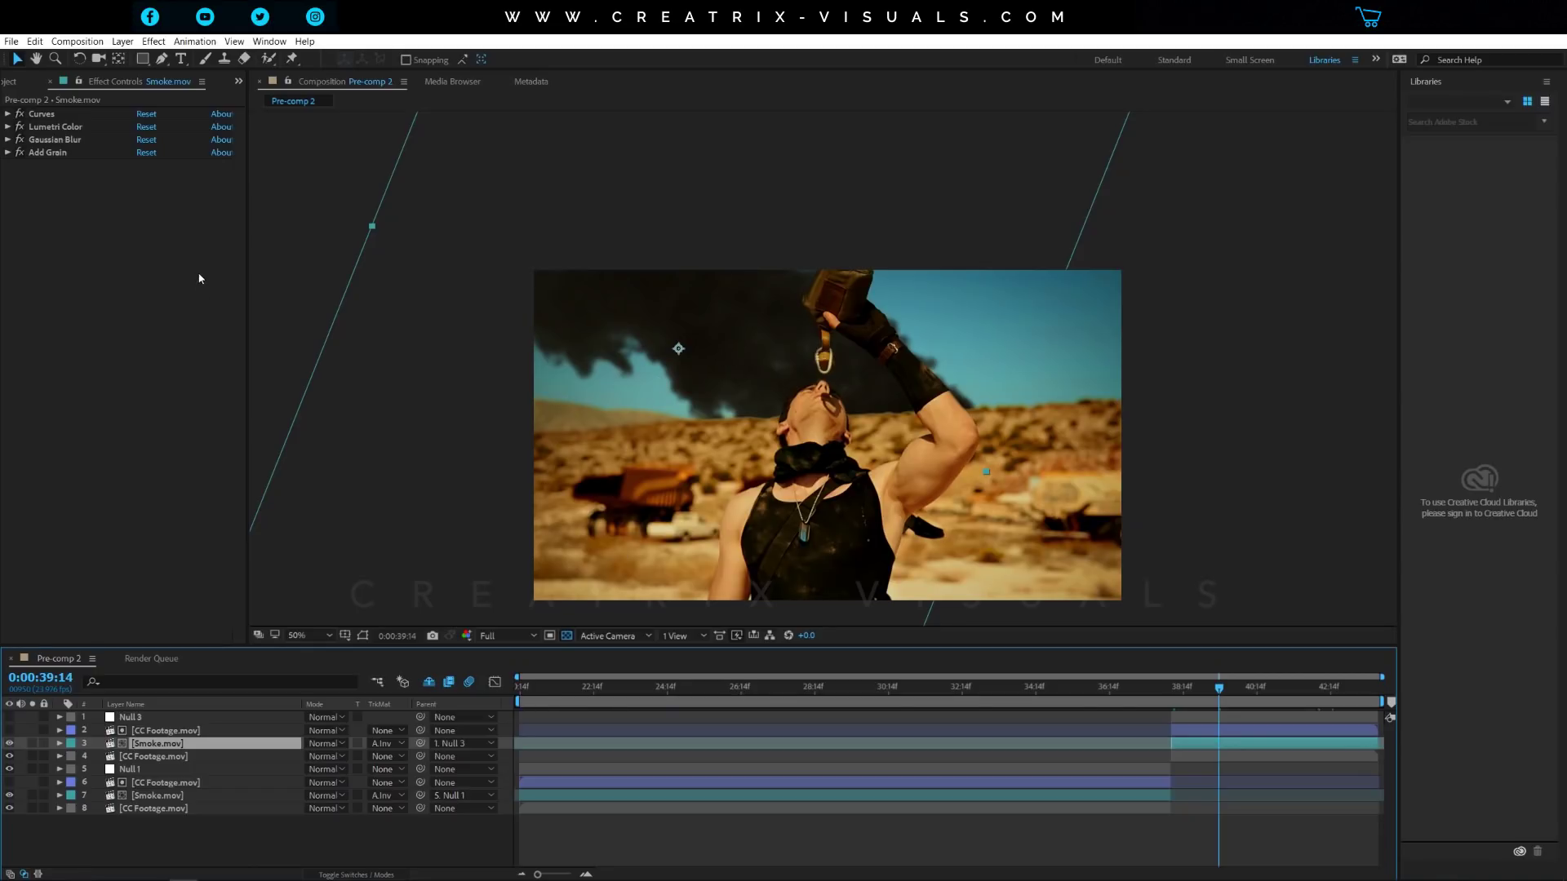
Disable Smoke.mov's grading effects, zoom the viewer to 100%, and expand its Curves settings
click(19, 117)
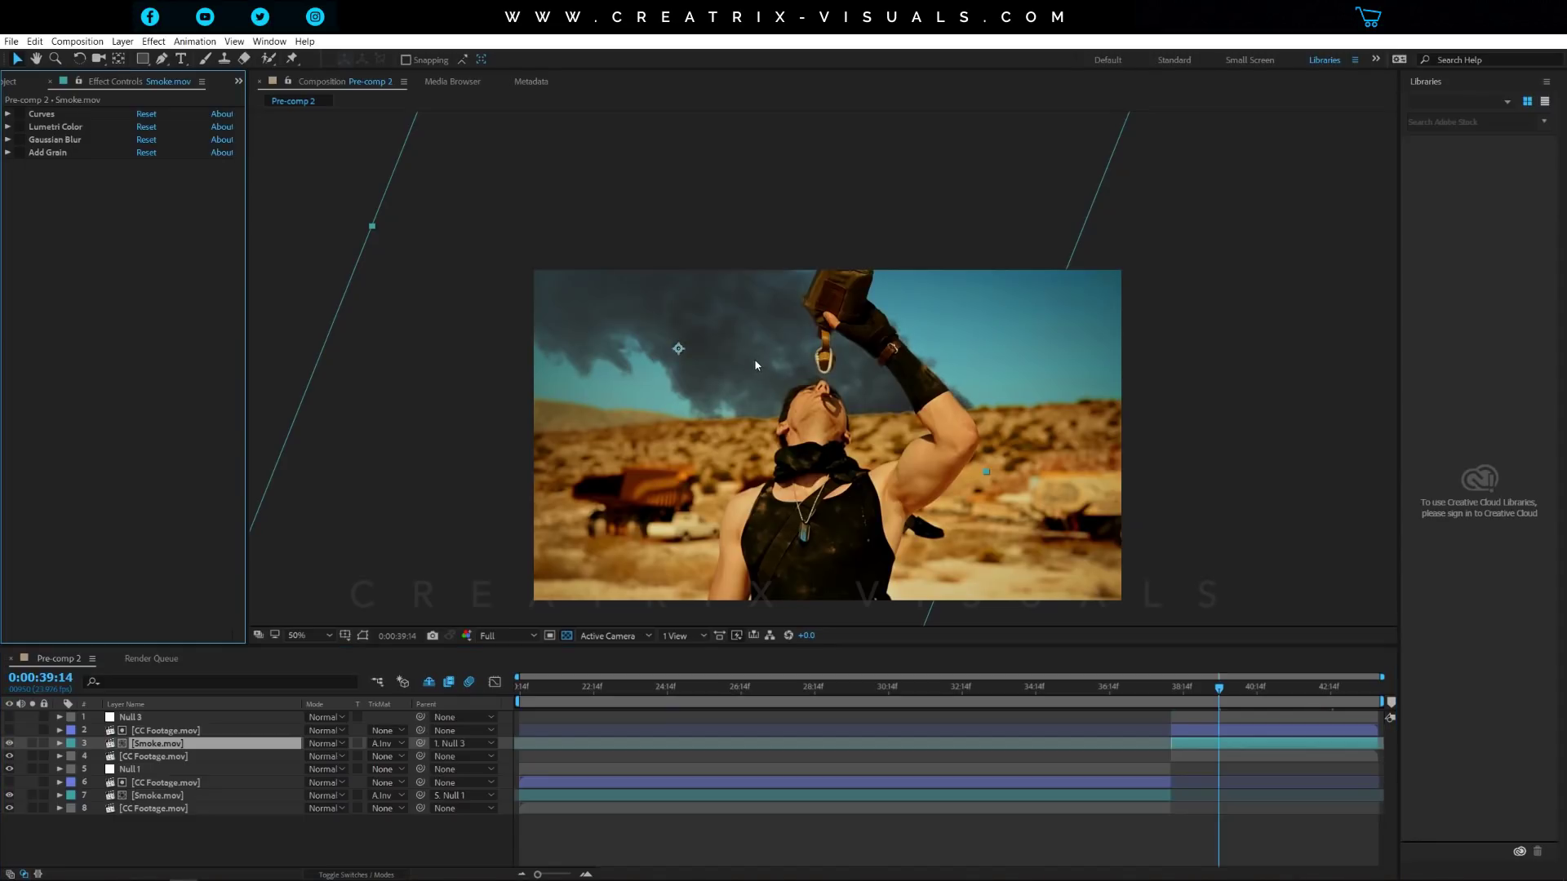
key(period)
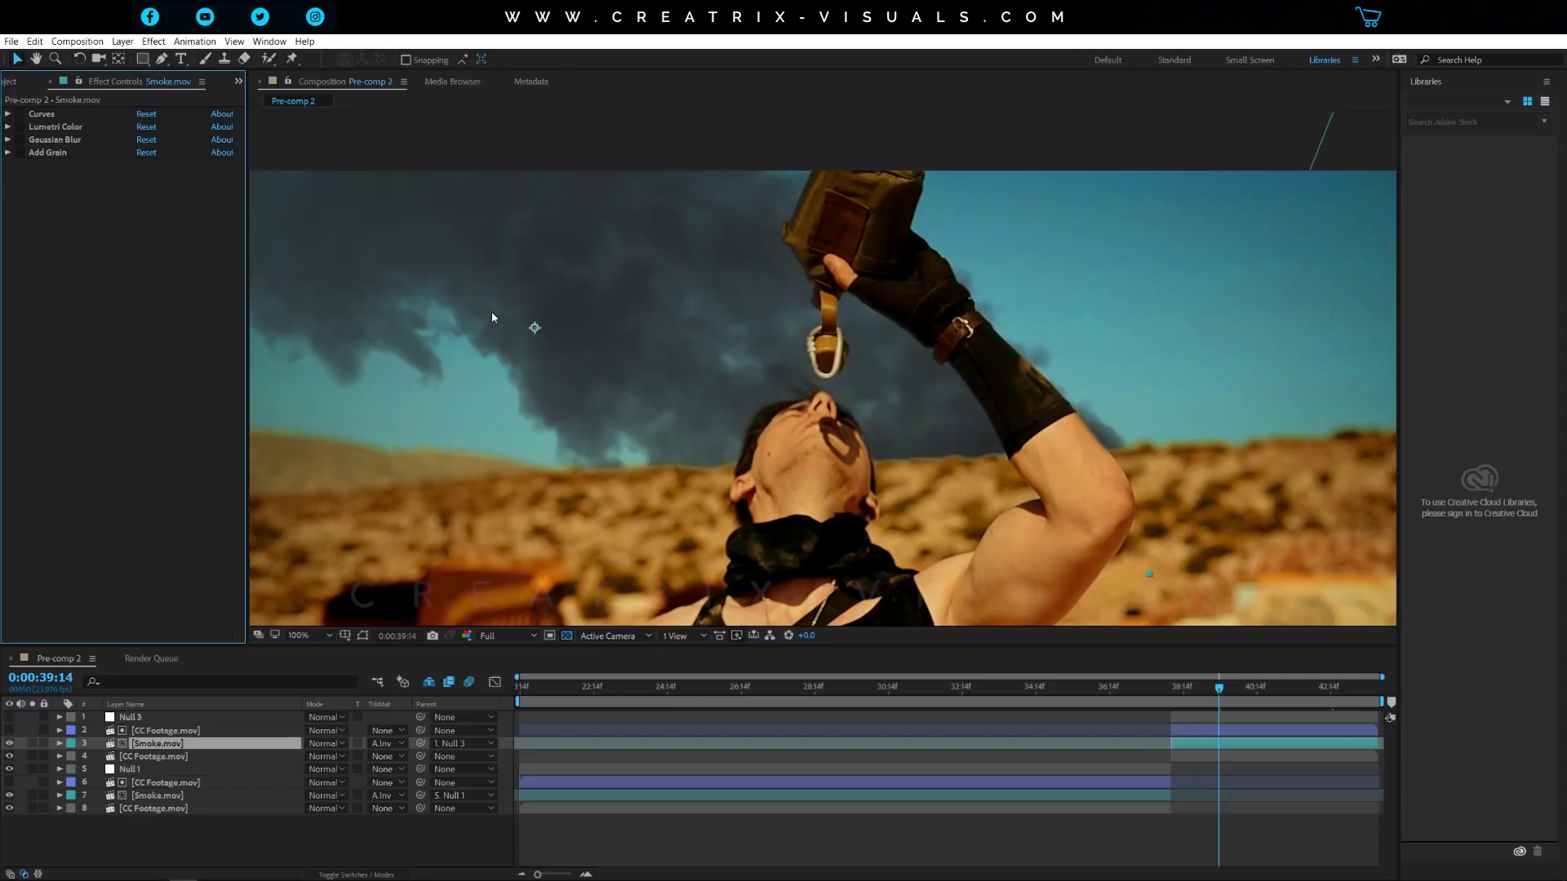
click(8, 114)
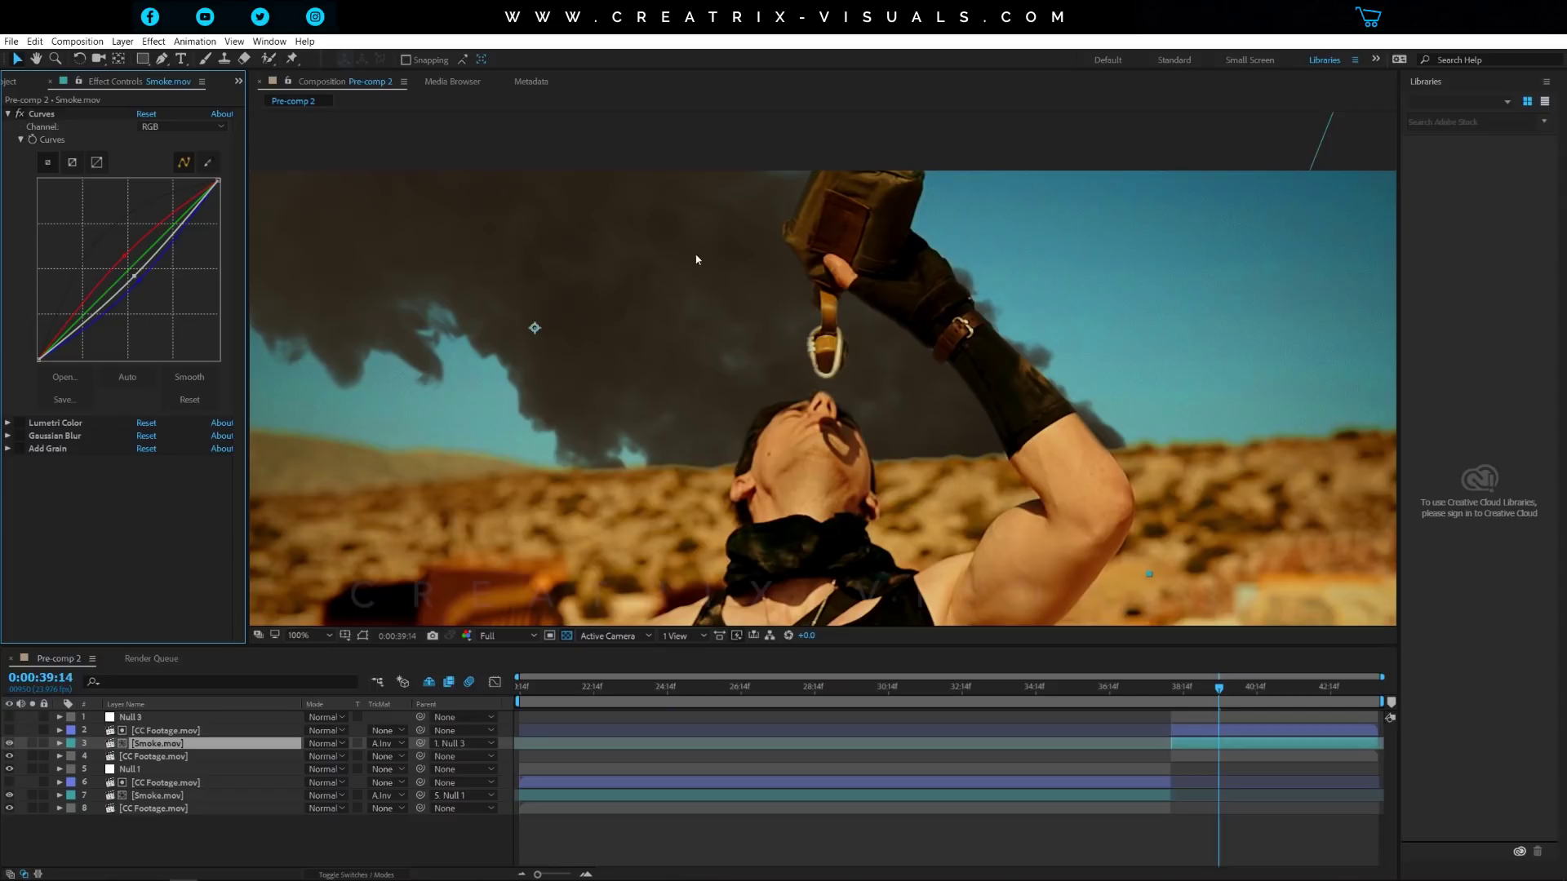
Switch Curves to the Alpha channel and raise the curve to thicken the smoke
click(182, 126)
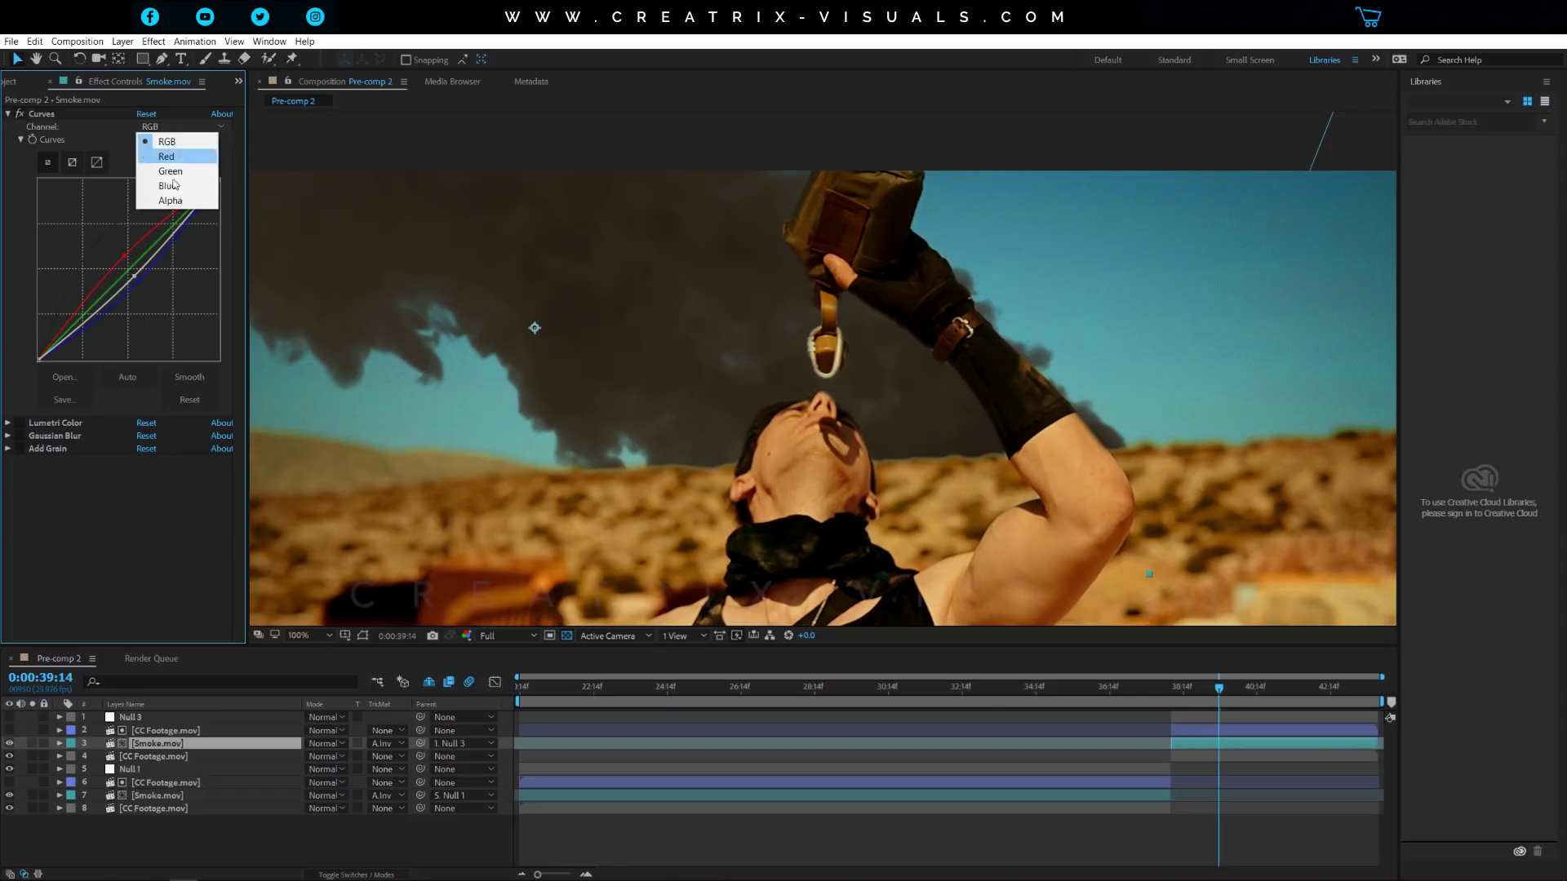
click(167, 199)
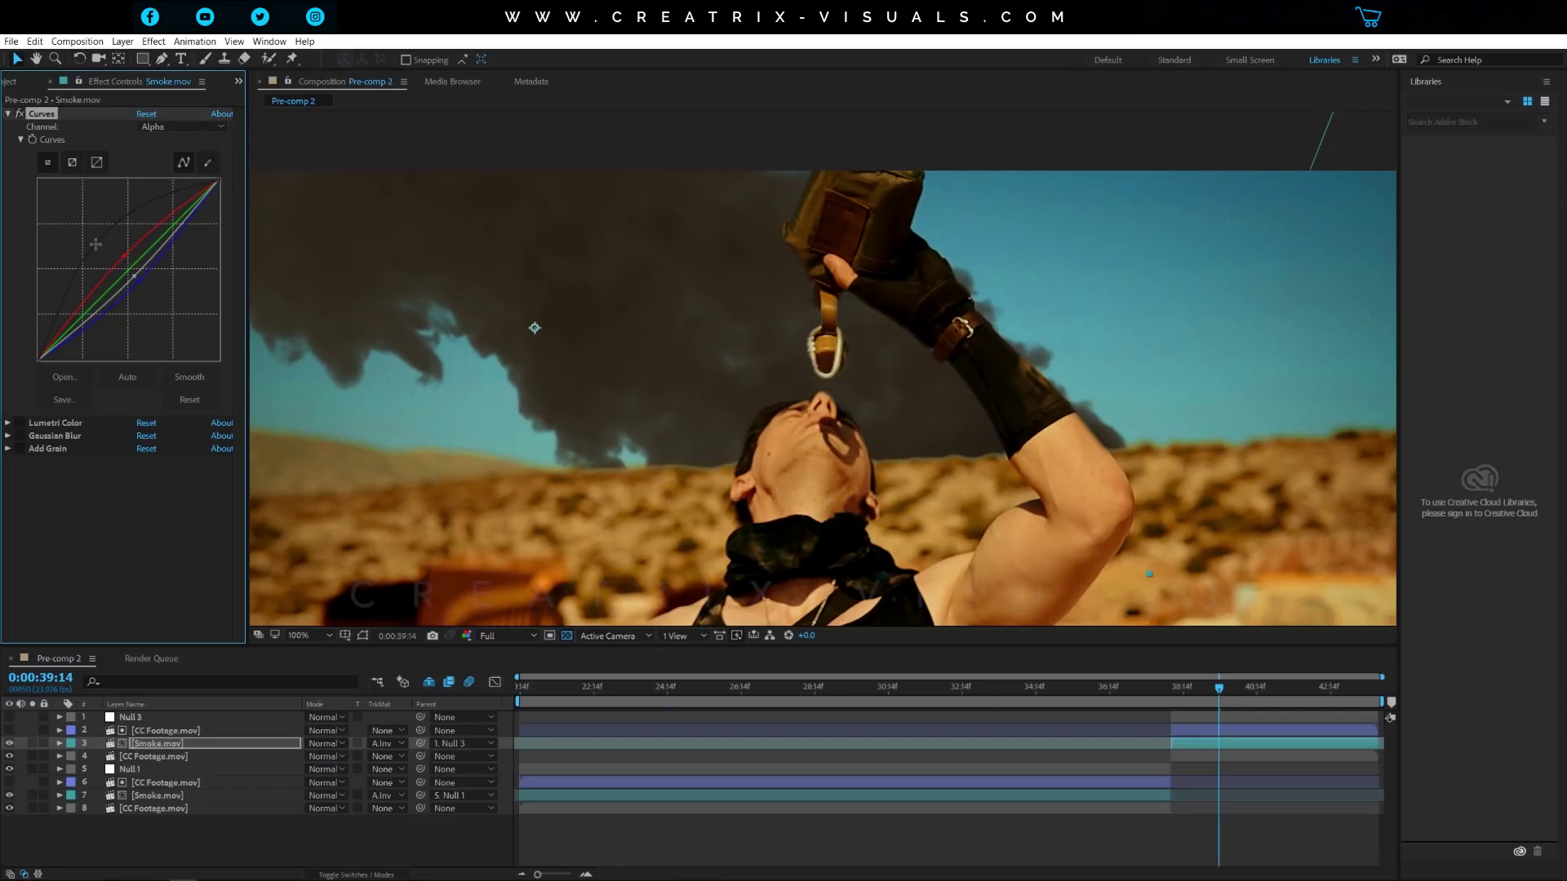
mouse_move(102, 254)
mouse_down()
mouse_move(133, 285)
mouse_move(102, 246)
mouse_up()
Check the Red channel curve, then collapse Curves and expand Lumetri Color
click(175, 128)
click(155, 154)
scroll(569, 338, down, 4)
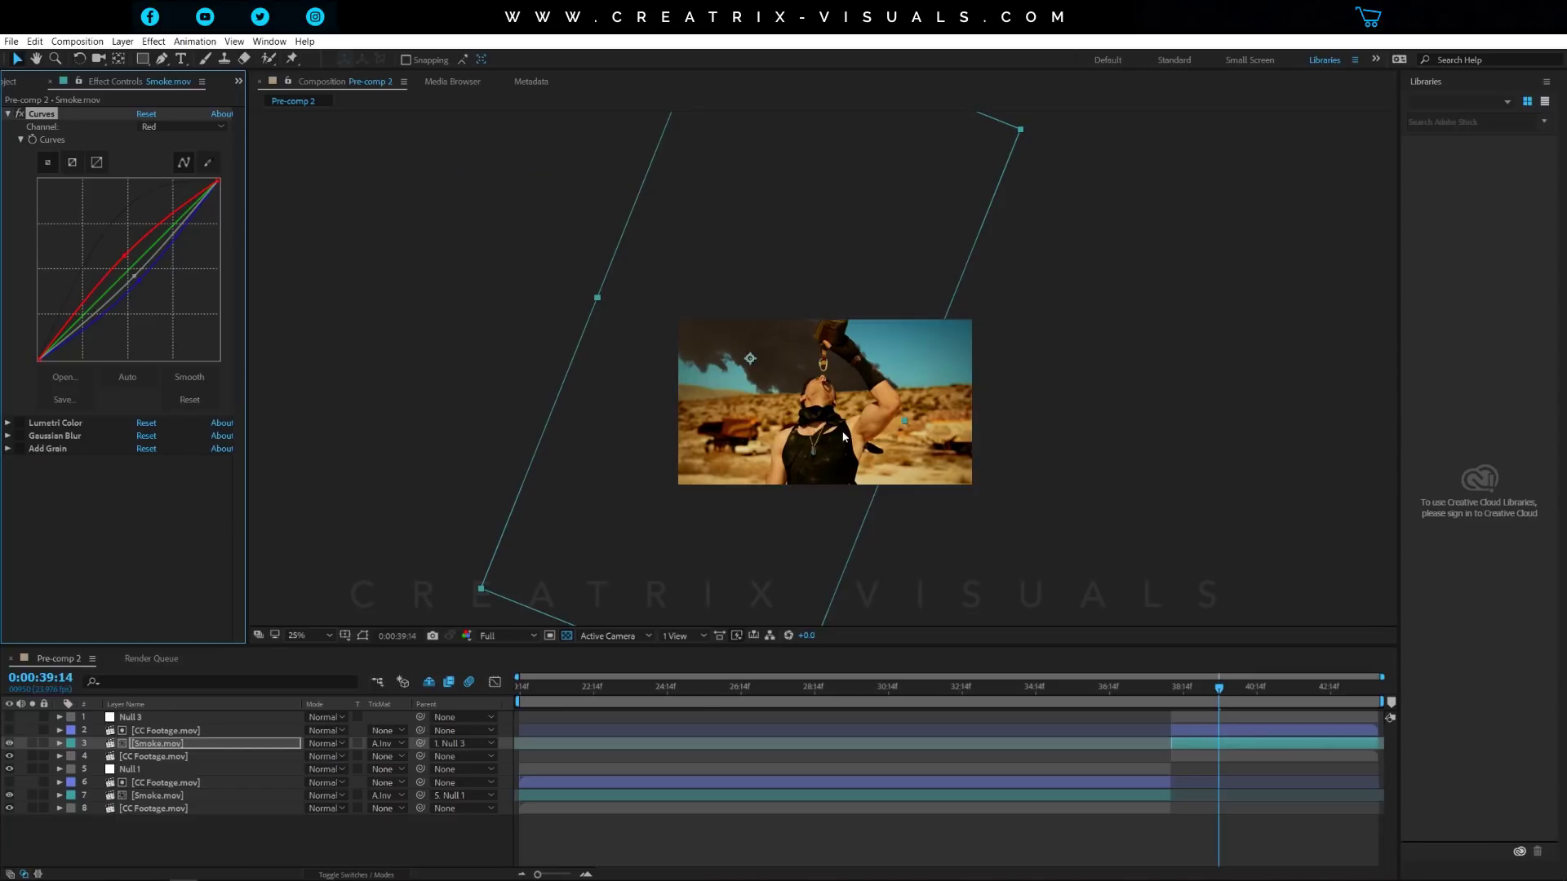
scroll(844, 436, up, 2)
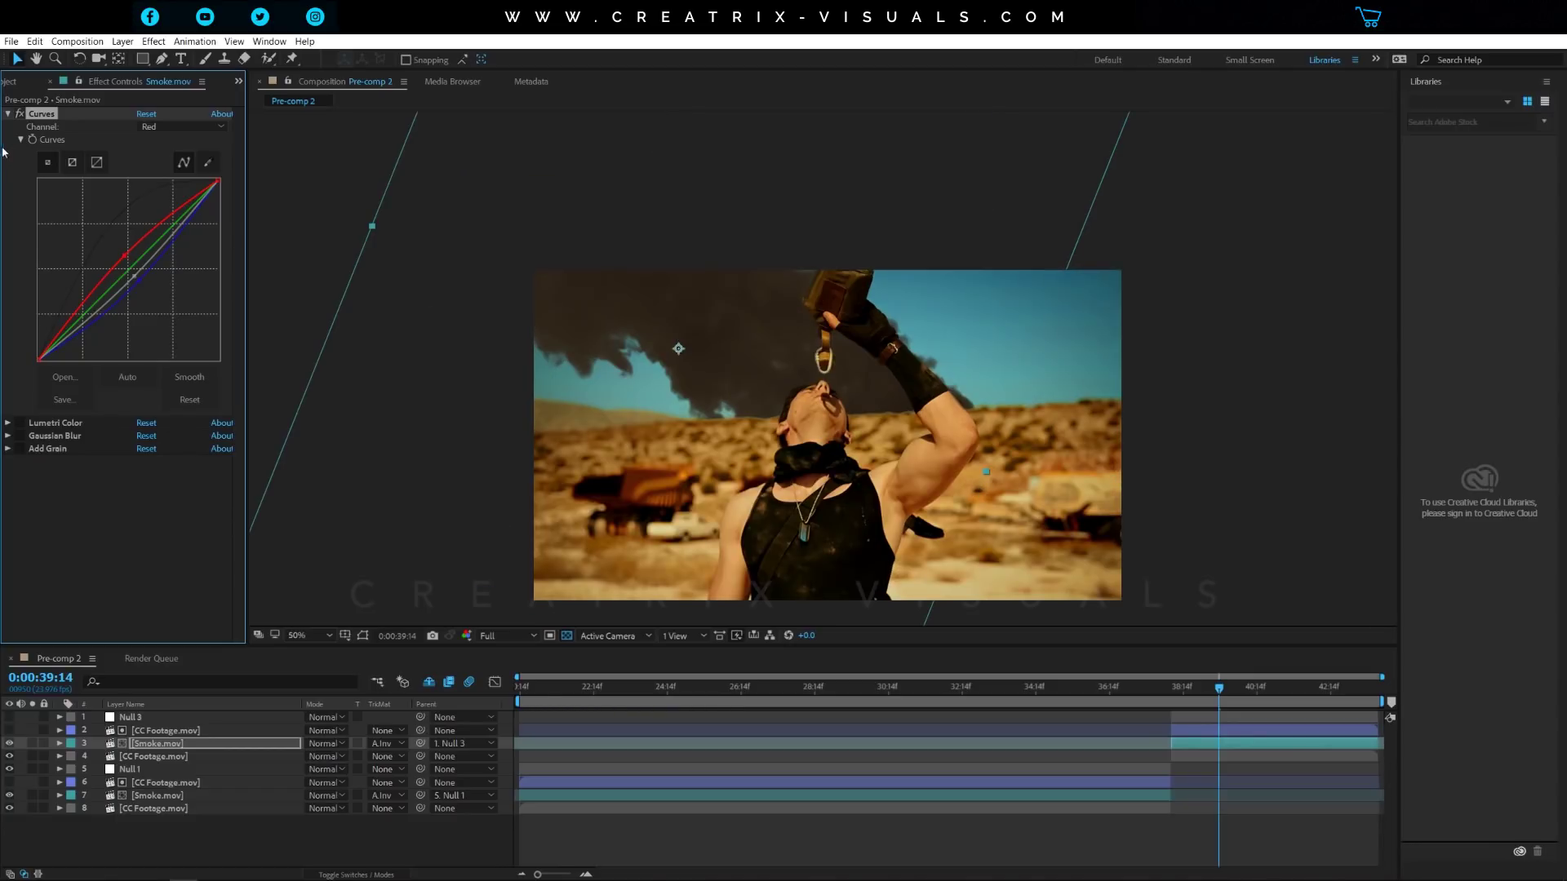
click(12, 115)
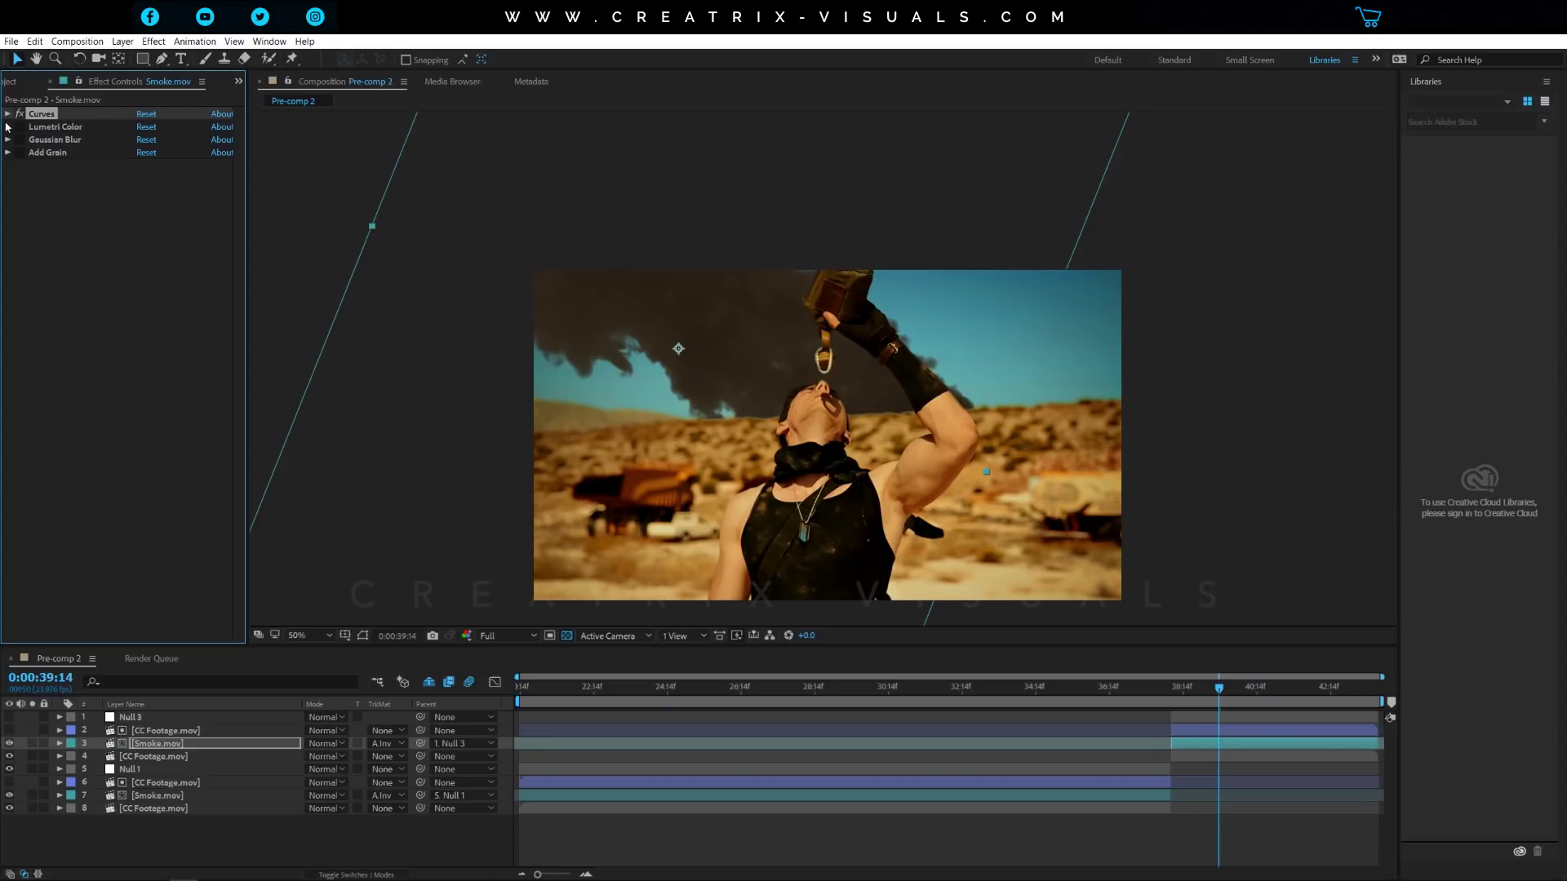
click(9, 128)
Enable the Lumetri Color grade with Contrast 150, then collapse and select it
click(19, 127)
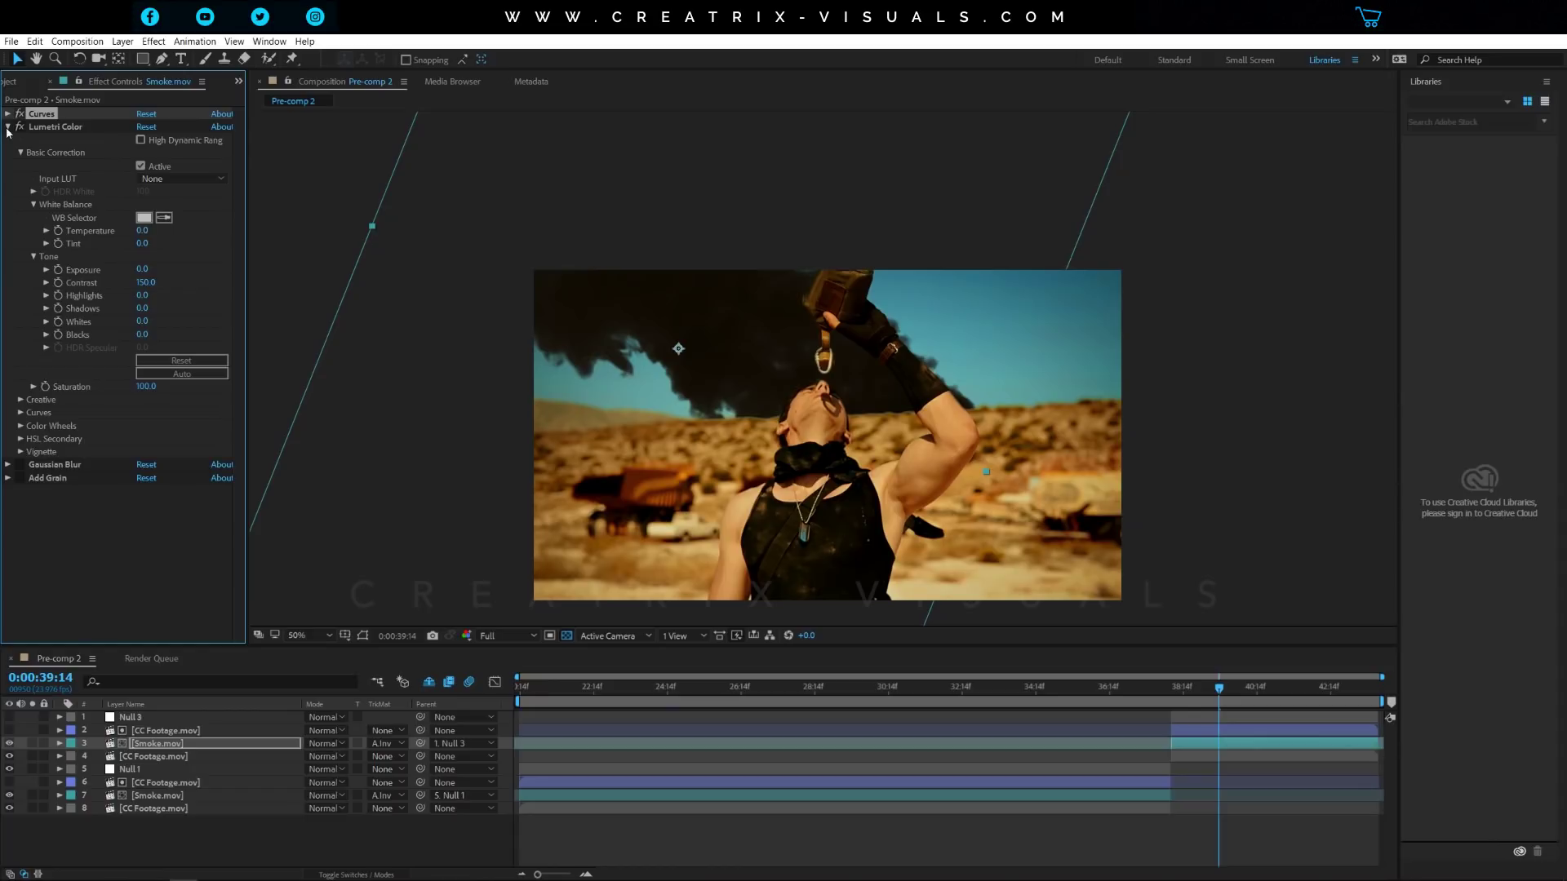
click(8, 128)
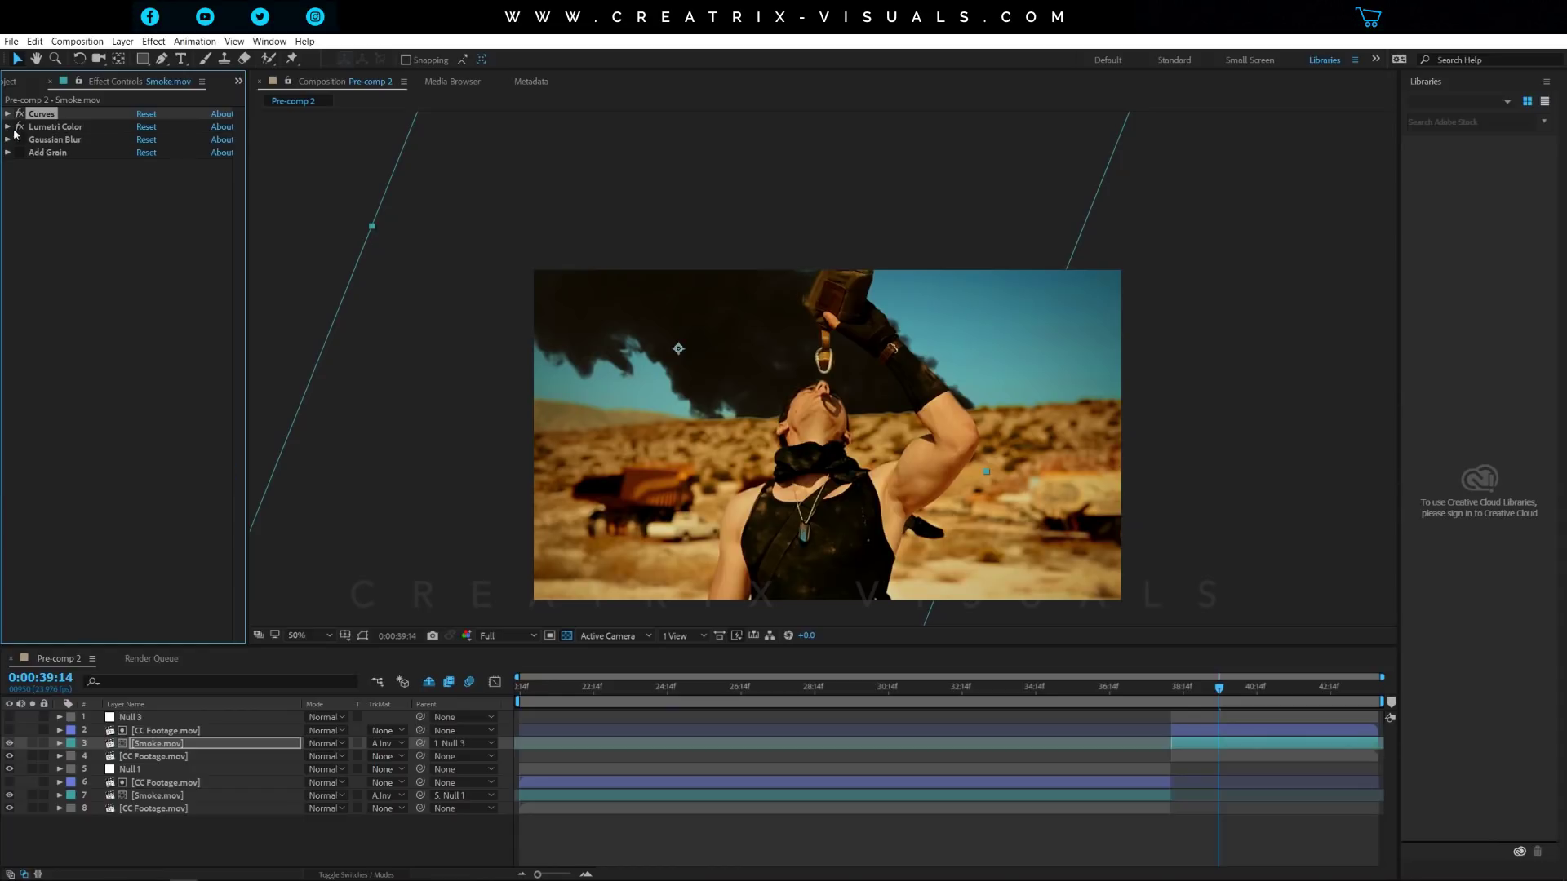
click(66, 128)
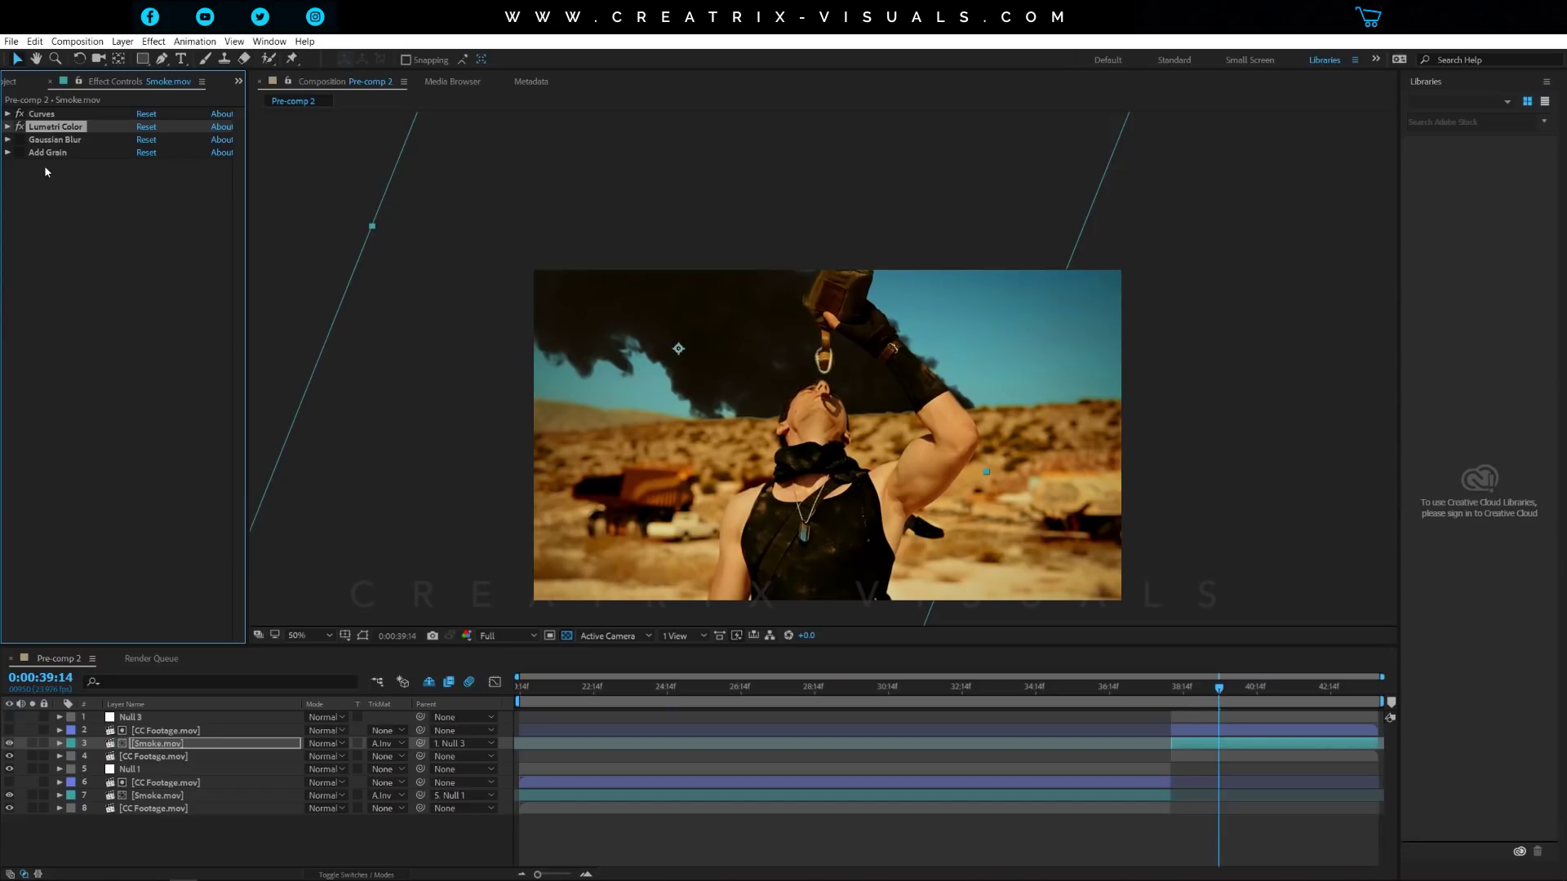
Inspect the smoke edges at 100% by panning across the shot, then switch on Gaussian Blur
key(period)
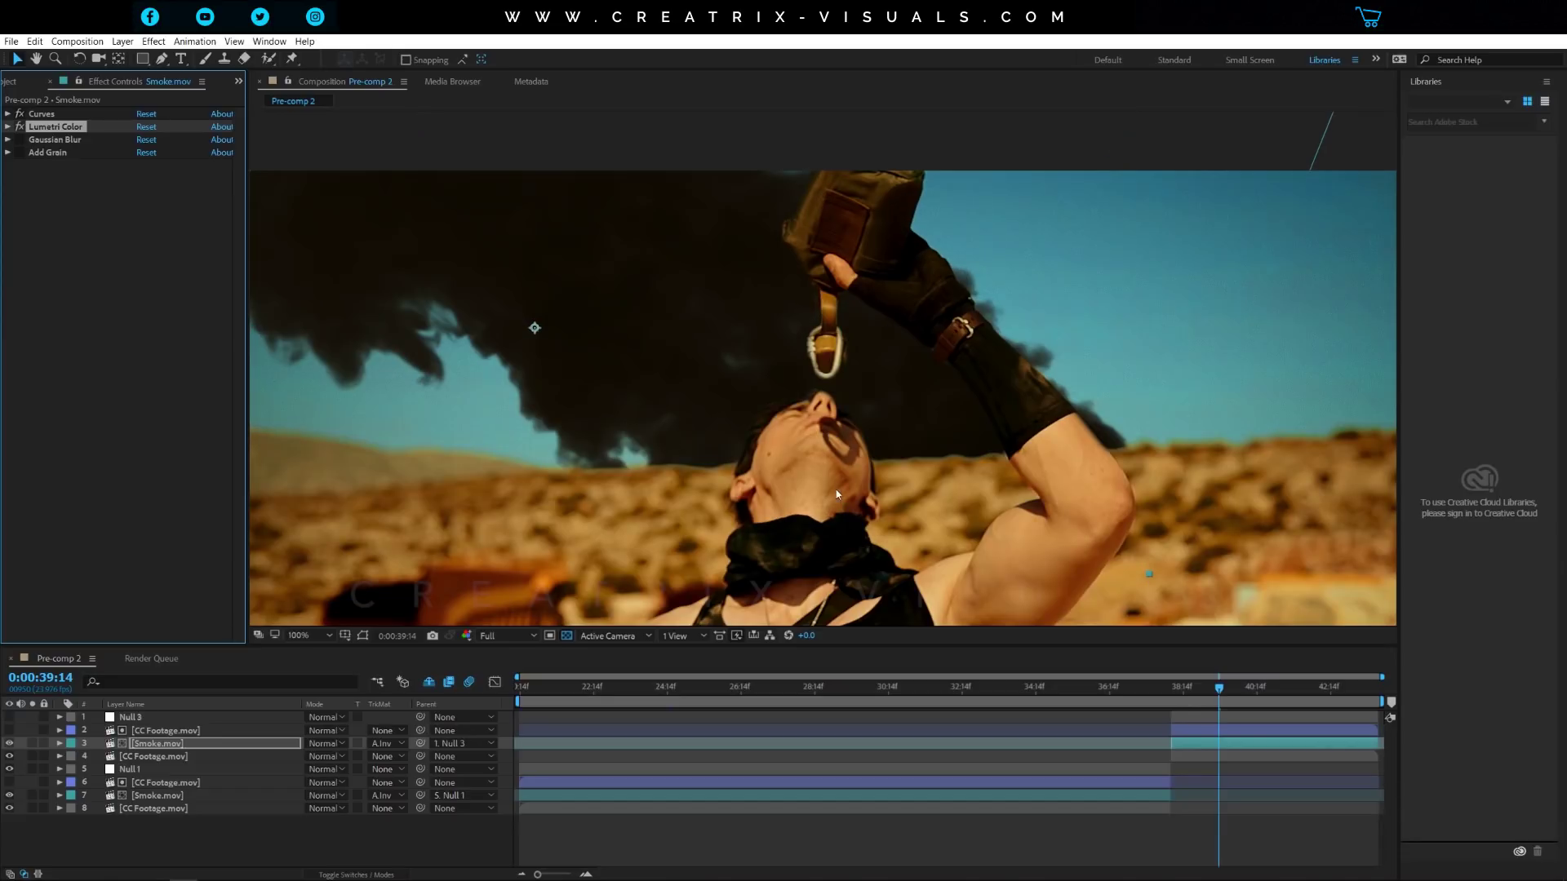
key(space)
drag(719, 520, 853, 445)
key(space)
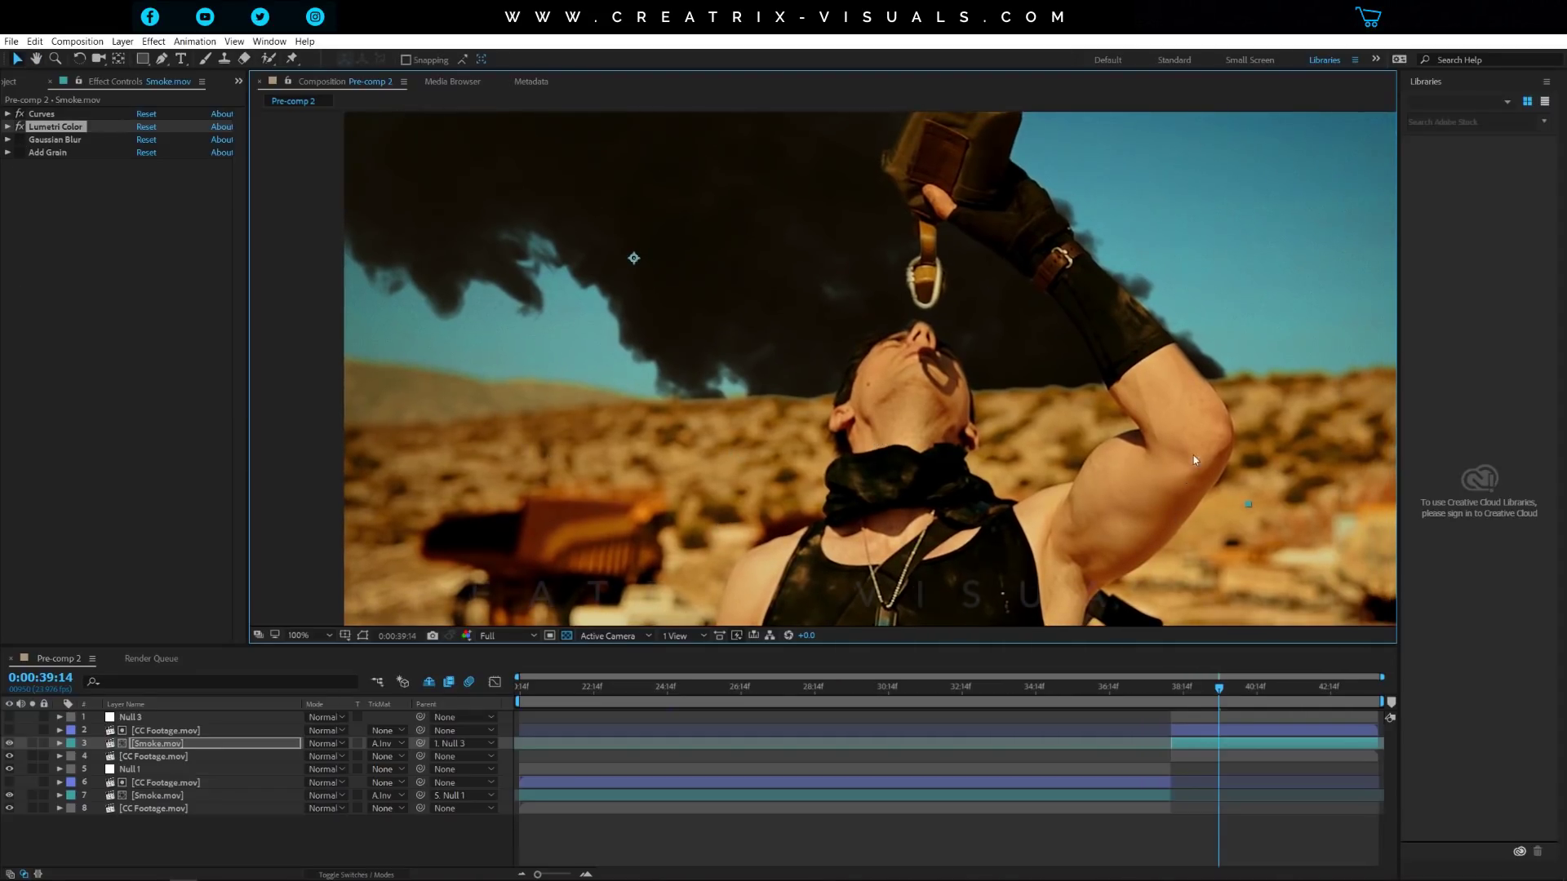
key(space)
drag(1183, 423, 1095, 435)
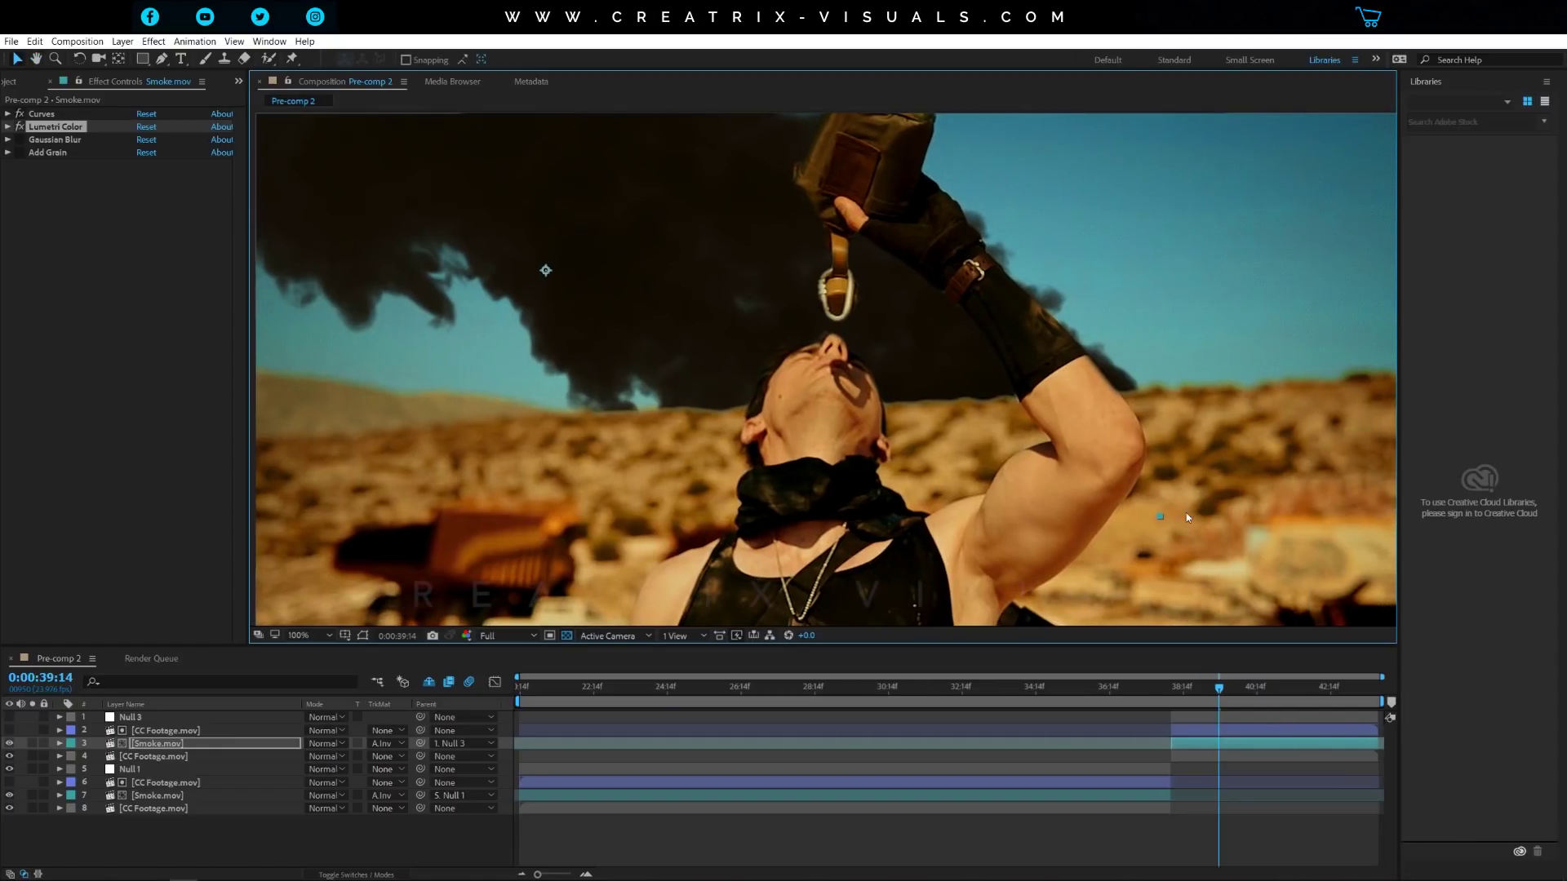
key(space)
drag(518, 423, 699, 489)
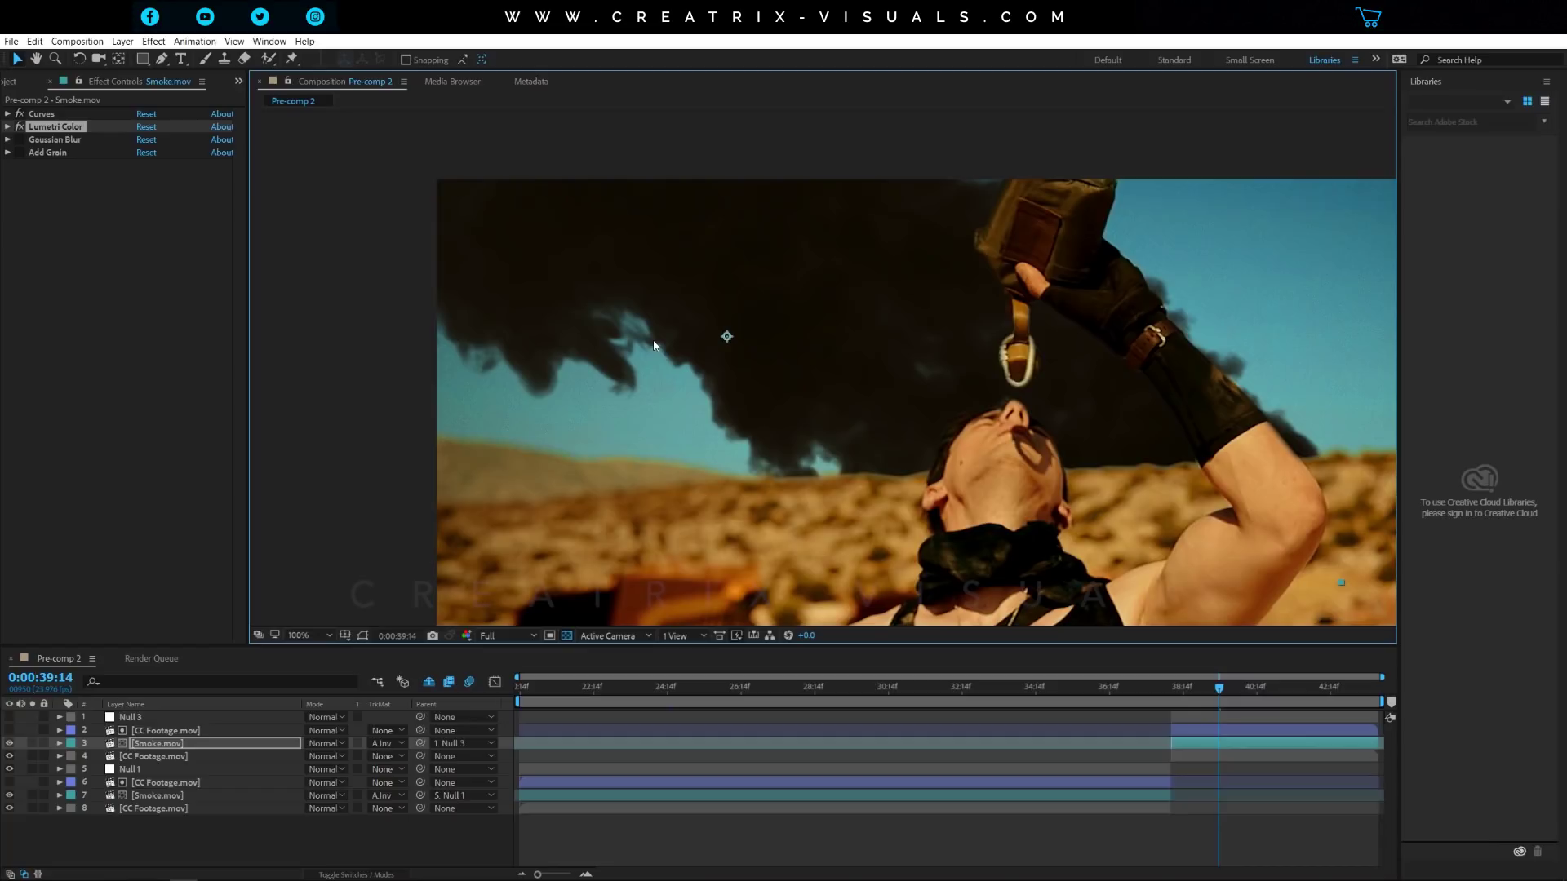
click(21, 141)
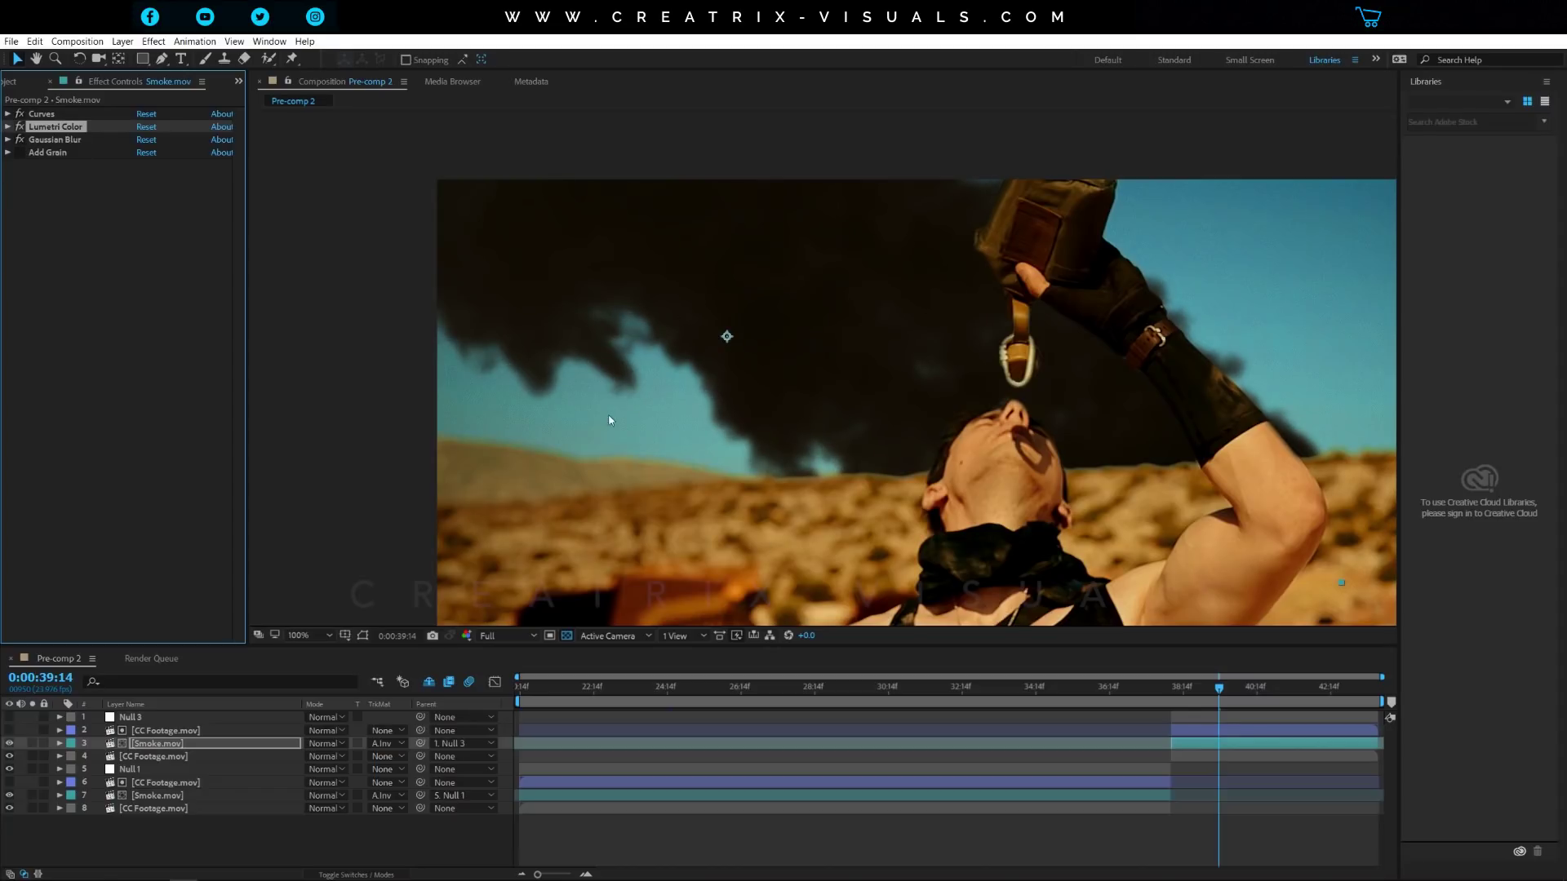
Pan left and back right across the shot to check the softened smoke edges
drag(609, 420, 340, 398)
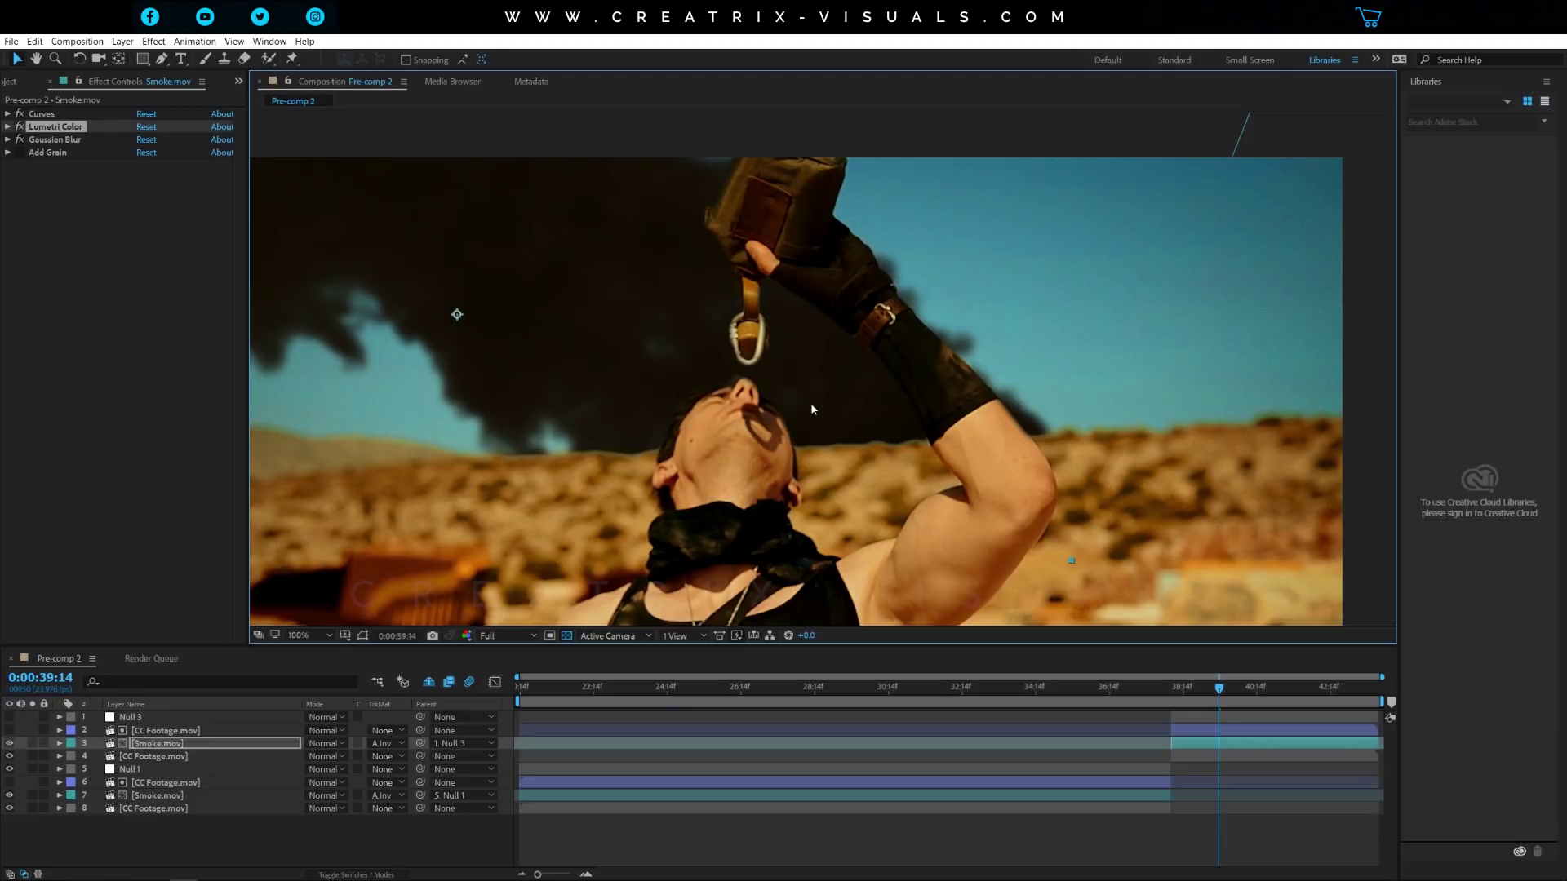
drag(530, 479, 799, 432)
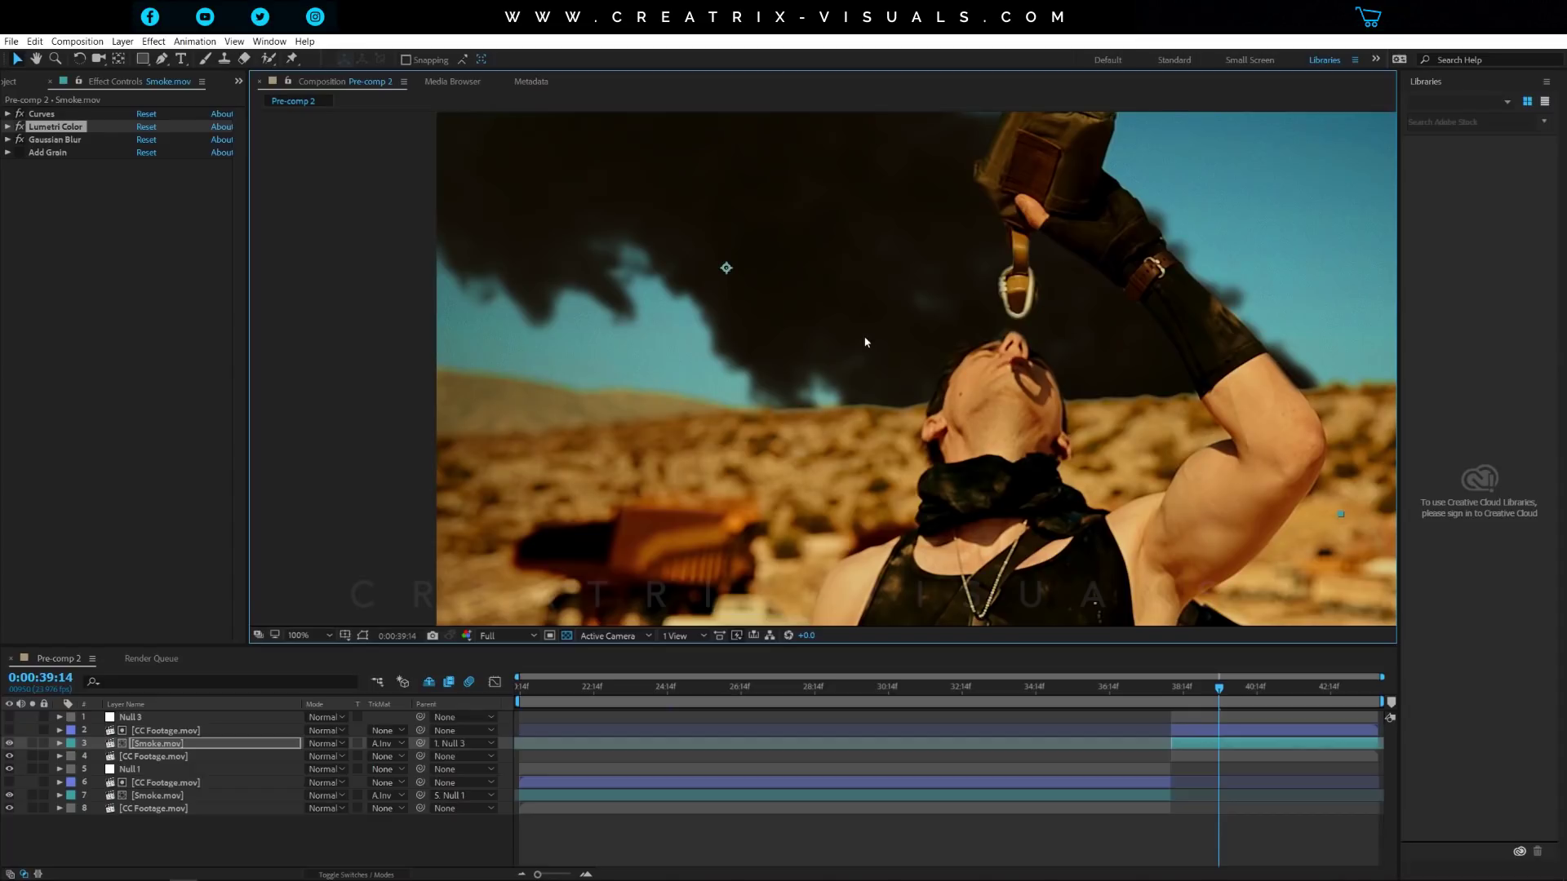
scroll(822, 369, up, 1)
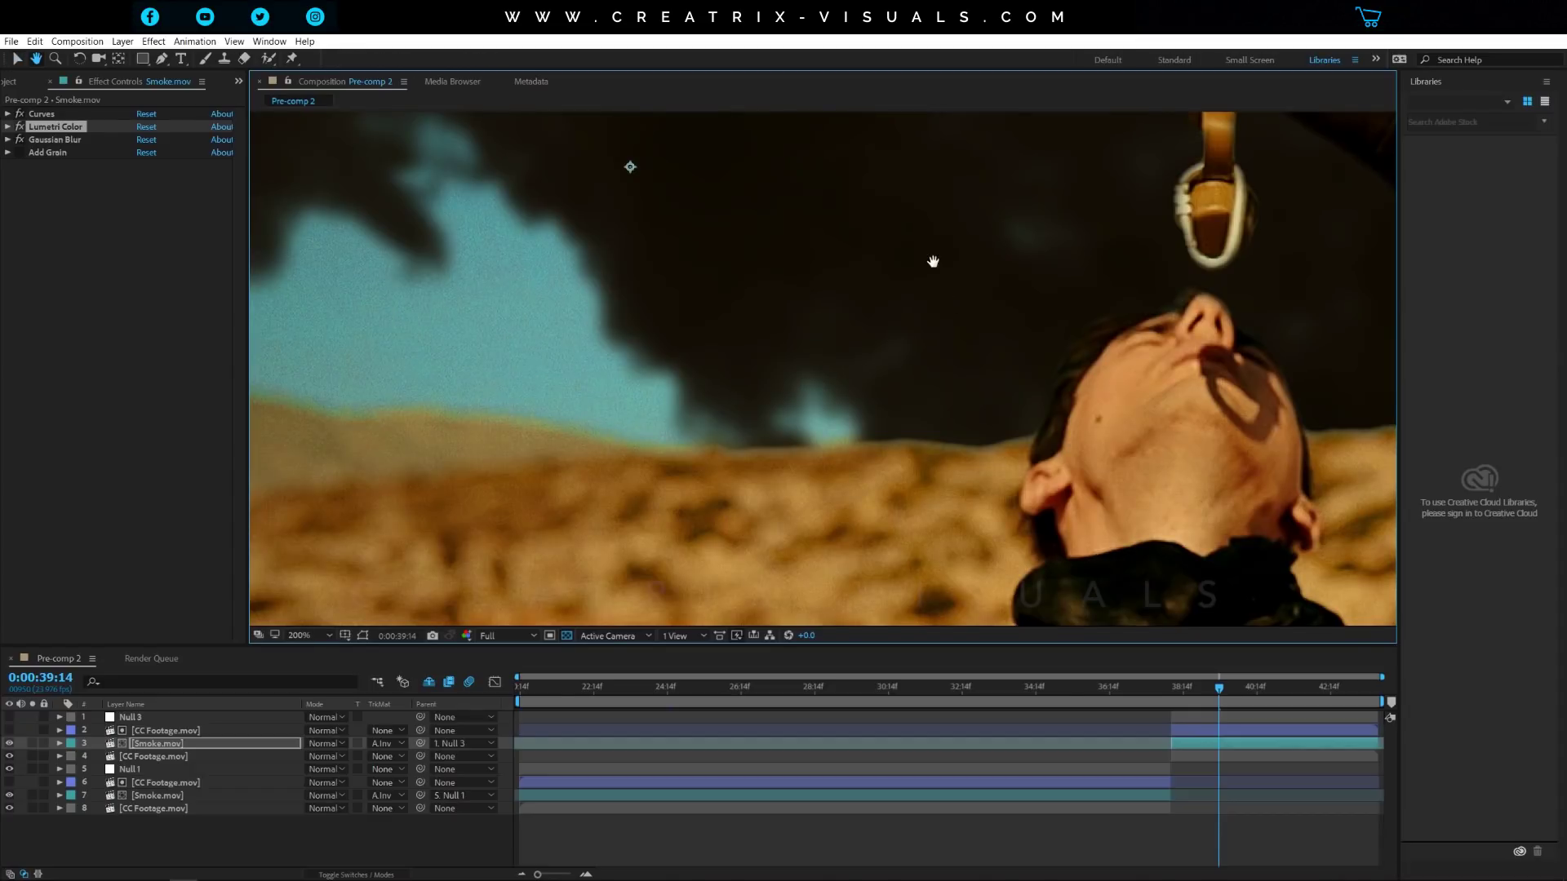
Pan the 200% view down over the blurred smoke and select Gaussian Blur
drag(894, 332, 847, 437)
key(v)
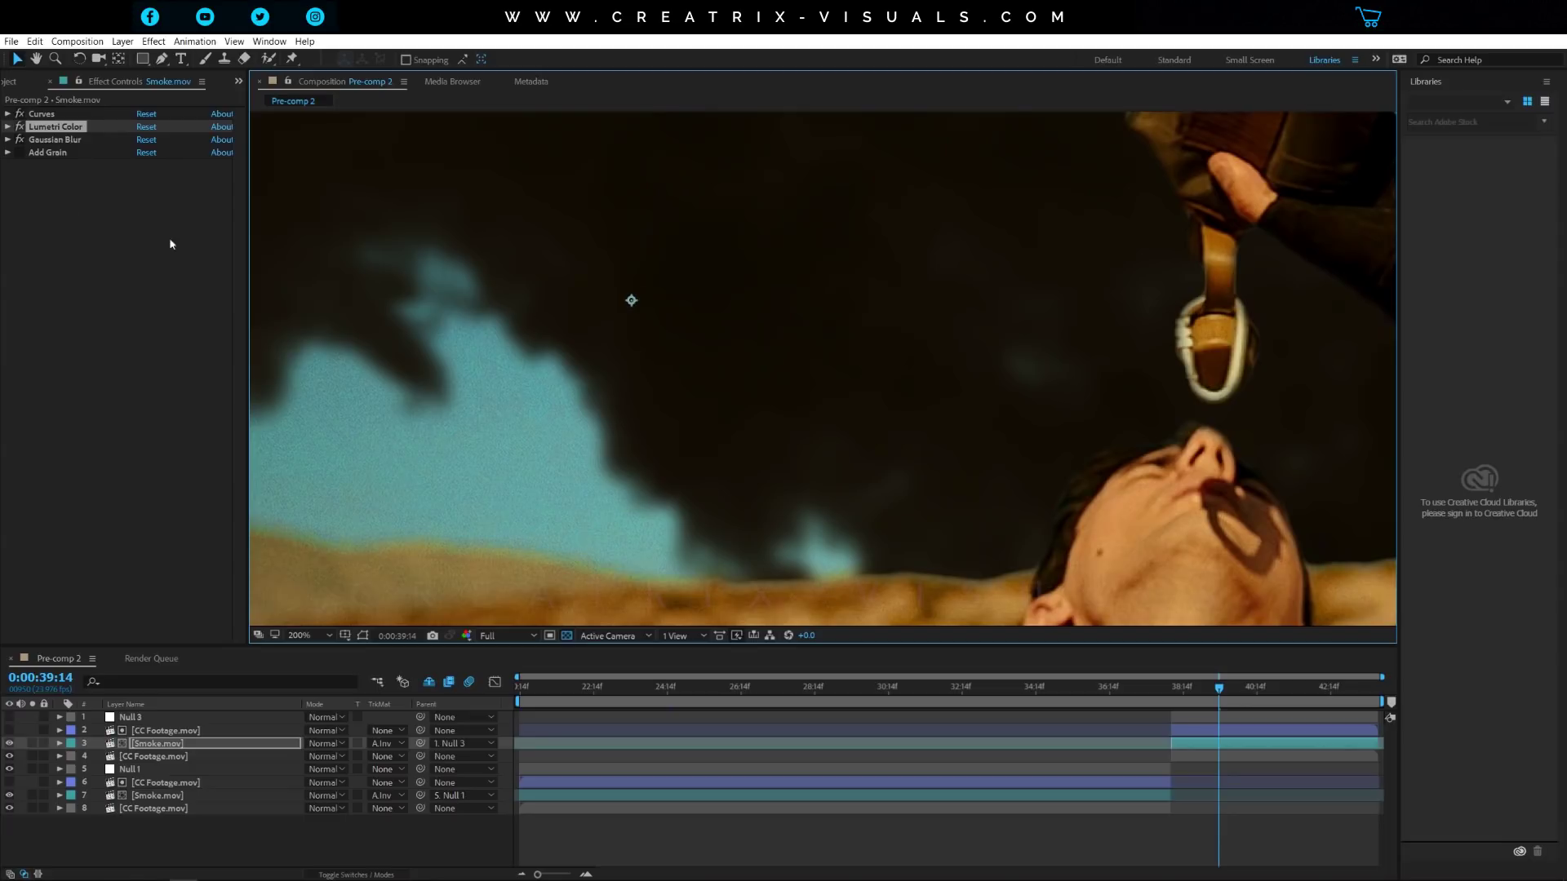
click(77, 140)
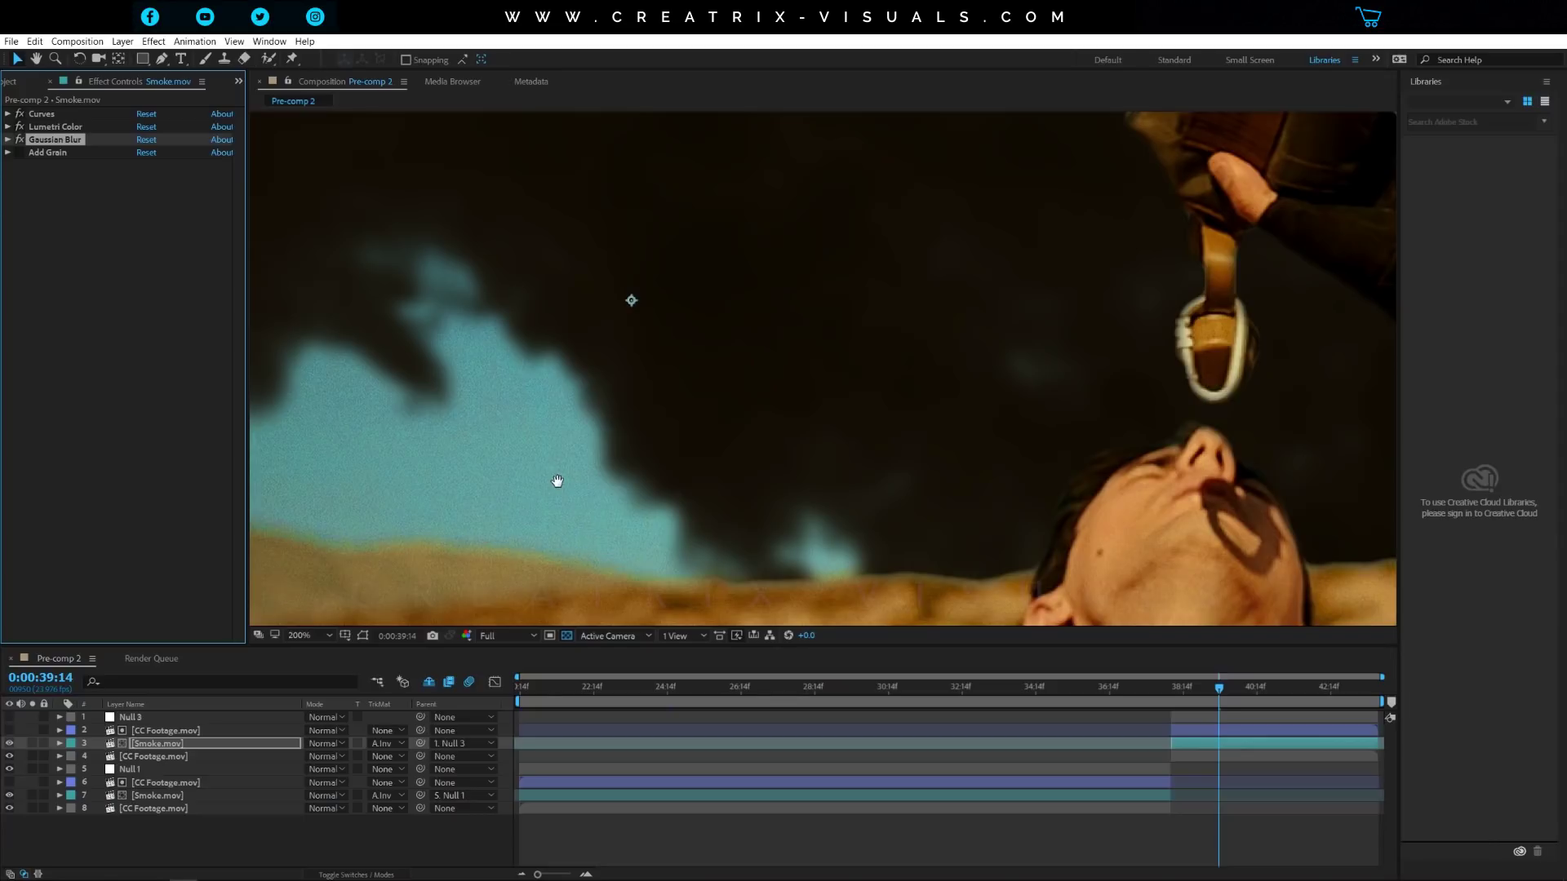
Zoom back out, recentre the shot, and switch on Add Grain for the smoke
key(h)
key(comma)
drag(937, 389, 706, 369)
key(v)
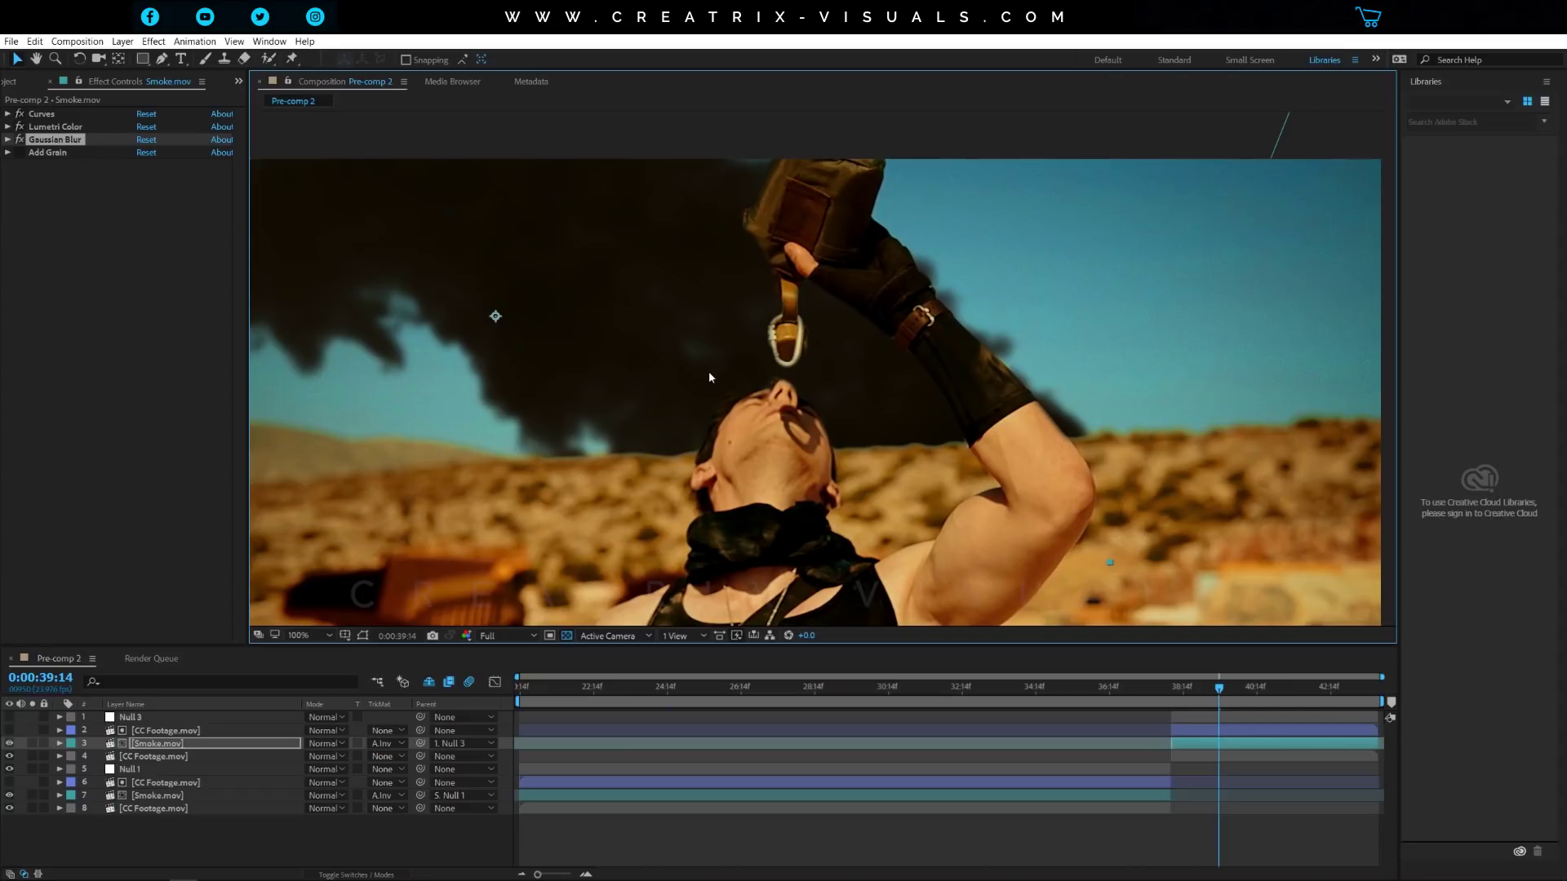
click(23, 164)
scroll(777, 375, up, 2)
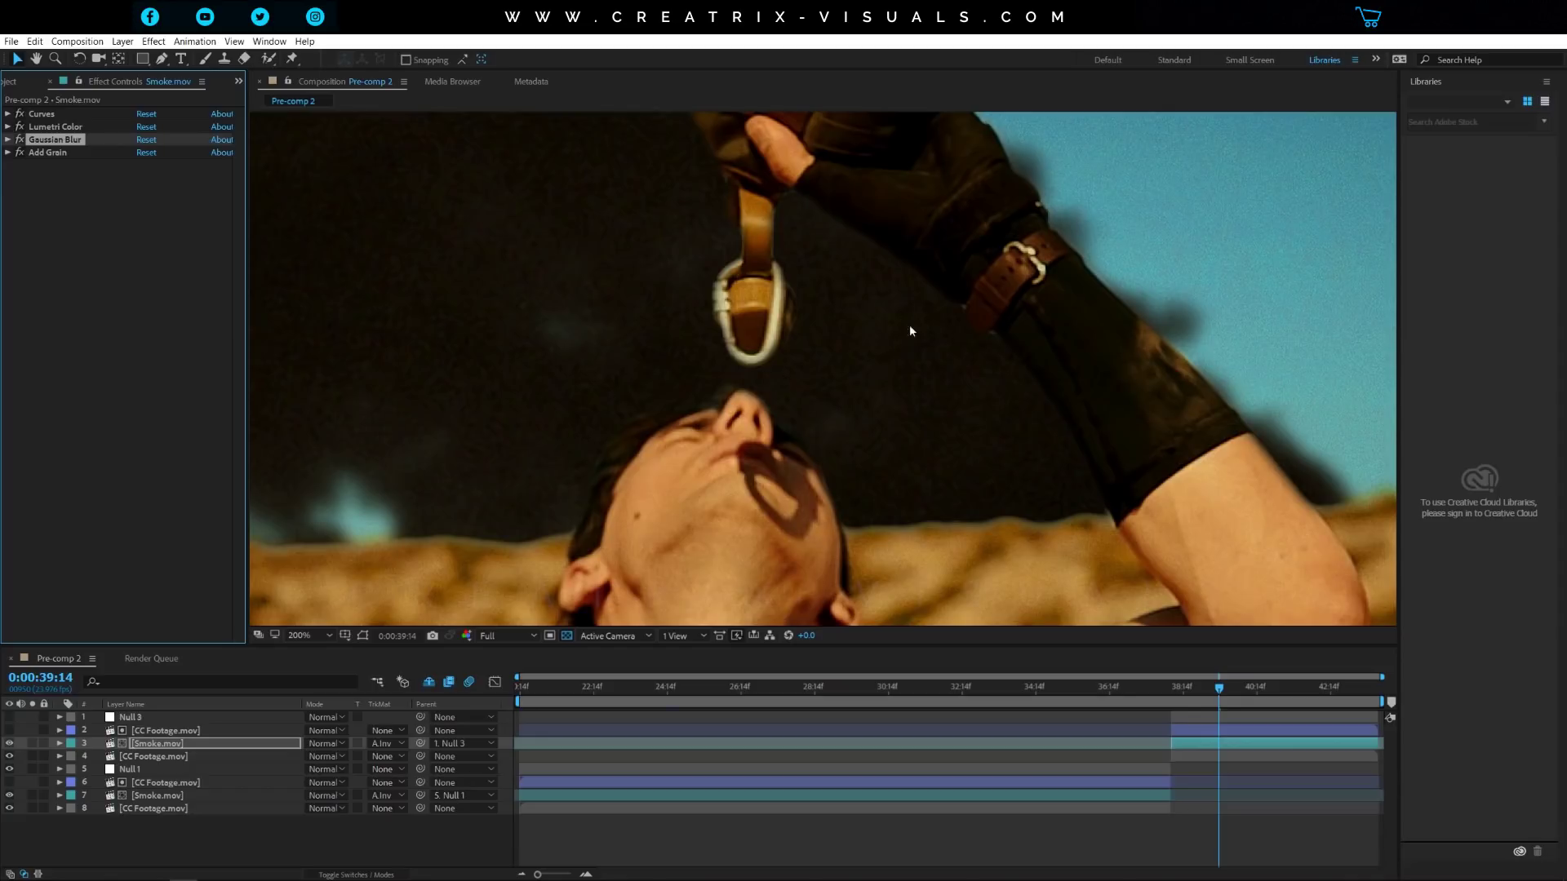
click(64, 152)
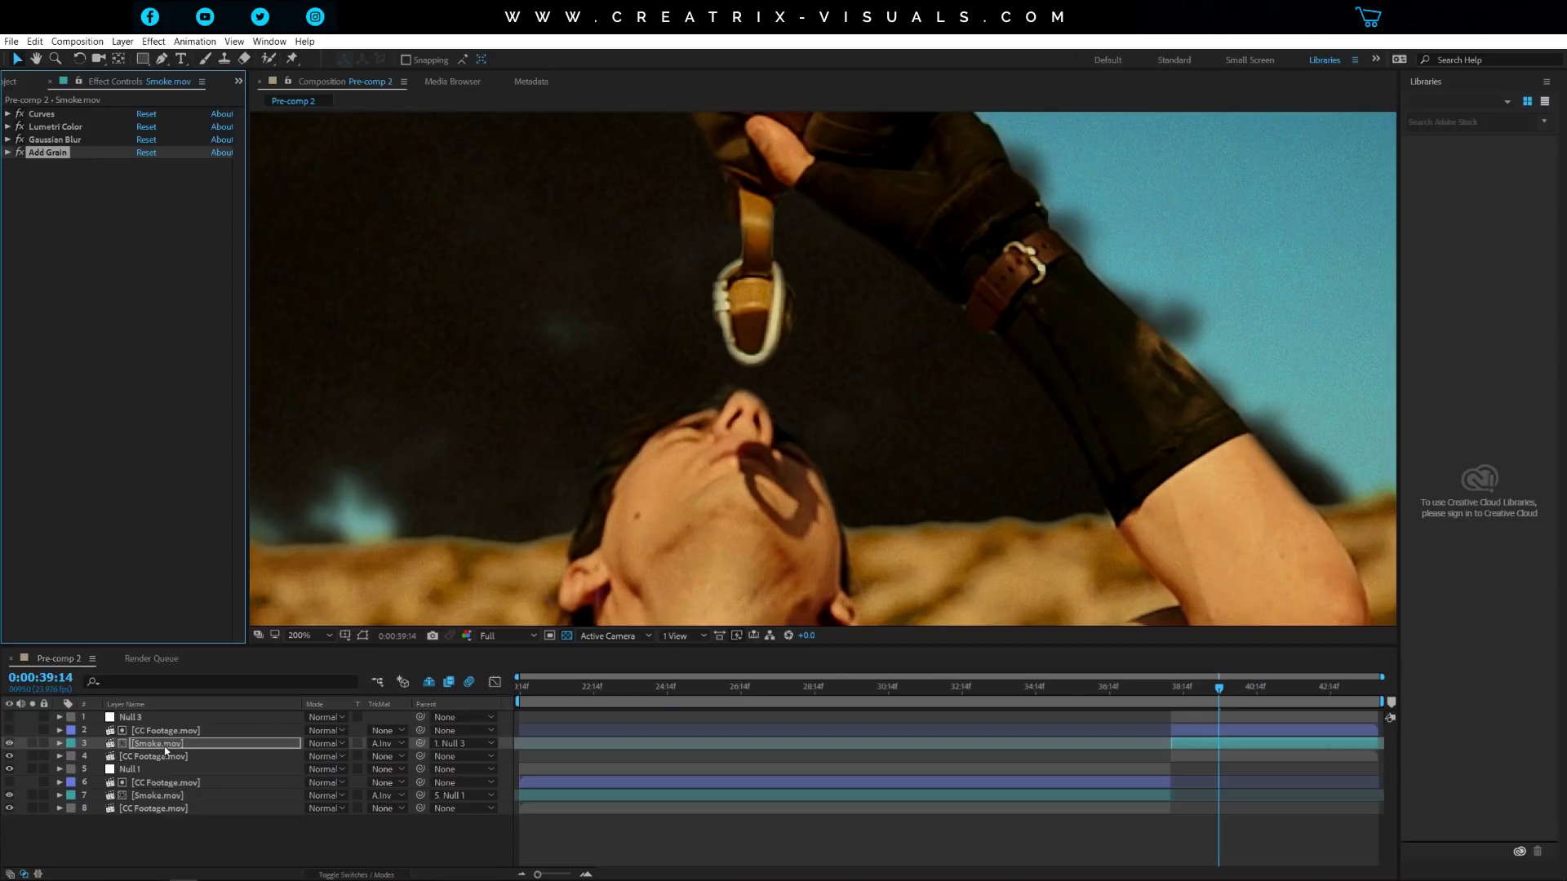
Zoom out to 50% and recentre the frame to view the whole grained composite
key(comma)
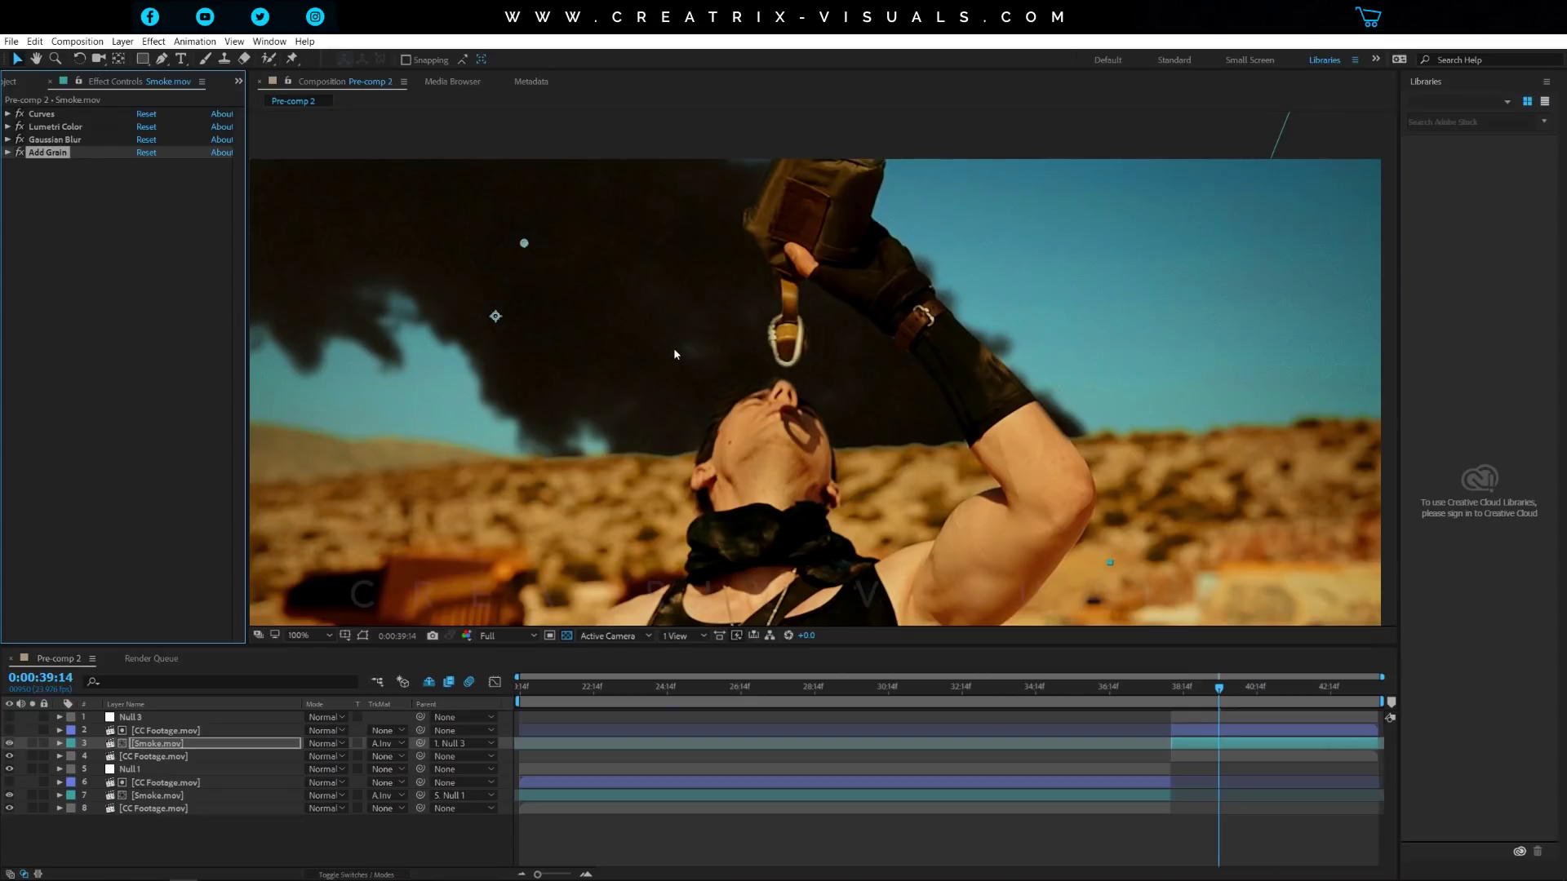
key(h)
drag(586, 359, 729, 377)
key(v)
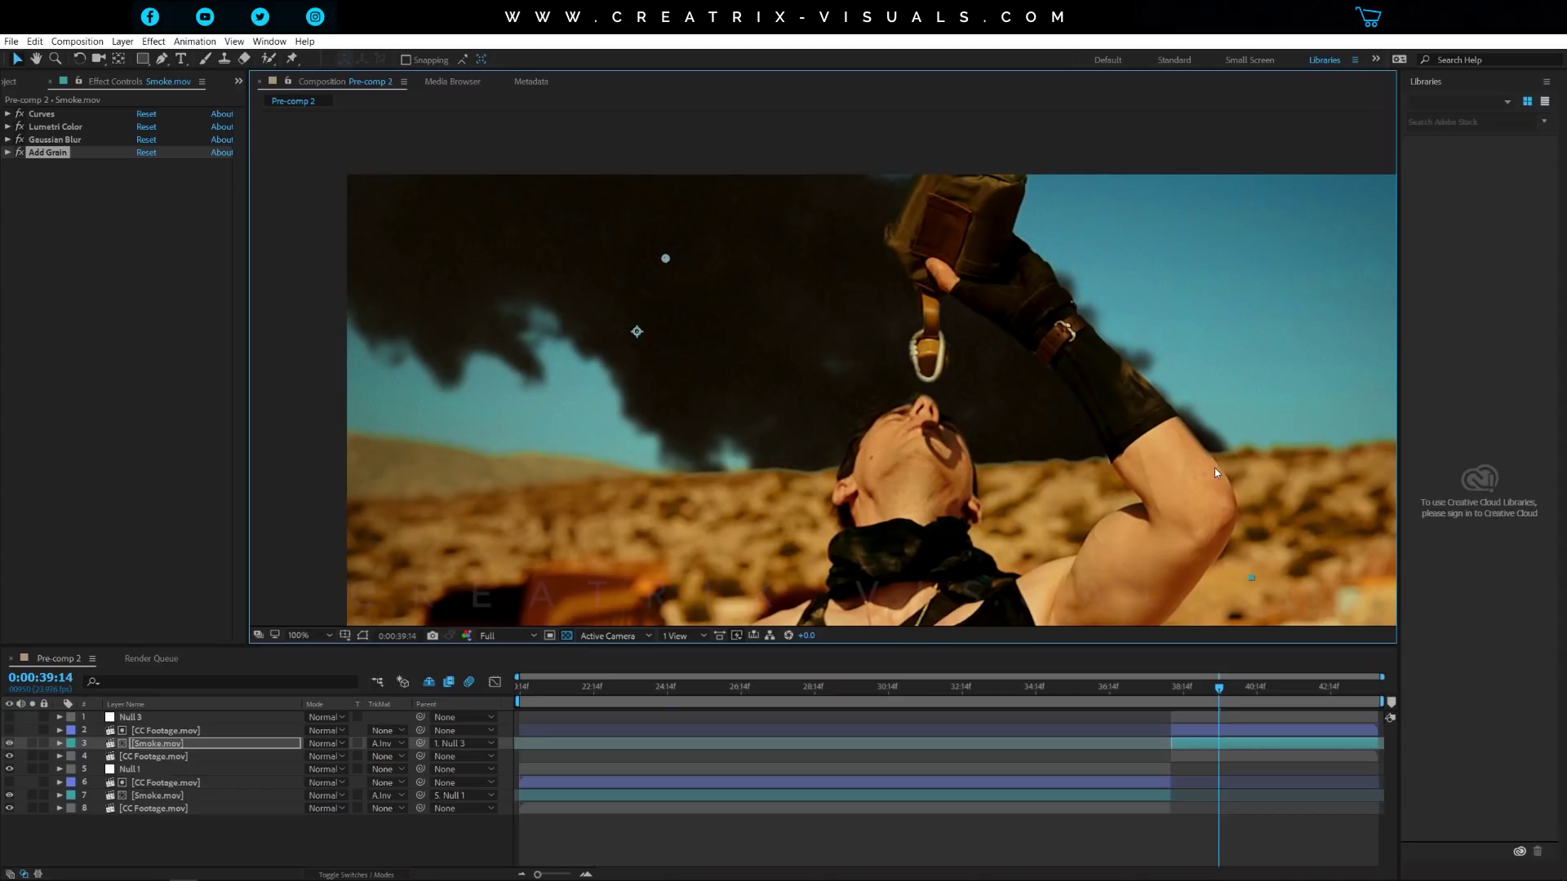
key(comma)
key(comma)
key(h)
drag(944, 454, 884, 397)
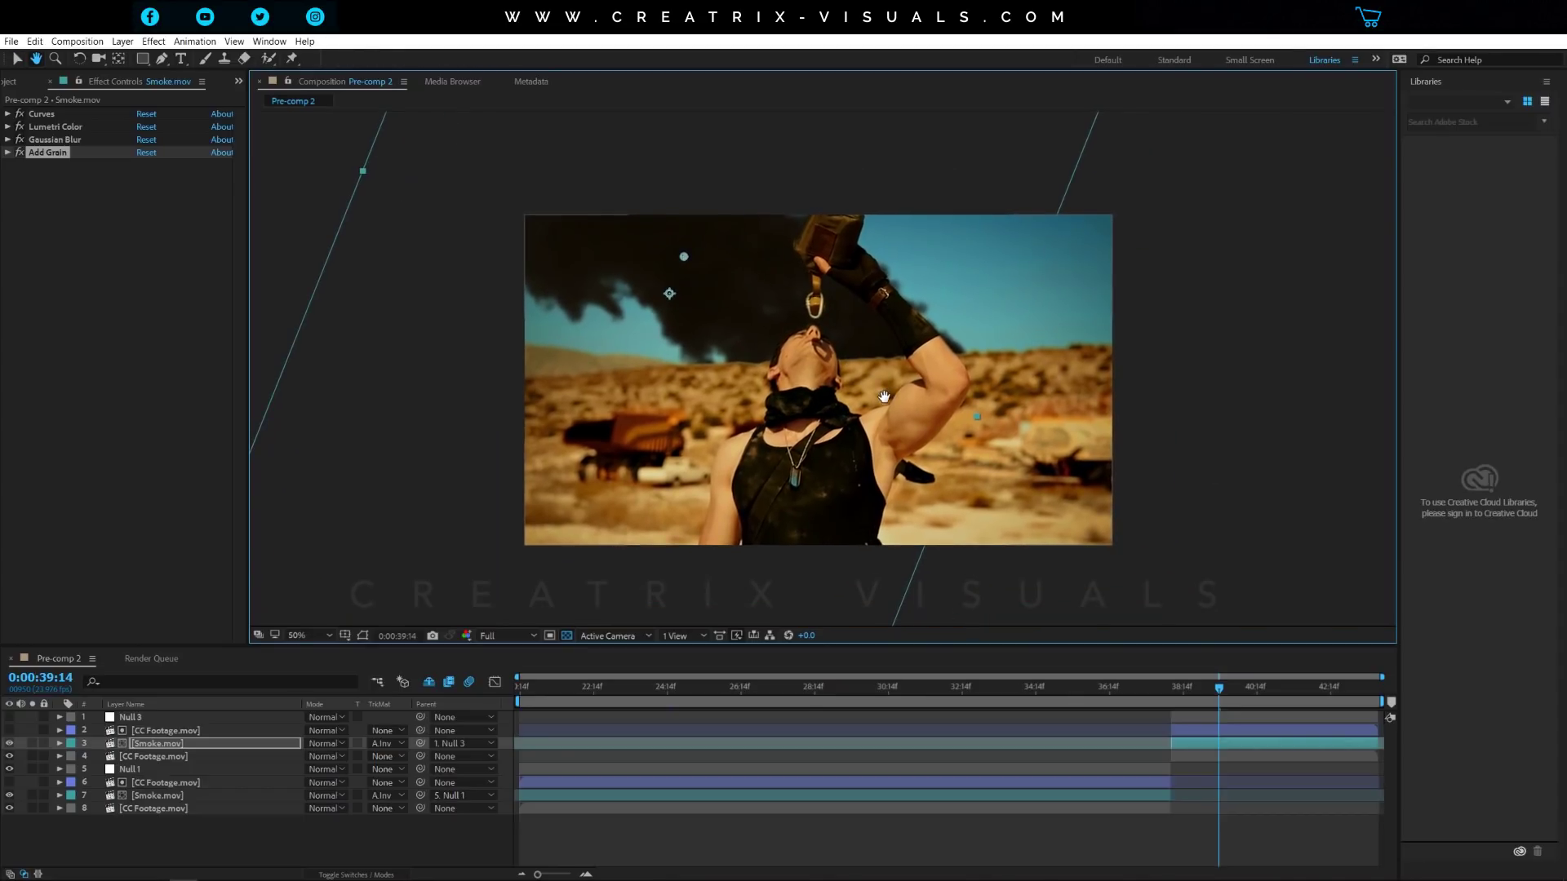
key(v)
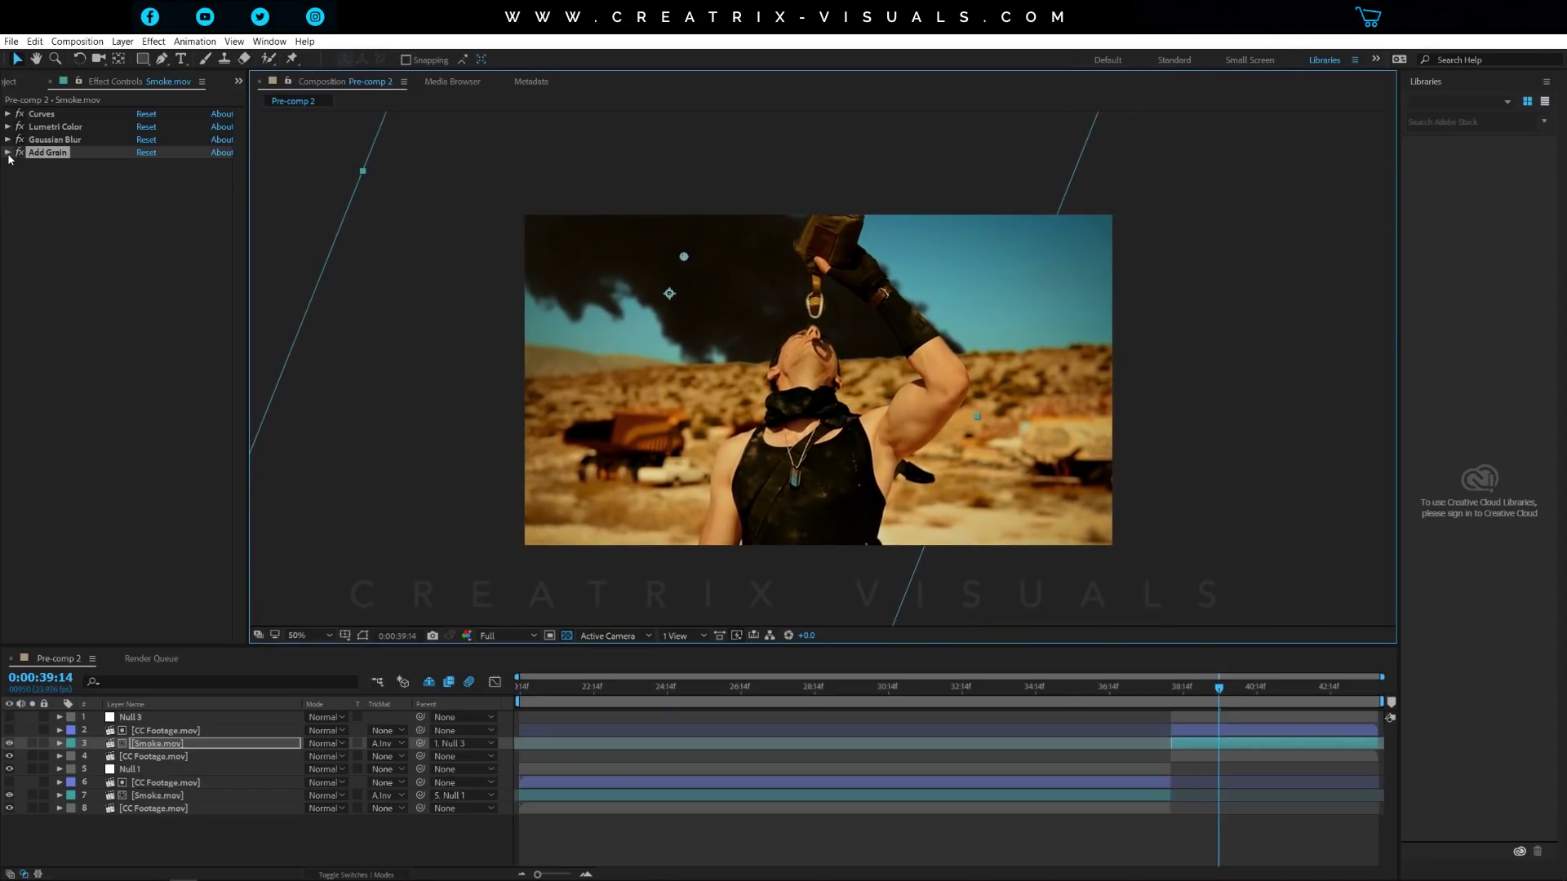